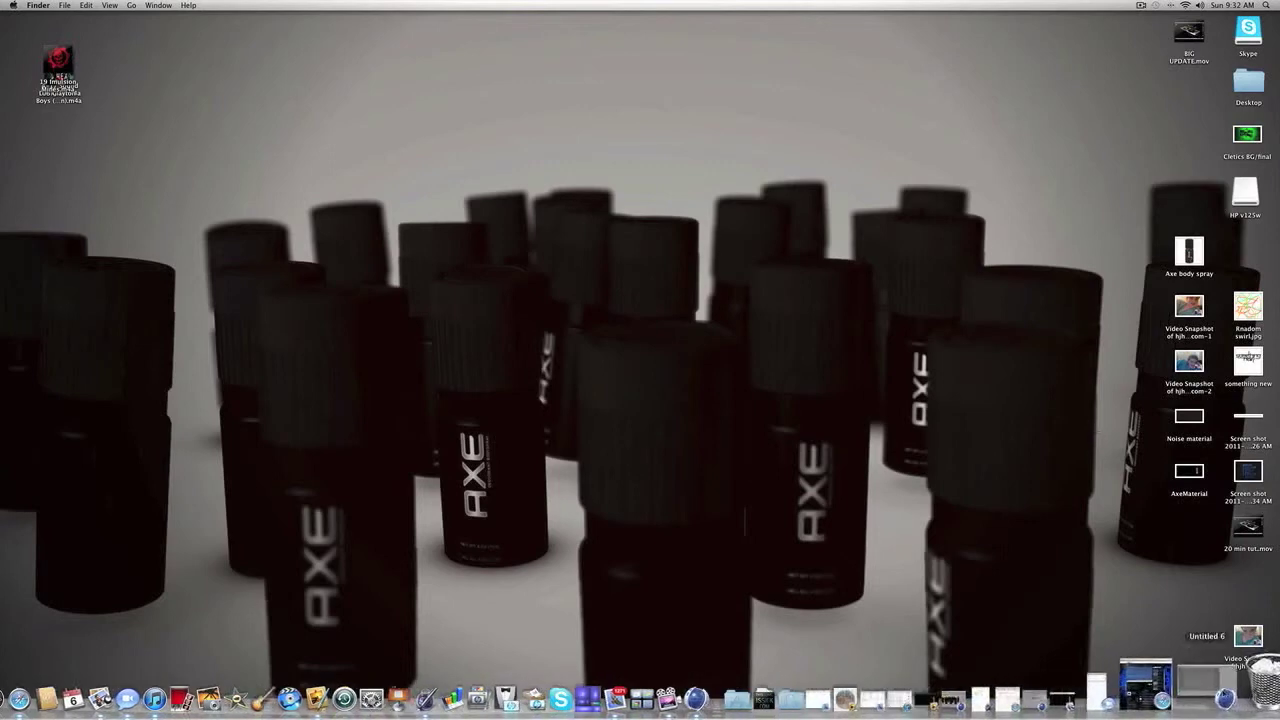
- Switch to CINEMA 4D and set the render output size to 1920 x 1080 pixels in the render settings
{"action": "left_click", "coordinate": [1150, 690]}
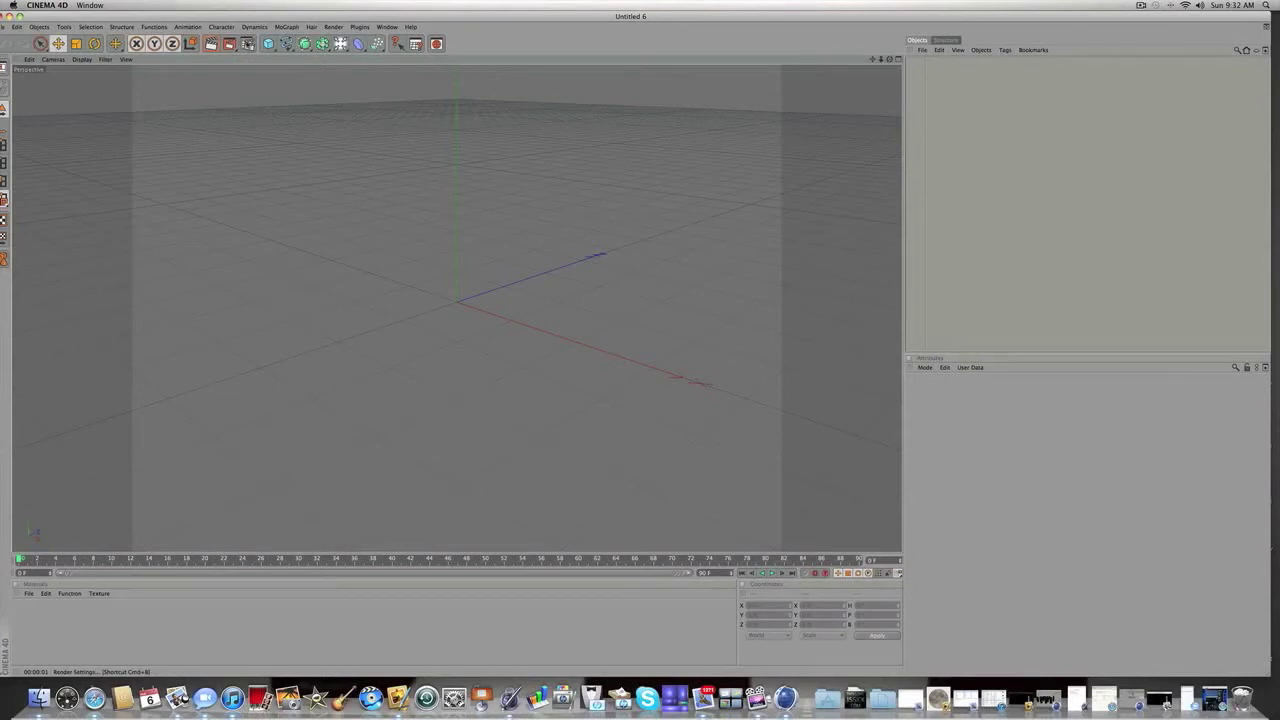
{"action": "left_click", "coordinate": [247, 43]}
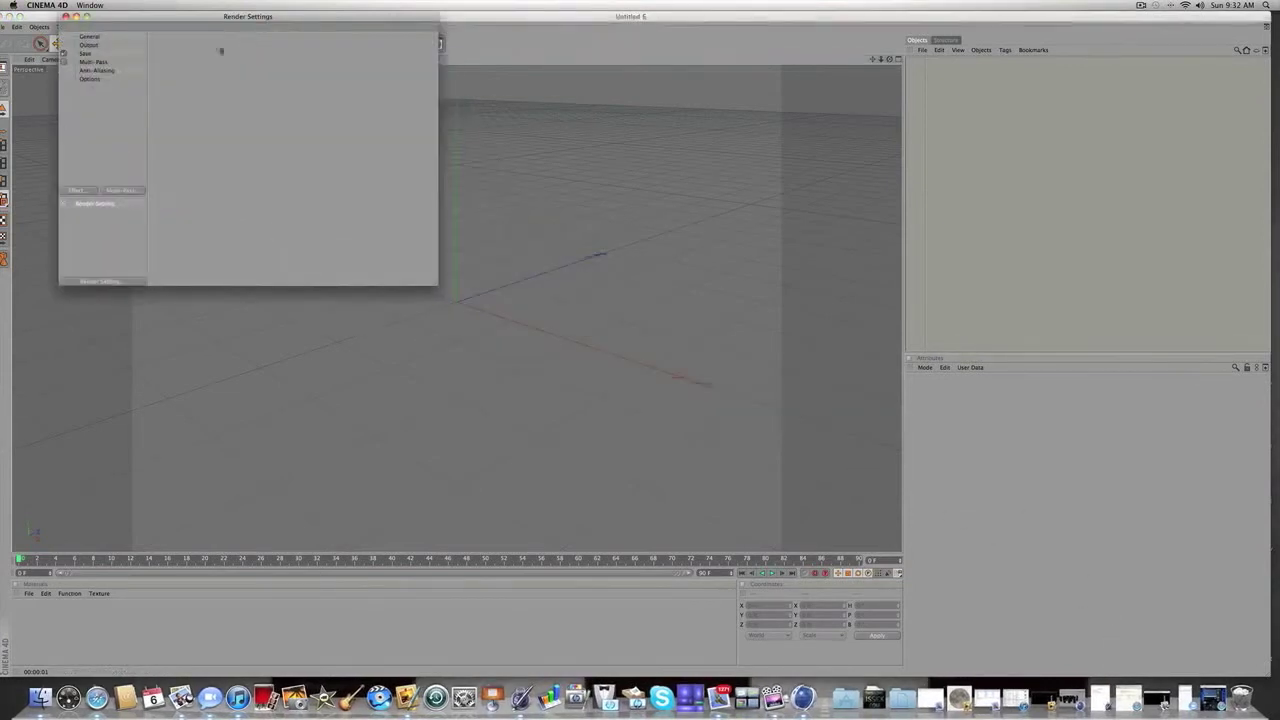
{"action": "left_click_drag", "start_coordinate": [145, 23], "coordinate": [464, 282]}
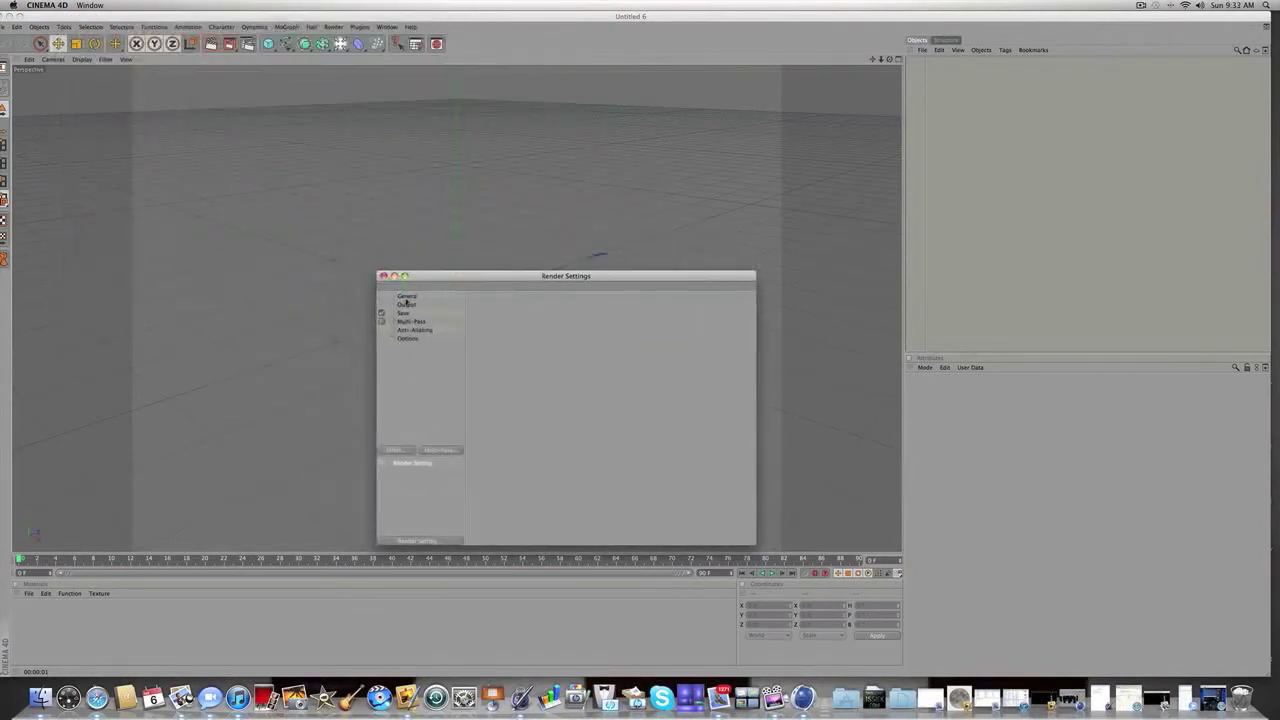
{"action": "left_click", "coordinate": [409, 305]}
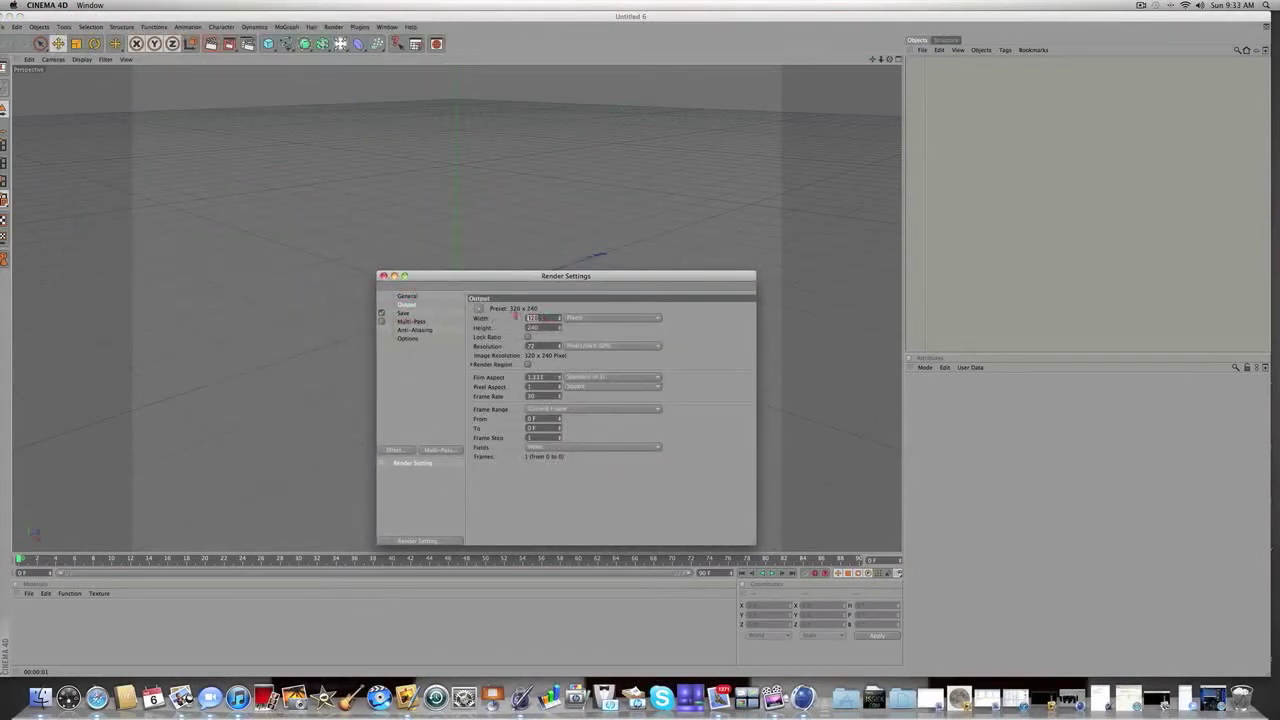
{"action": "type", "text": "1920"}
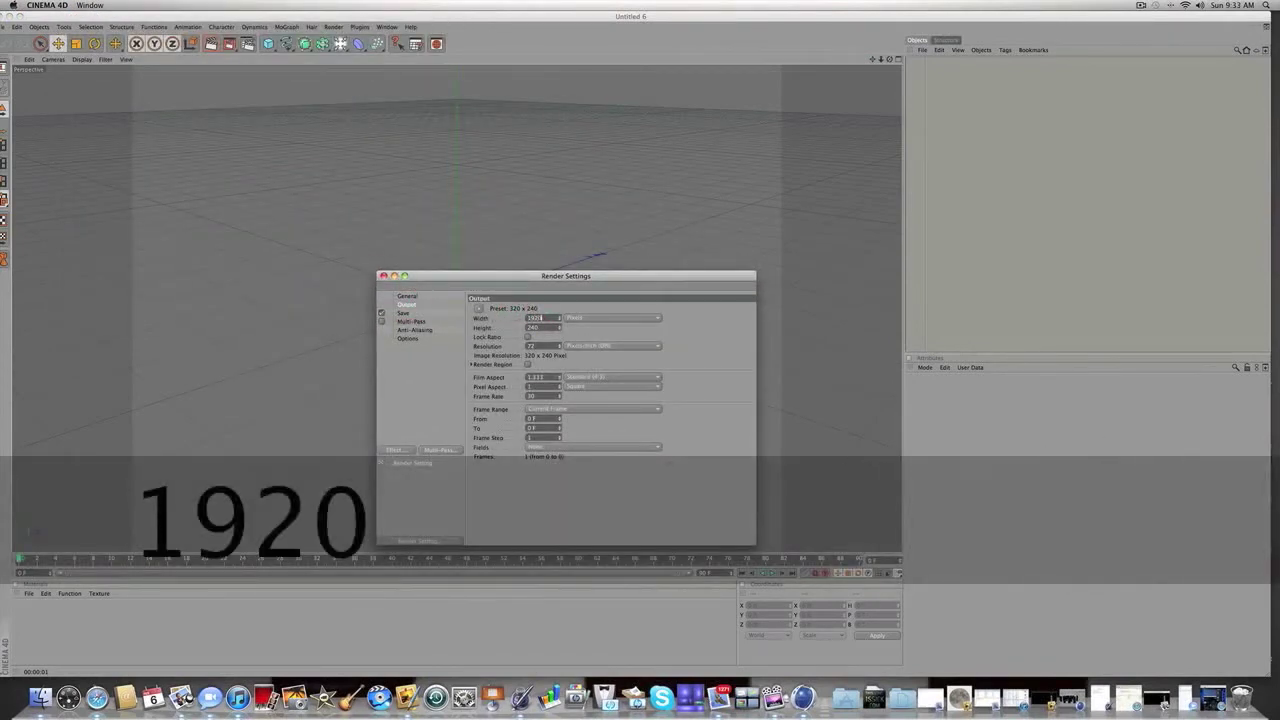
{"action": "key", "text": "Tab"}
{"action": "type", "text": "10"}
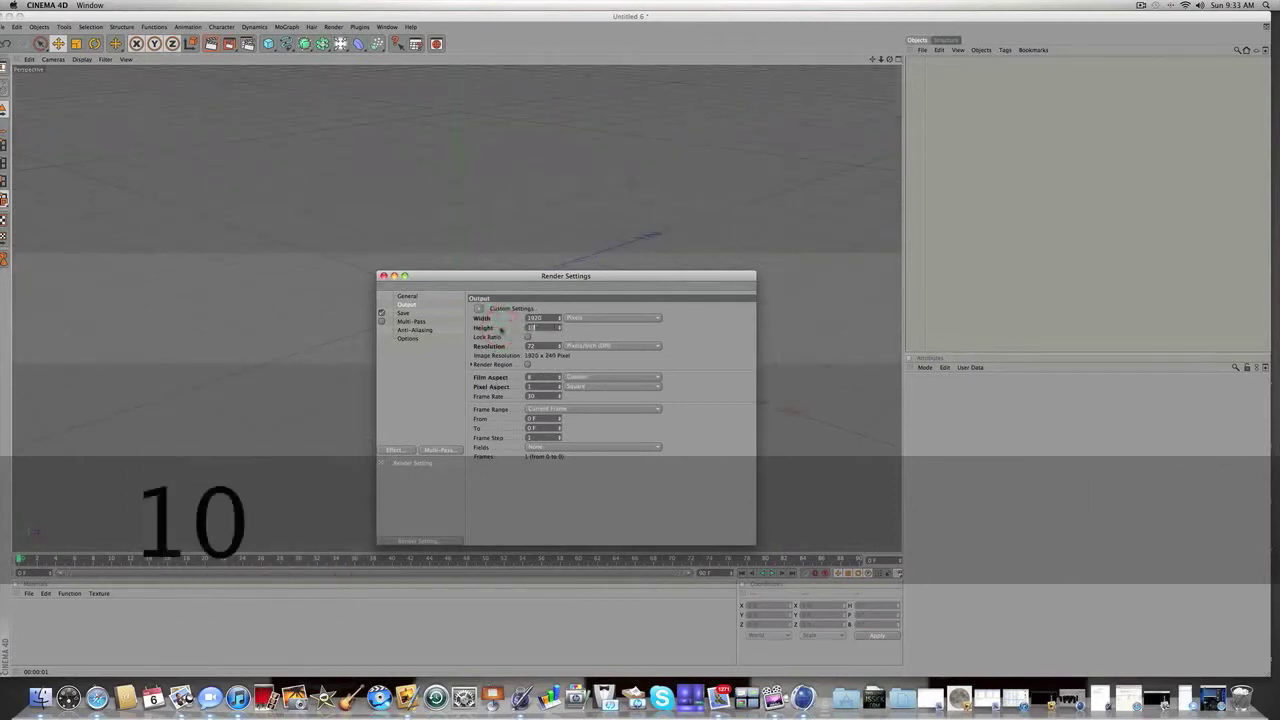
{"action": "type", "text": "80"}
{"action": "key", "text": "Return"}
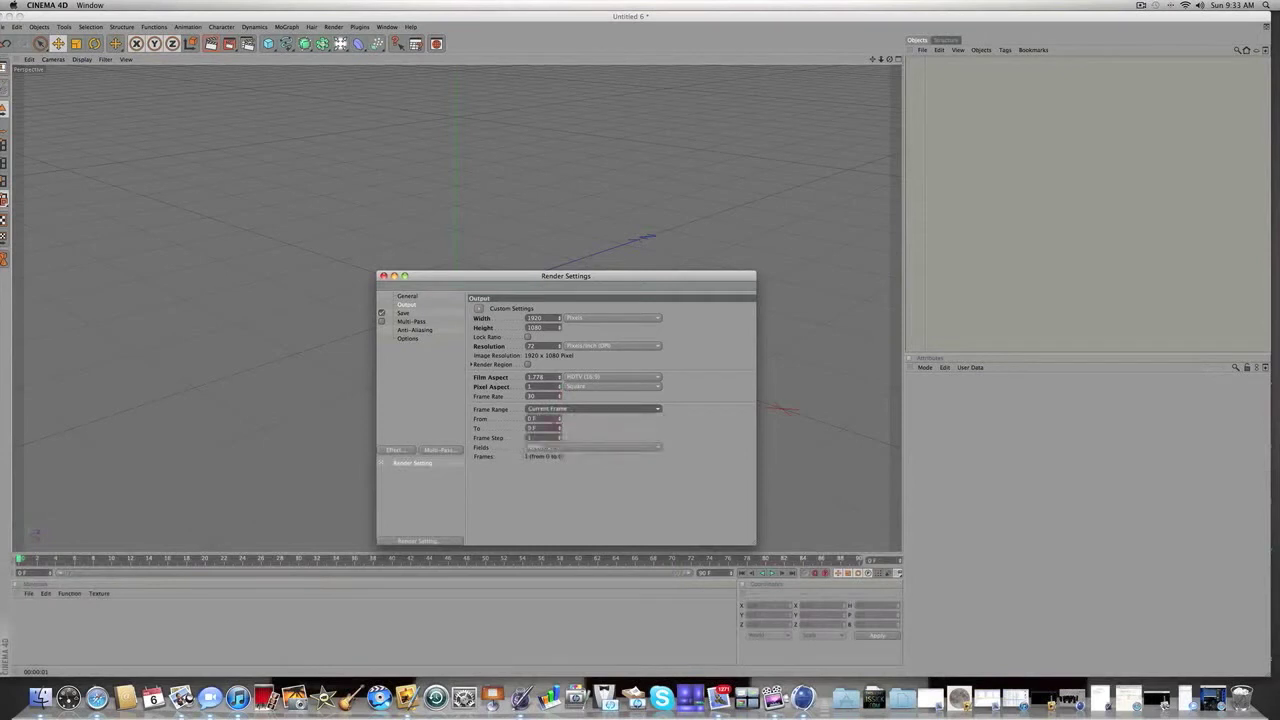
- Set the render's save format to JPEG and its output file to Axe on the Desktop
{"action": "left_click", "coordinate": [404, 314]}
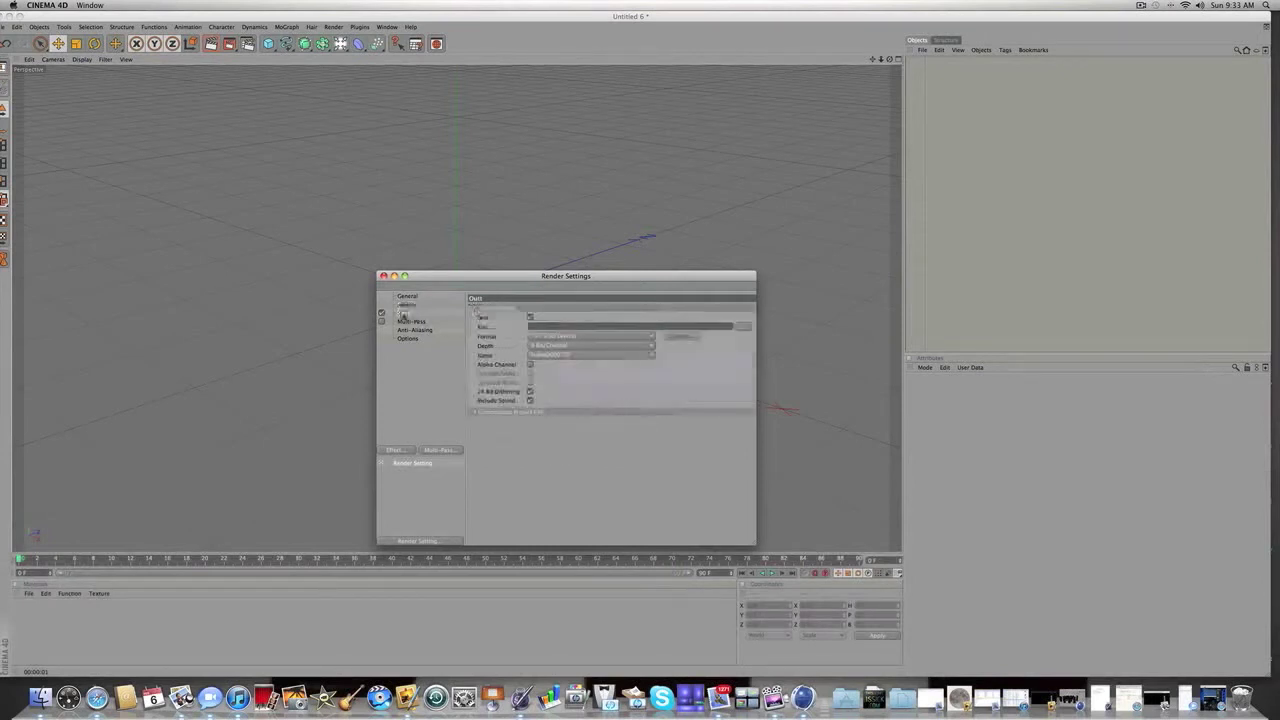
{"action": "left_click", "coordinate": [534, 338]}
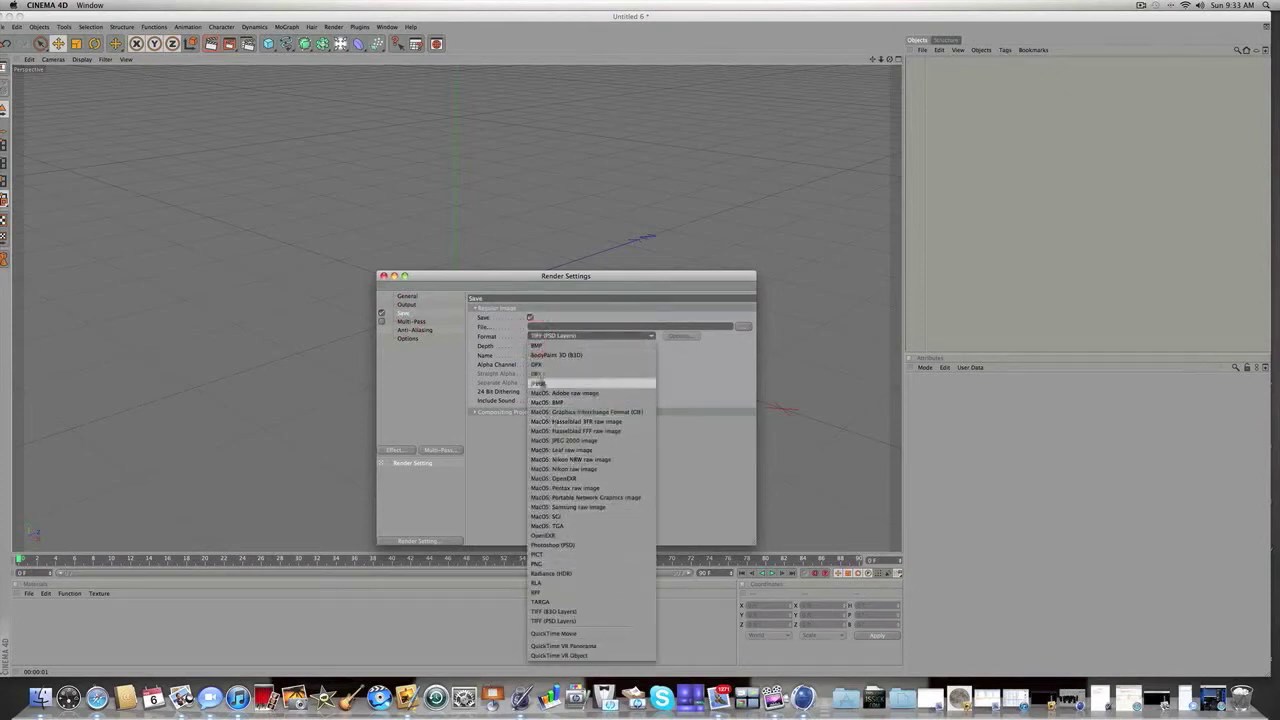
{"action": "left_click", "coordinate": [540, 383]}
{"action": "left_click", "coordinate": [742, 327]}
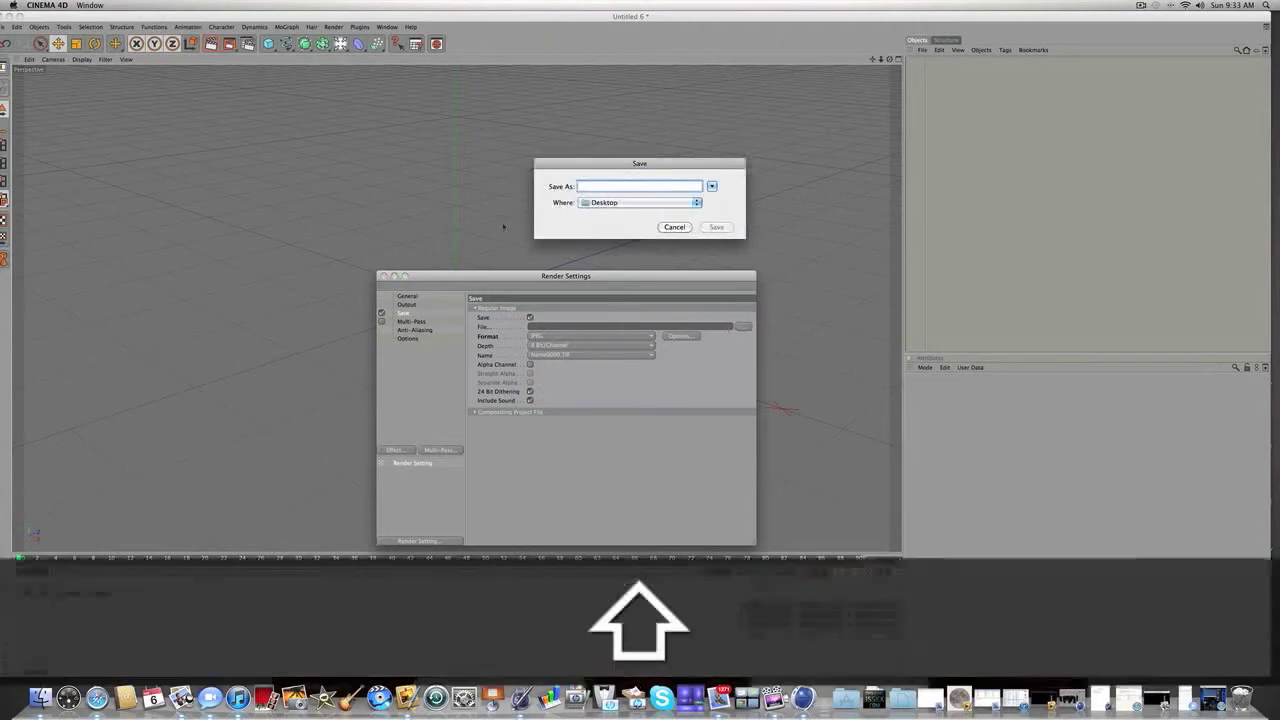
{"action": "type", "text": "Axe"}
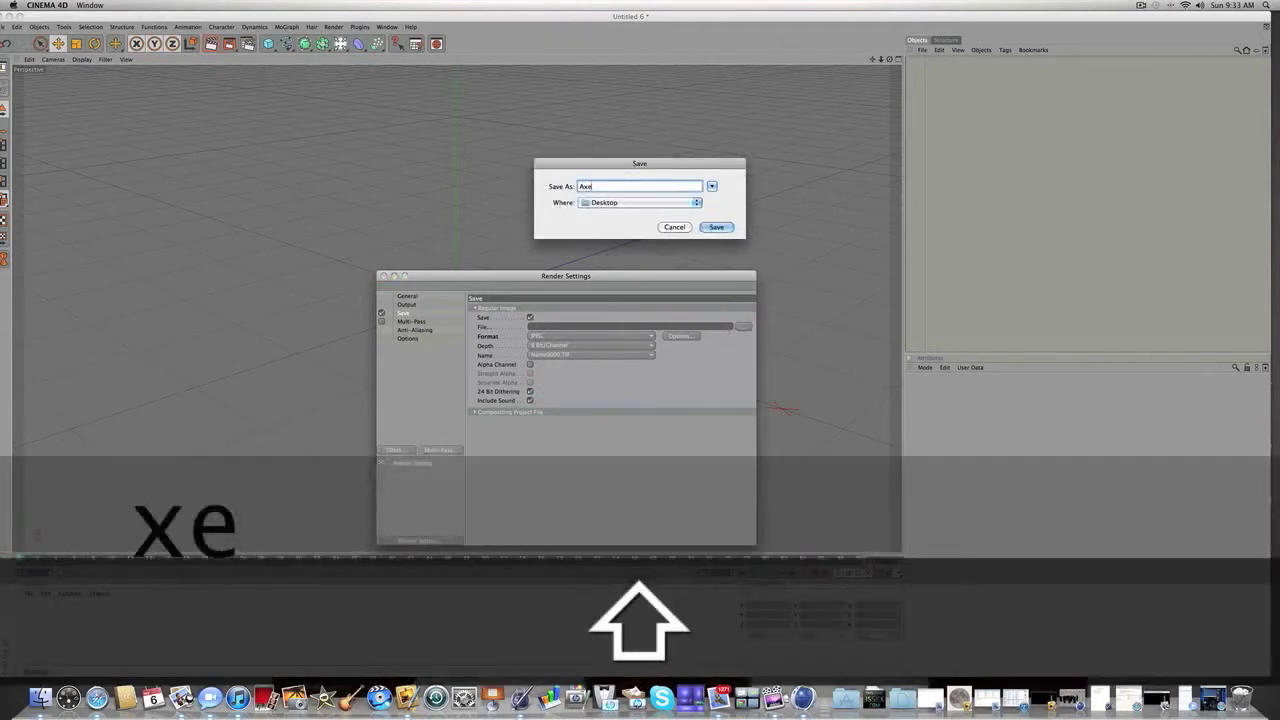
{"action": "key", "text": "Return"}
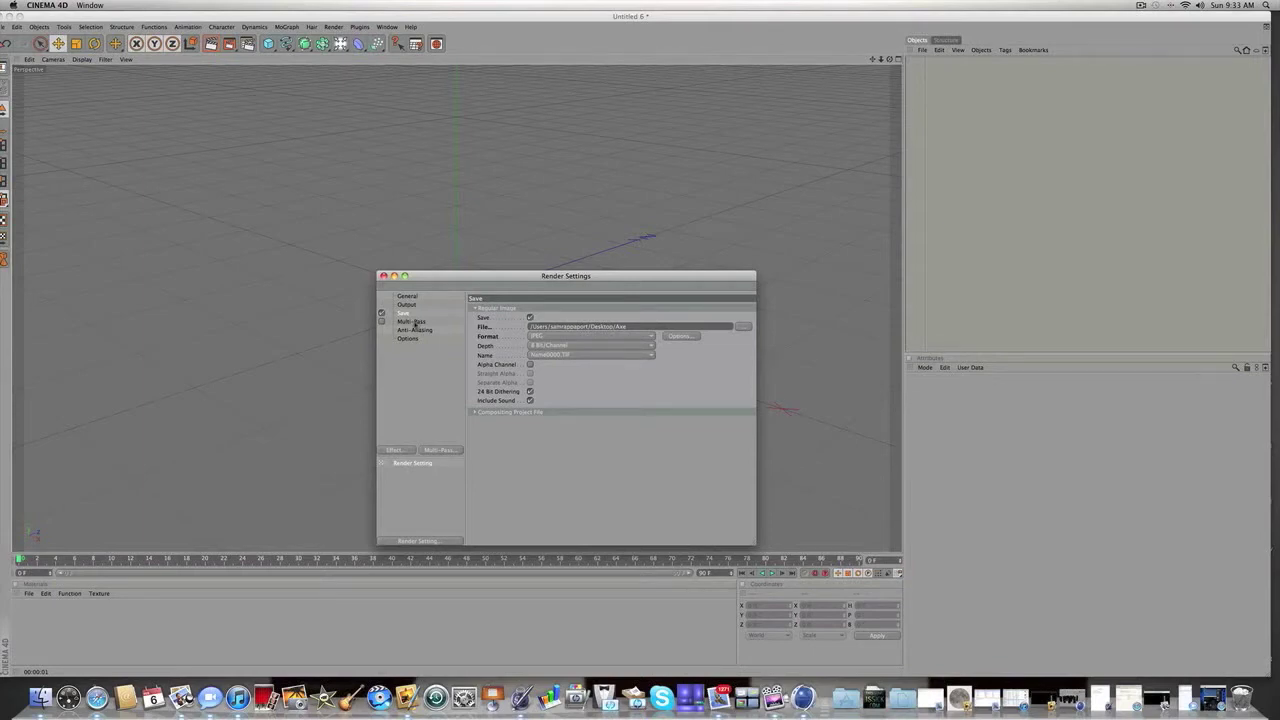
- Configure the render's anti-aliasing as Best with a threshold of 7% and a minimum level of 2x2
{"action": "left_click", "coordinate": [413, 322]}
{"action": "left_click", "coordinate": [407, 338]}
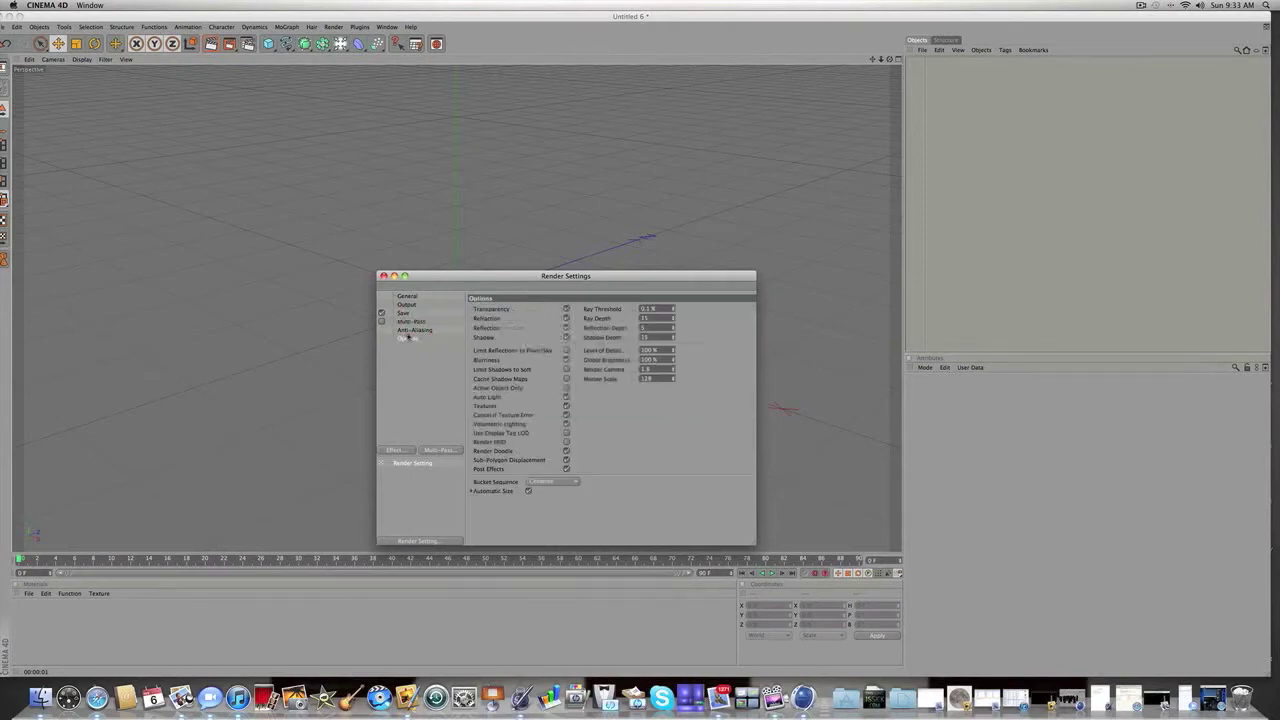
{"action": "left_click", "coordinate": [413, 330]}
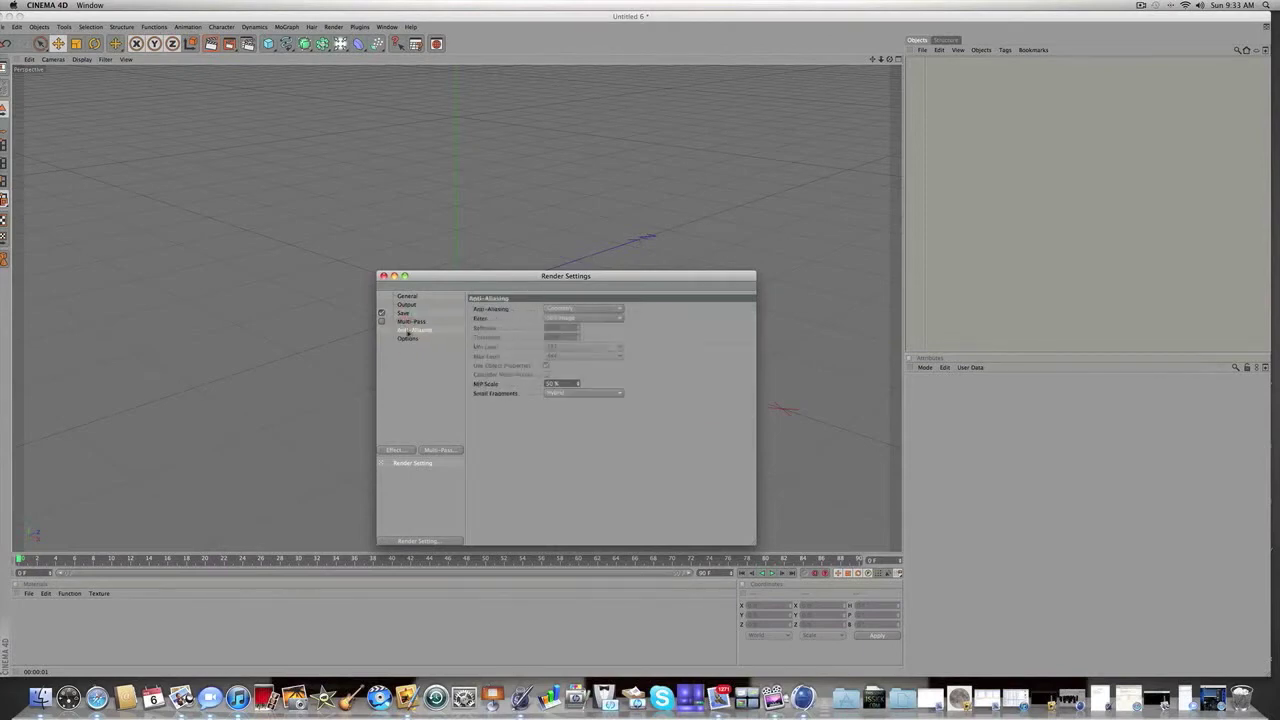
{"action": "left_click", "coordinate": [550, 309]}
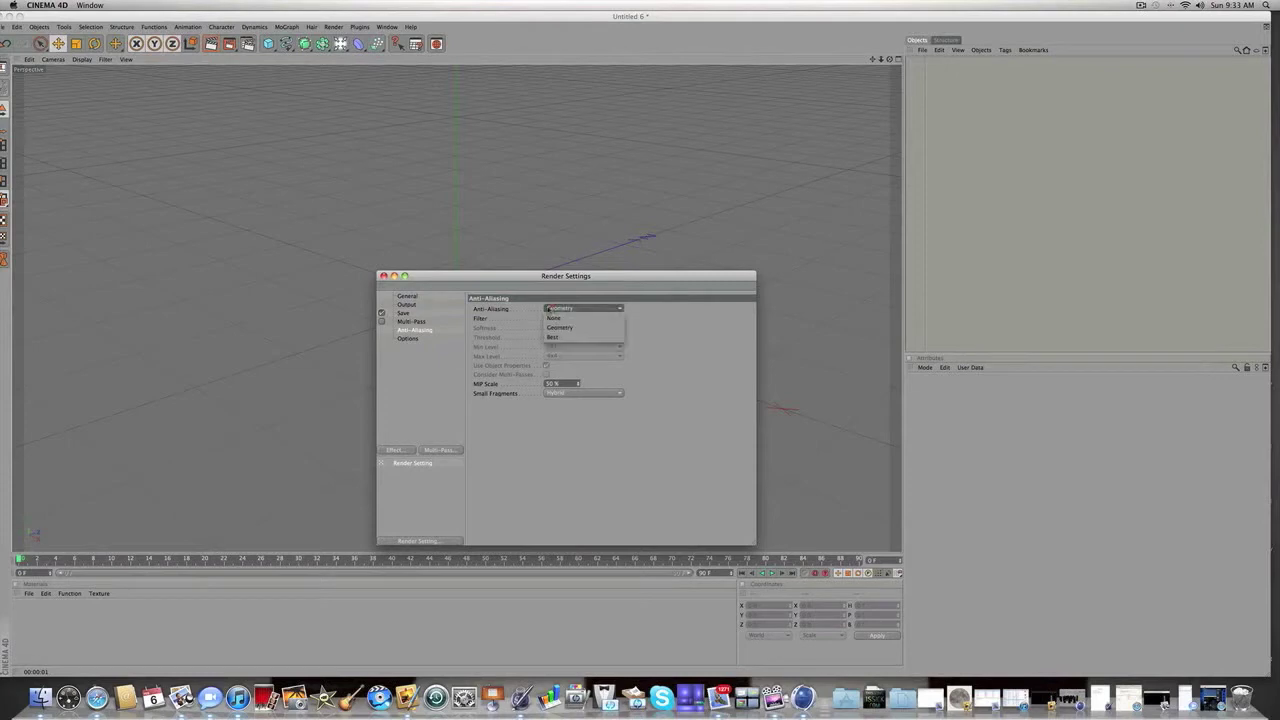
{"action": "left_click", "coordinate": [556, 341]}
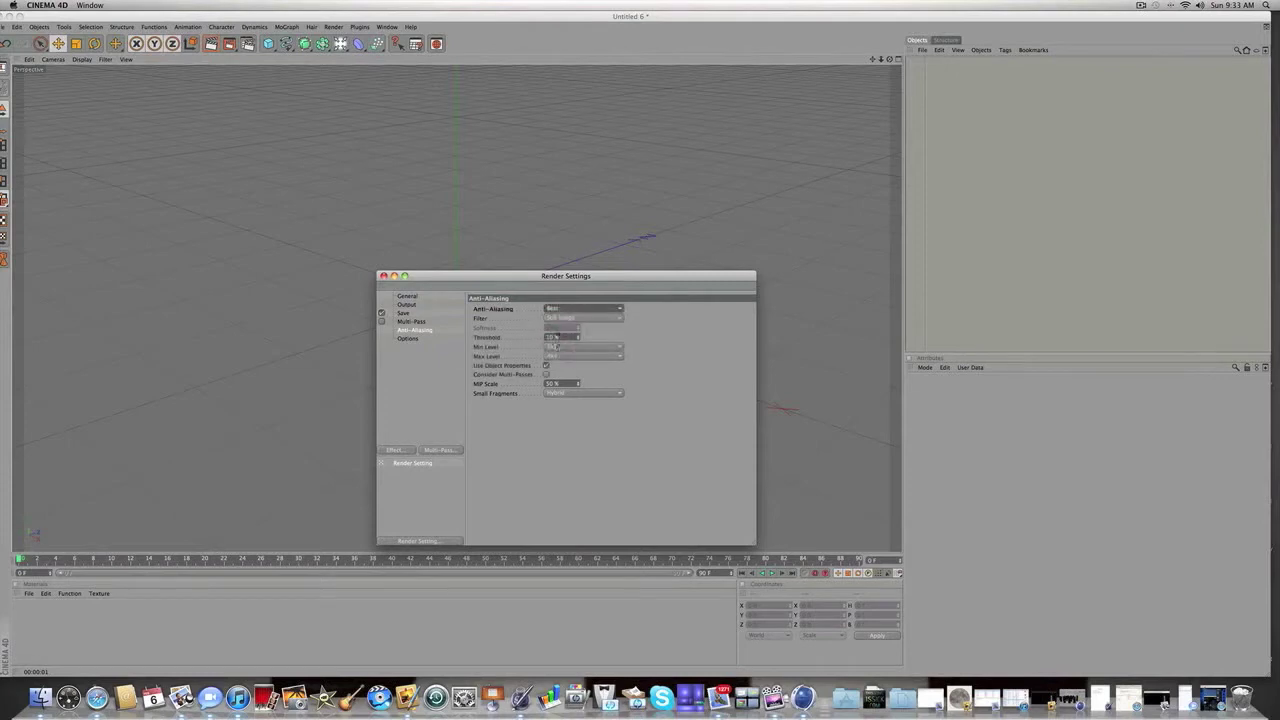
{"action": "double_click", "coordinate": [556, 337]}
{"action": "type", "text": "7"}
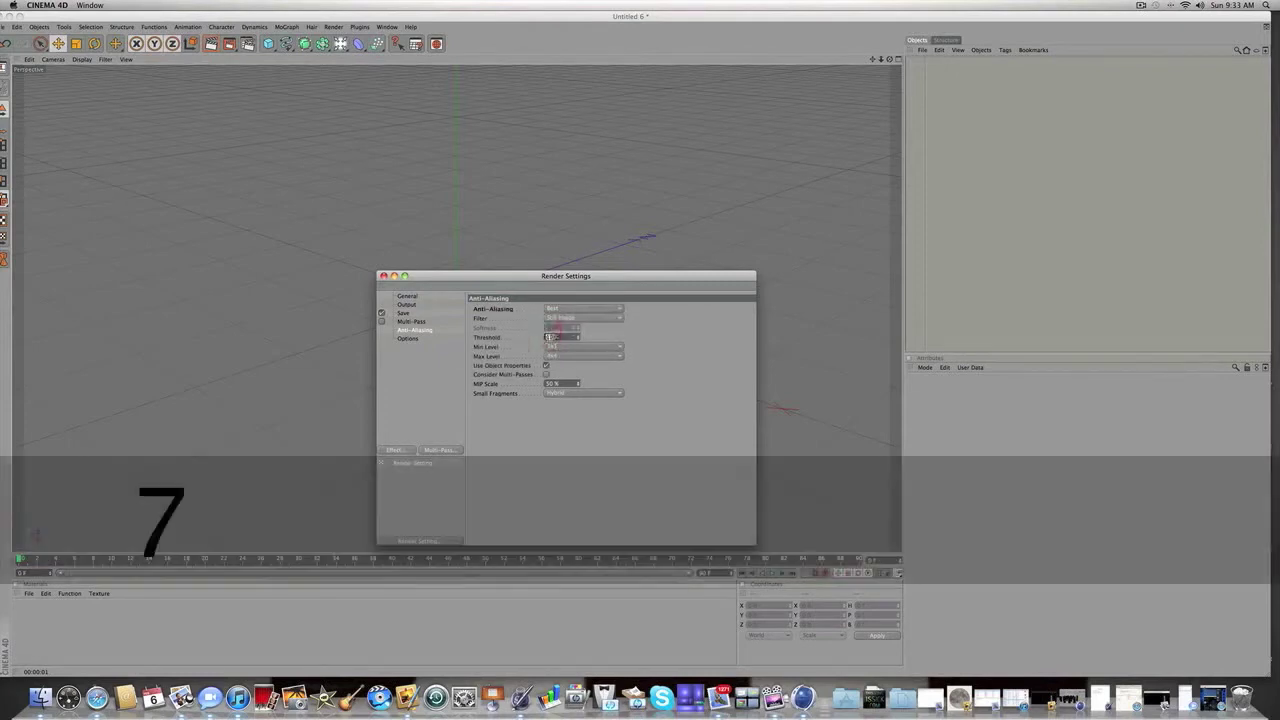
{"action": "key", "text": "Return"}
{"action": "left_click", "coordinate": [553, 347]}
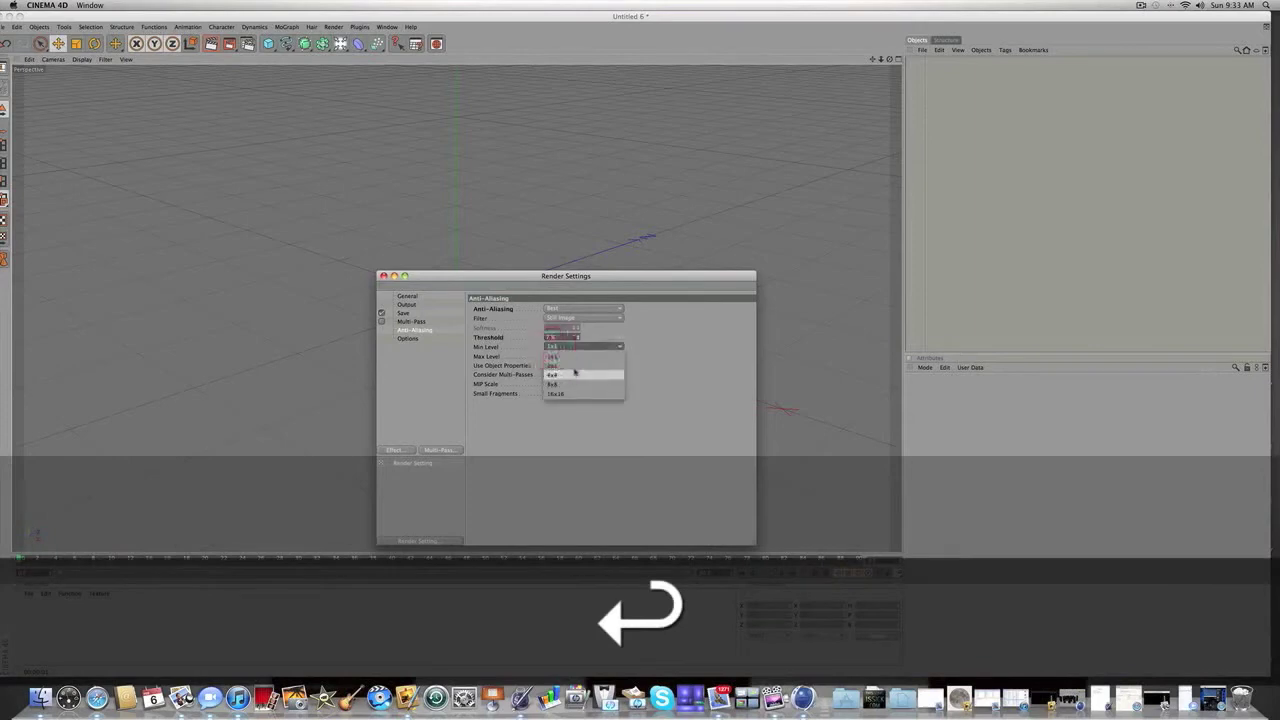
{"action": "left_click", "coordinate": [572, 357]}
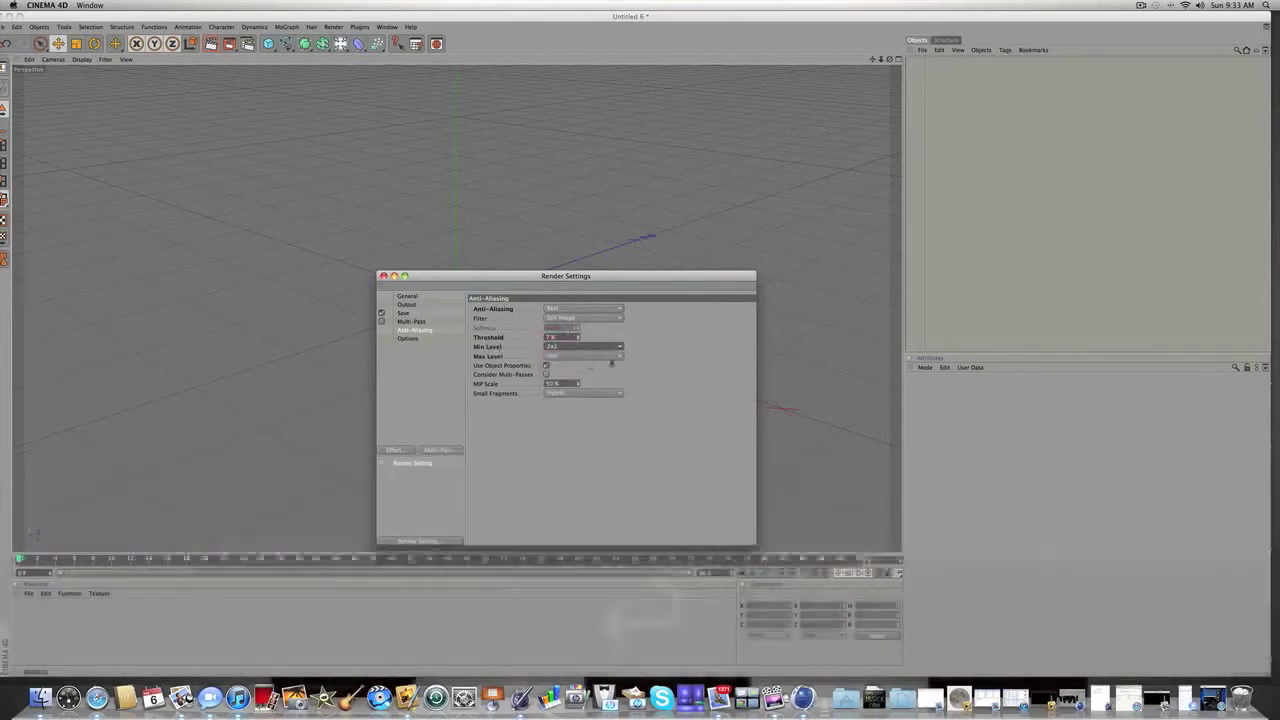
- Set the render options to ray depth 6, reflection depth 2 and shadow depth 6
{"action": "left_click", "coordinate": [414, 339]}
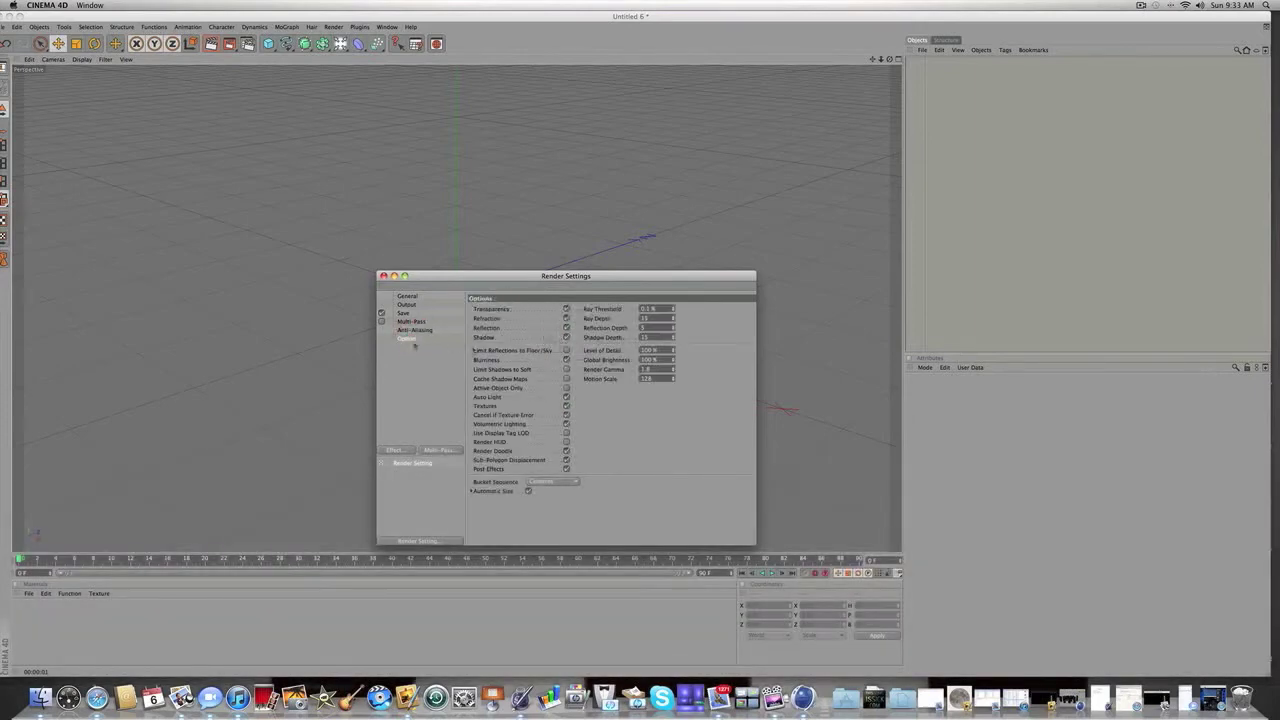
{"action": "left_click_drag", "start_coordinate": [649, 318], "coordinate": [608, 316]}
{"action": "type", "text": "66"}
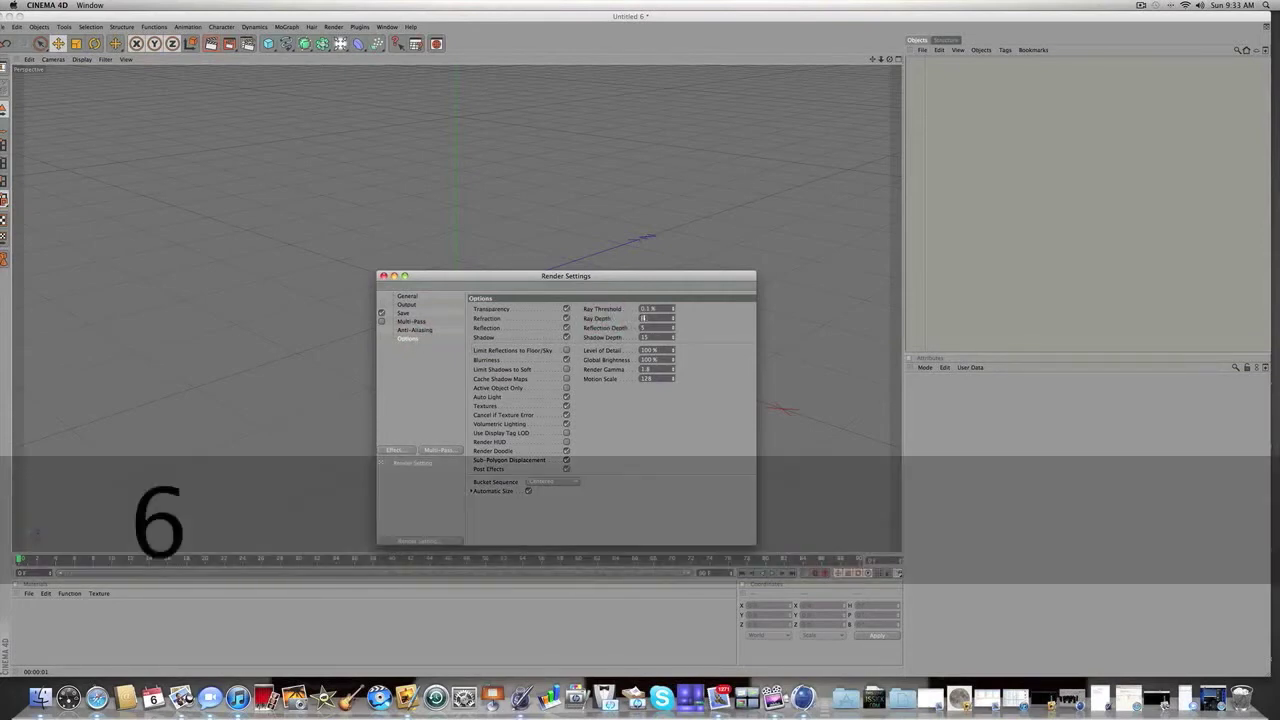
{"action": "left_click", "coordinate": [624, 326]}
{"action": "type", "text": "2"}
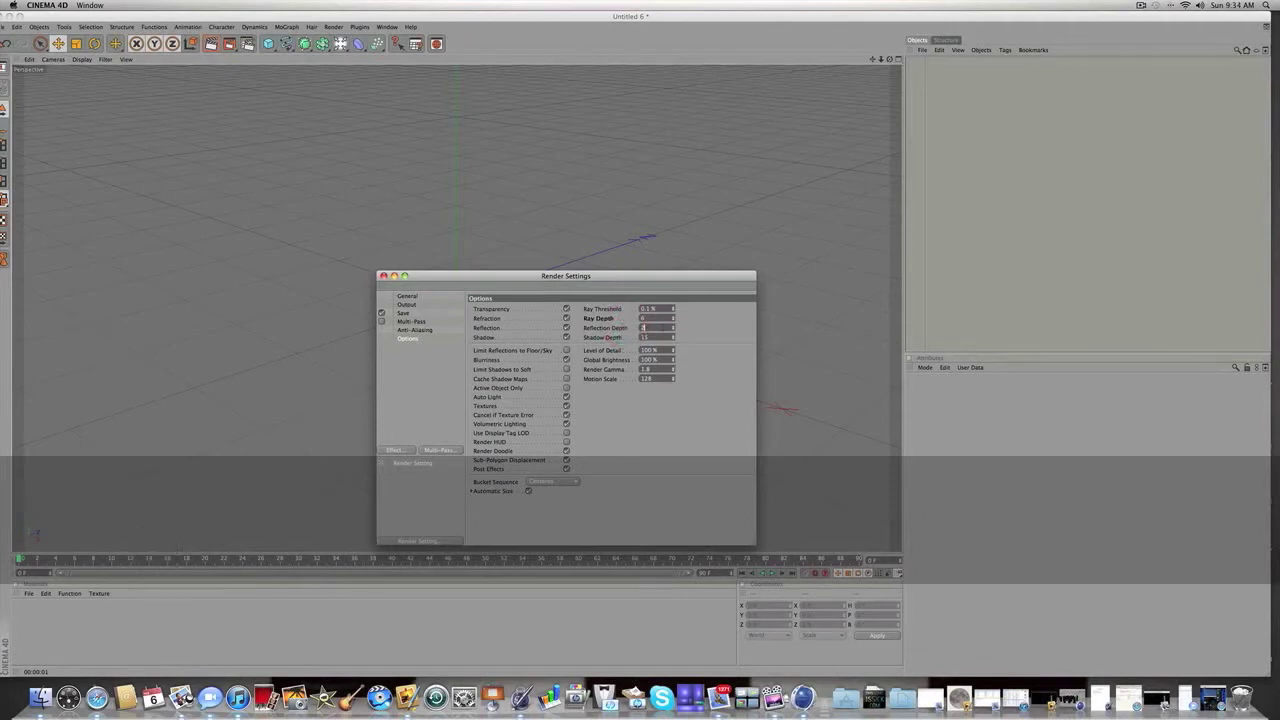
{"action": "left_click_drag", "start_coordinate": [649, 337], "coordinate": [588, 330]}
{"action": "type", "text": "6"}
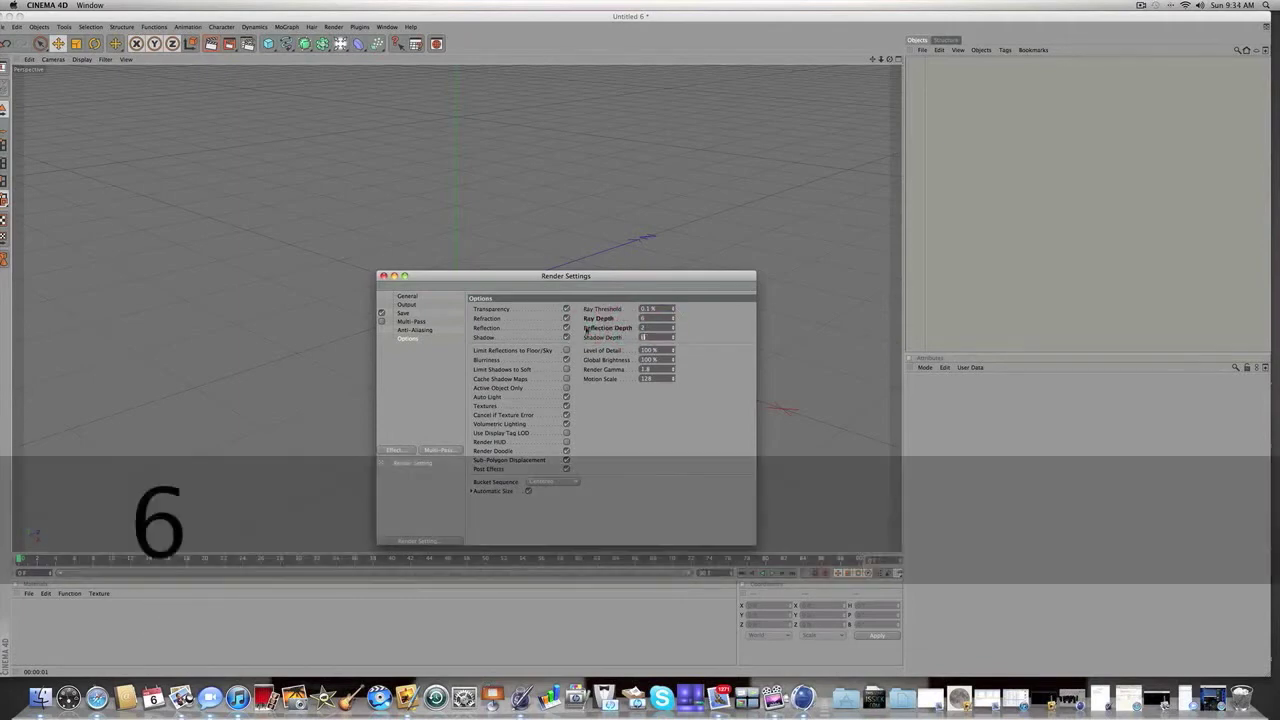
{"action": "key", "text": "Return"}
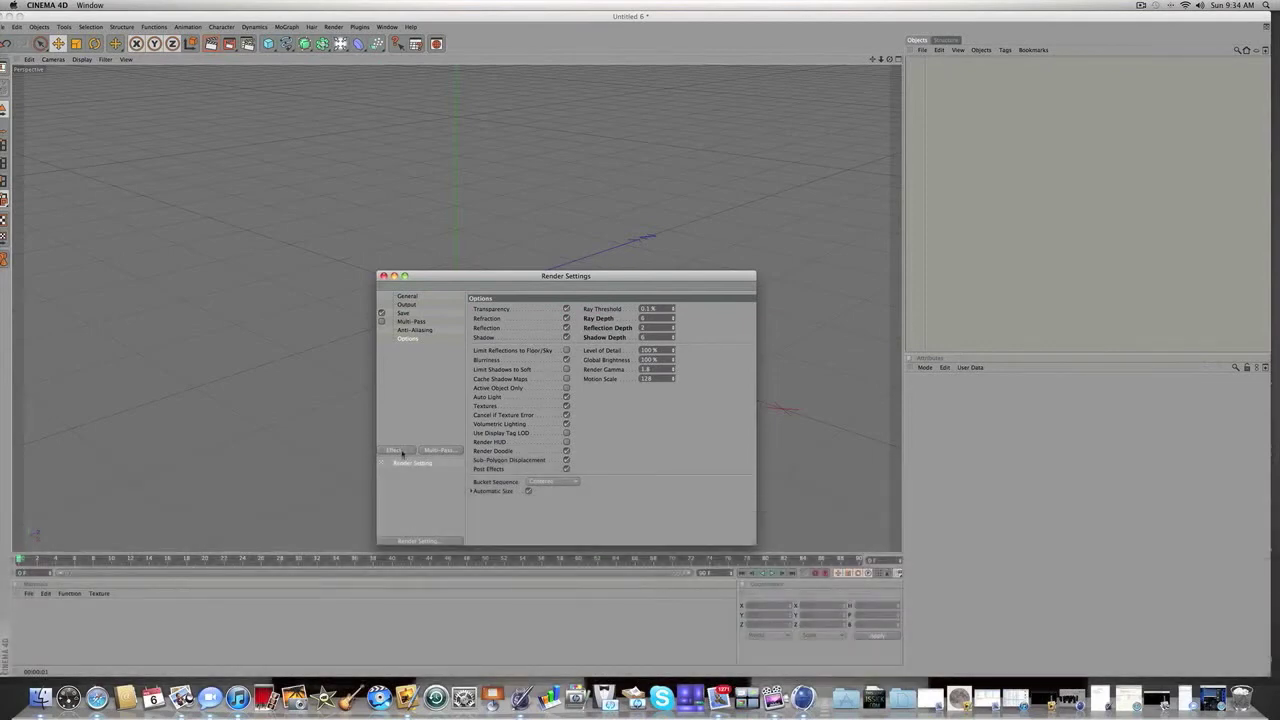
- Add the Ambient Occlusion render effect with a minimum ray length of 25 and a maximum ray length of 300
{"action": "left_click", "coordinate": [402, 451]}
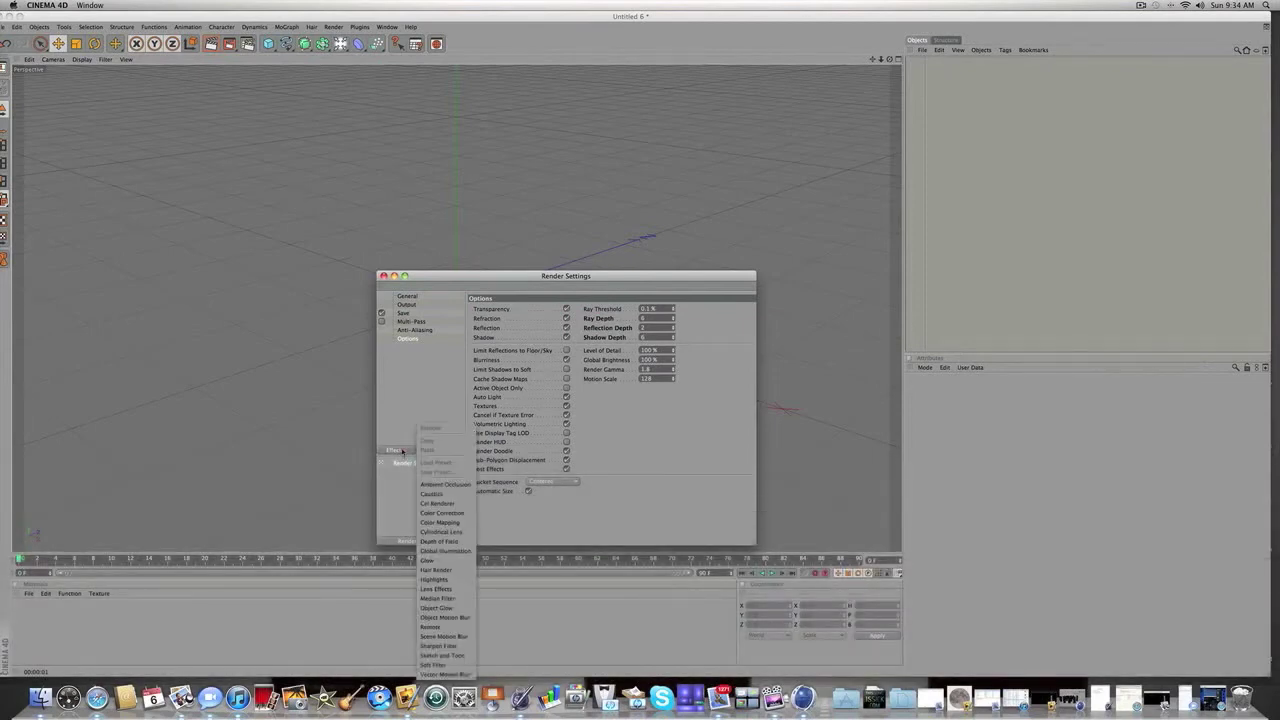
{"action": "left_click", "coordinate": [444, 483]}
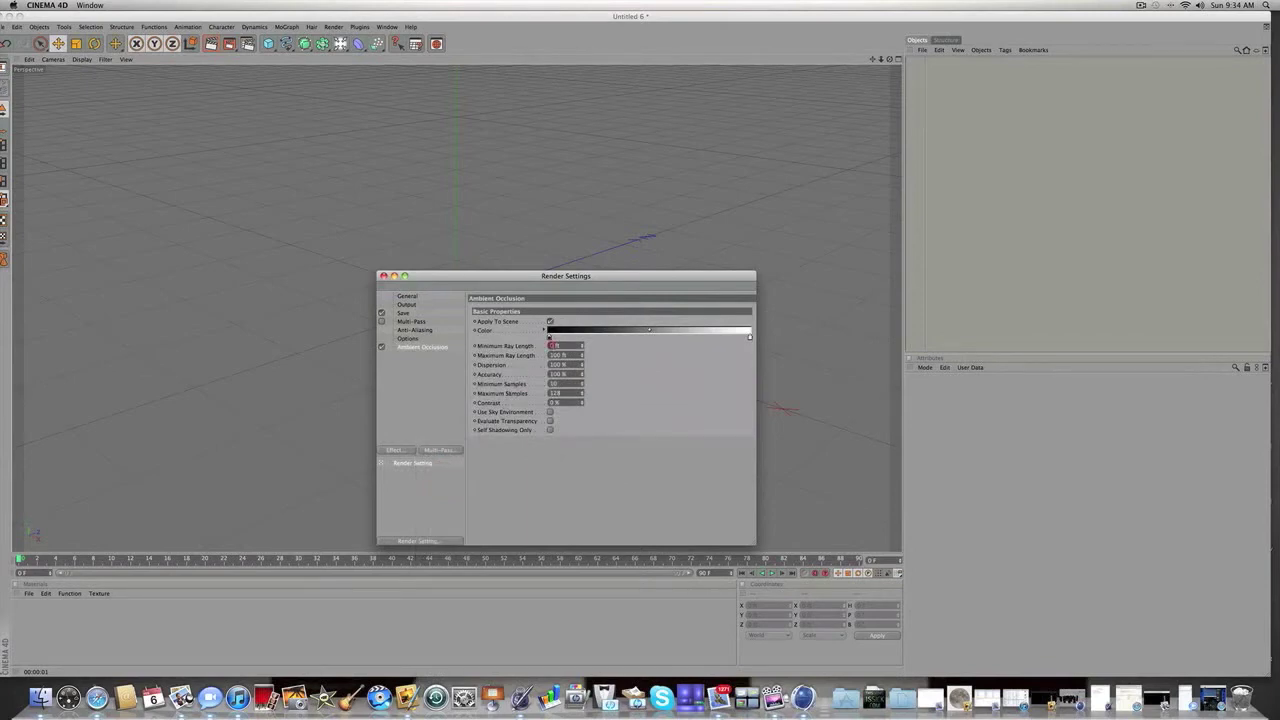
{"action": "type", "text": "25"}
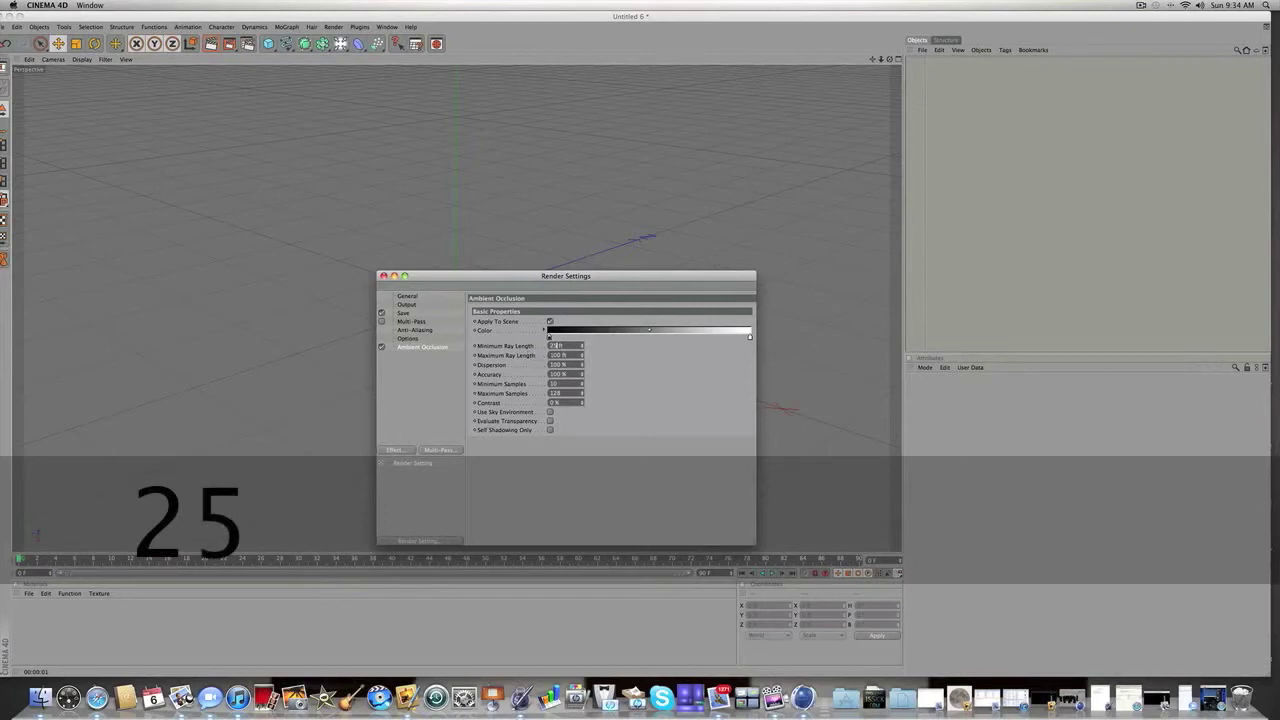
{"action": "type", "text": "300"}
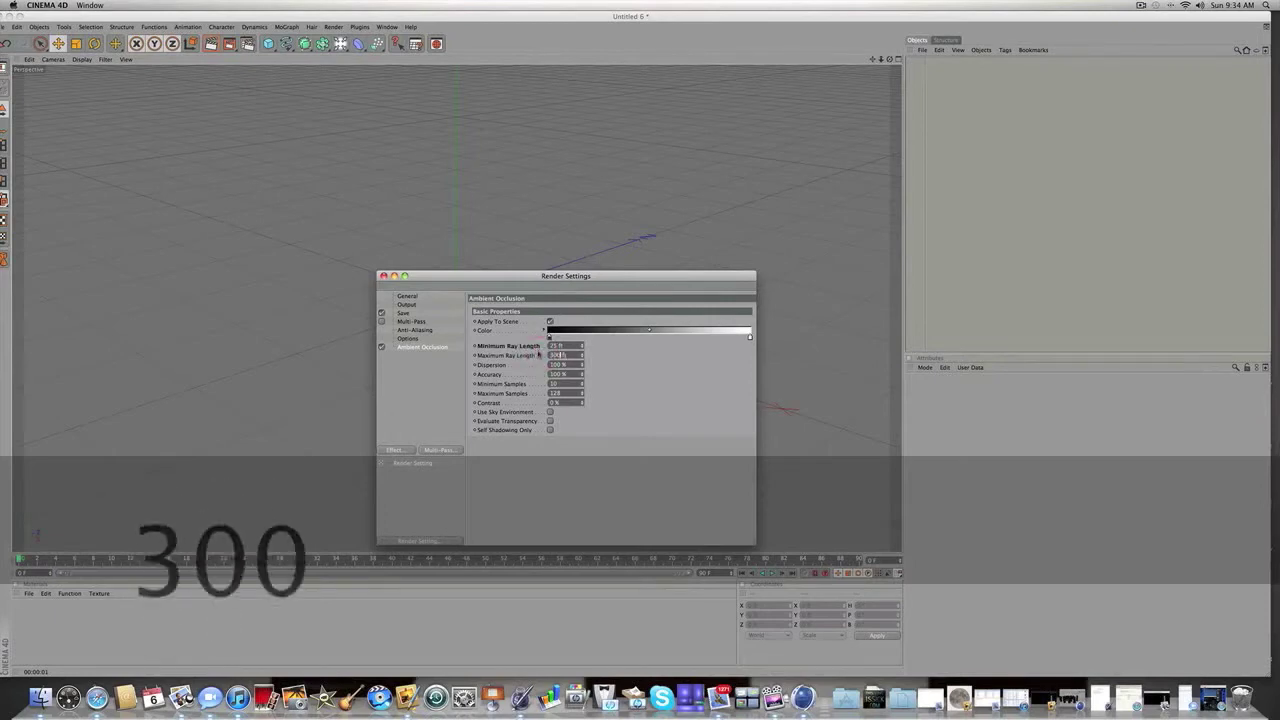
{"action": "key", "text": "Return"}
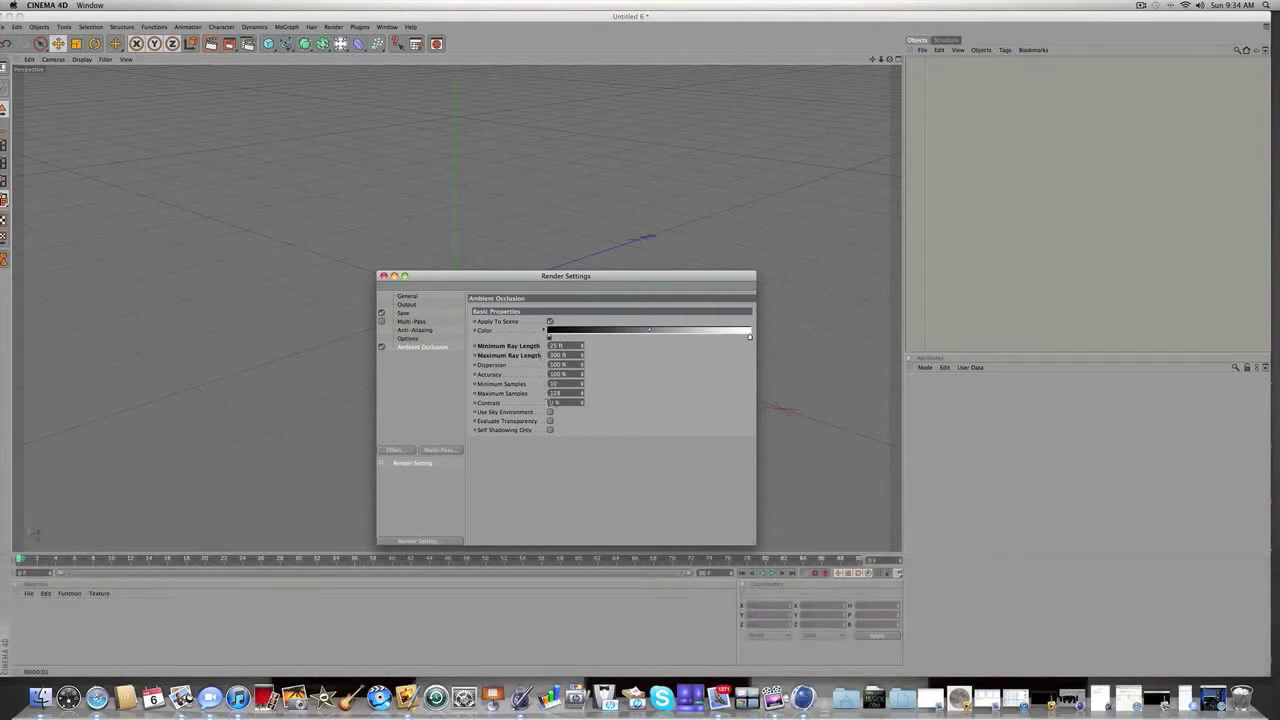
- Set the ambient occlusion contrast to 30% and maximum samples to 80, and close the render settings
{"action": "double_click", "coordinate": [552, 402]}
{"action": "type", "text": "30"}
{"action": "key", "text": "Return"}
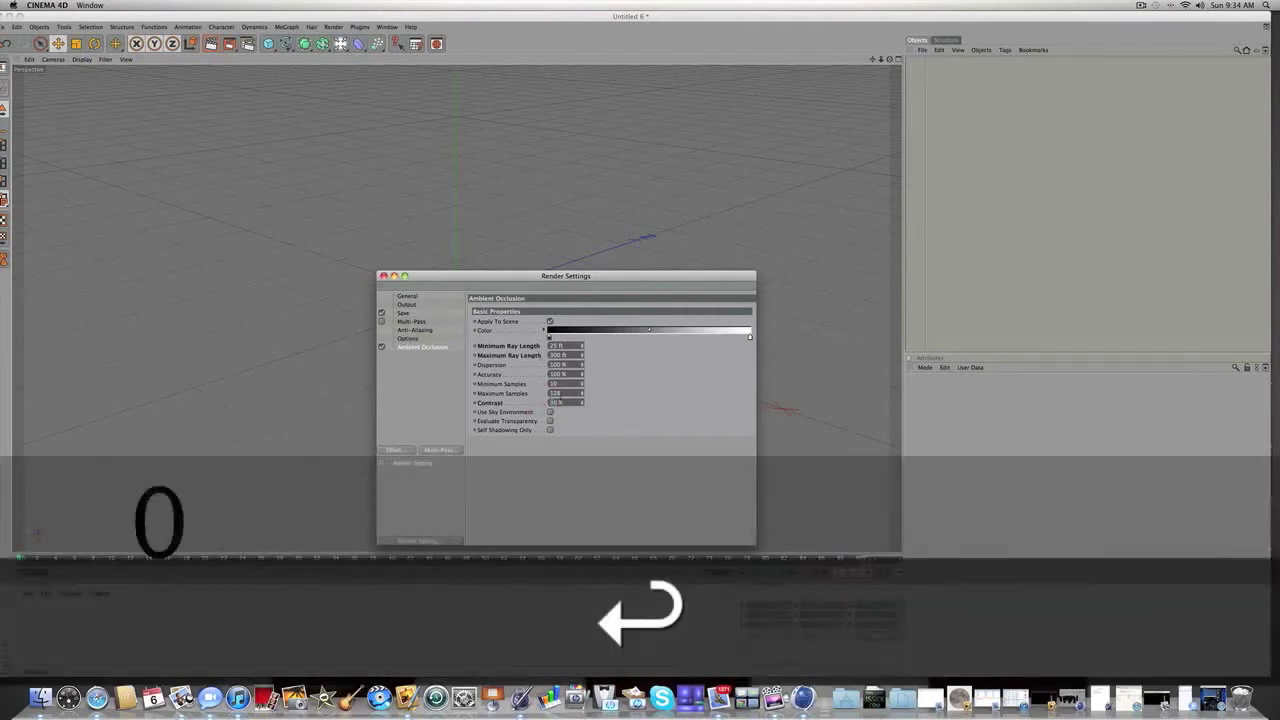
{"action": "left_click", "coordinate": [504, 391]}
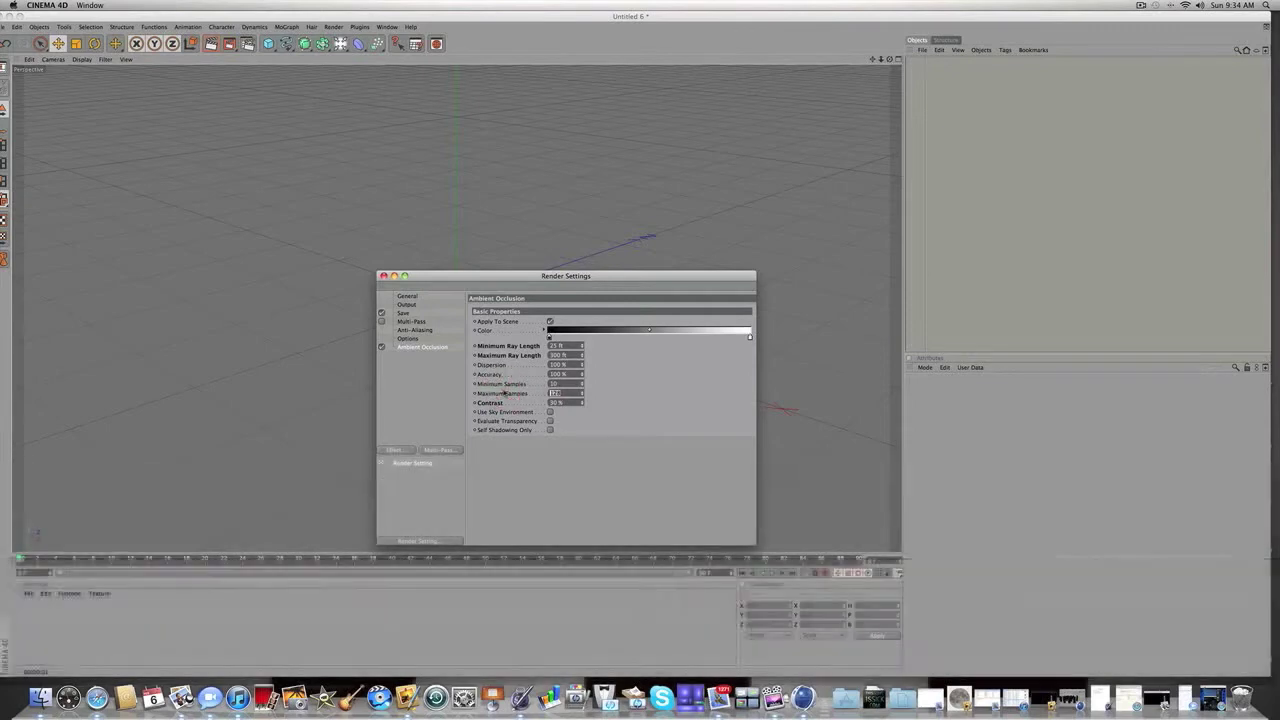
{"action": "type", "text": "80"}
{"action": "key", "text": "Return"}
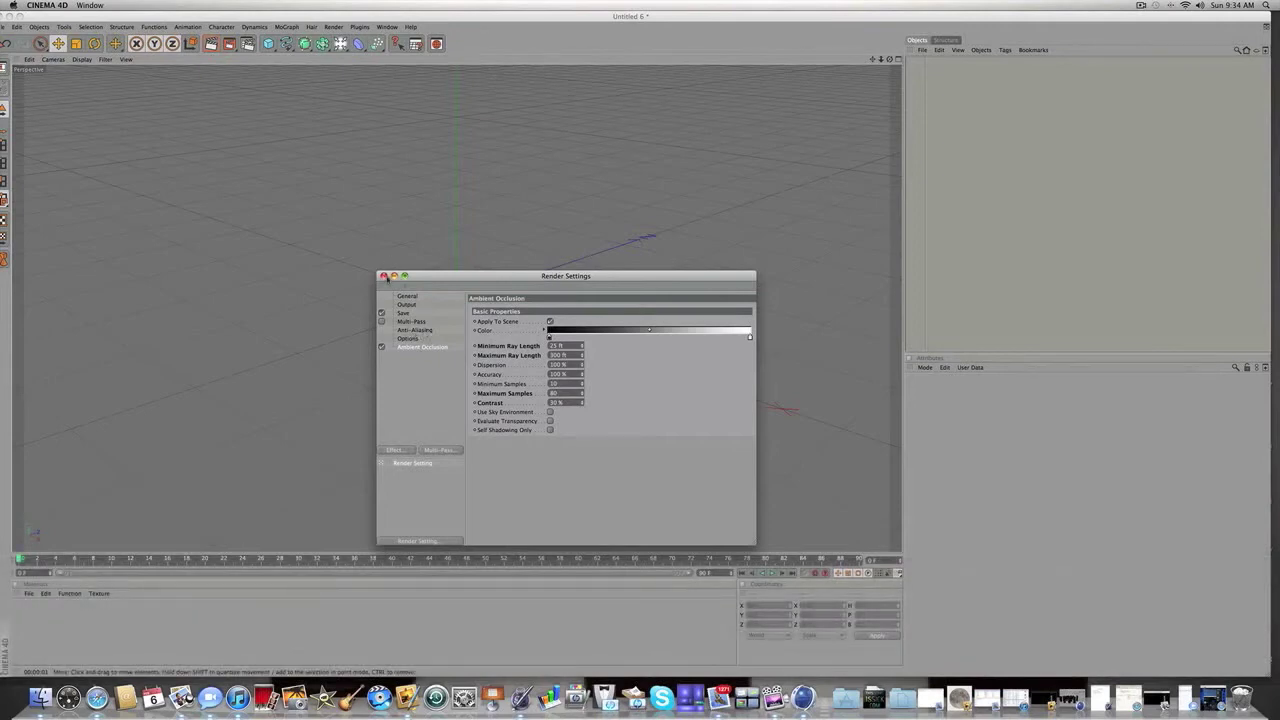
{"action": "left_click", "coordinate": [383, 276]}
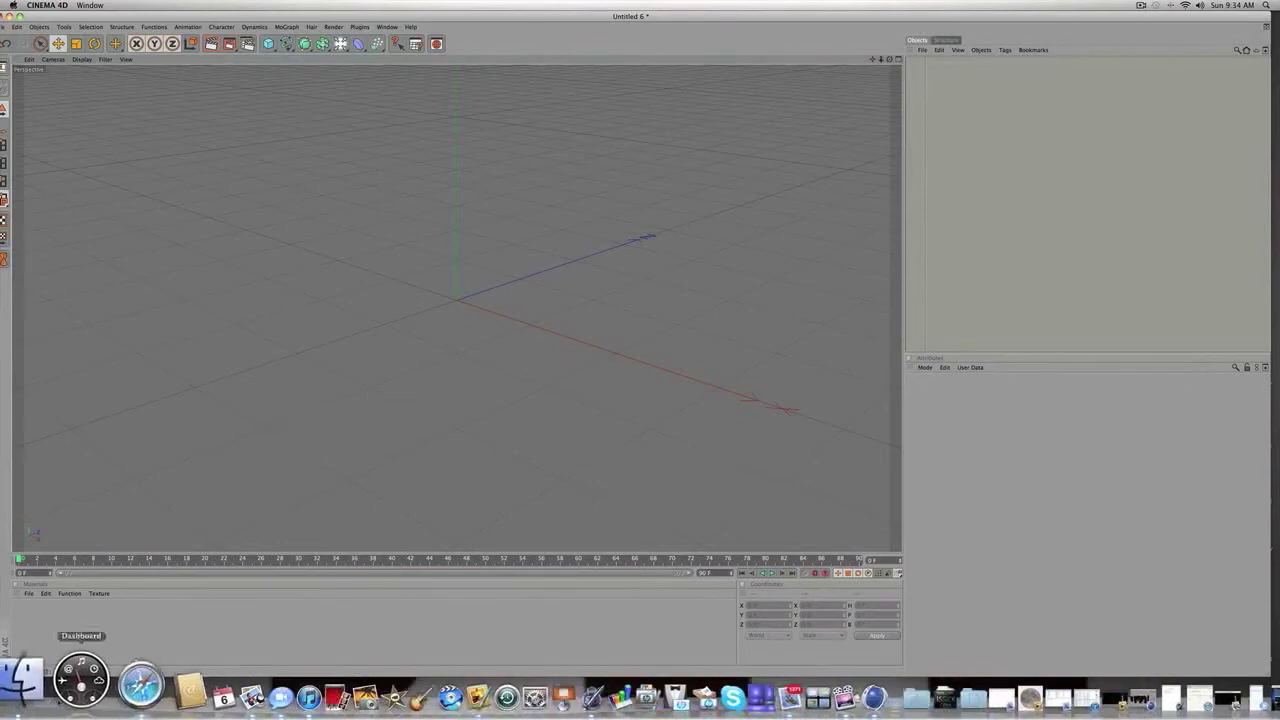
- Open the Axe body spray image from the Desktop folder, examine the can's shape, and close the image and the file browser
{"action": "left_click", "coordinate": [40, 697]}
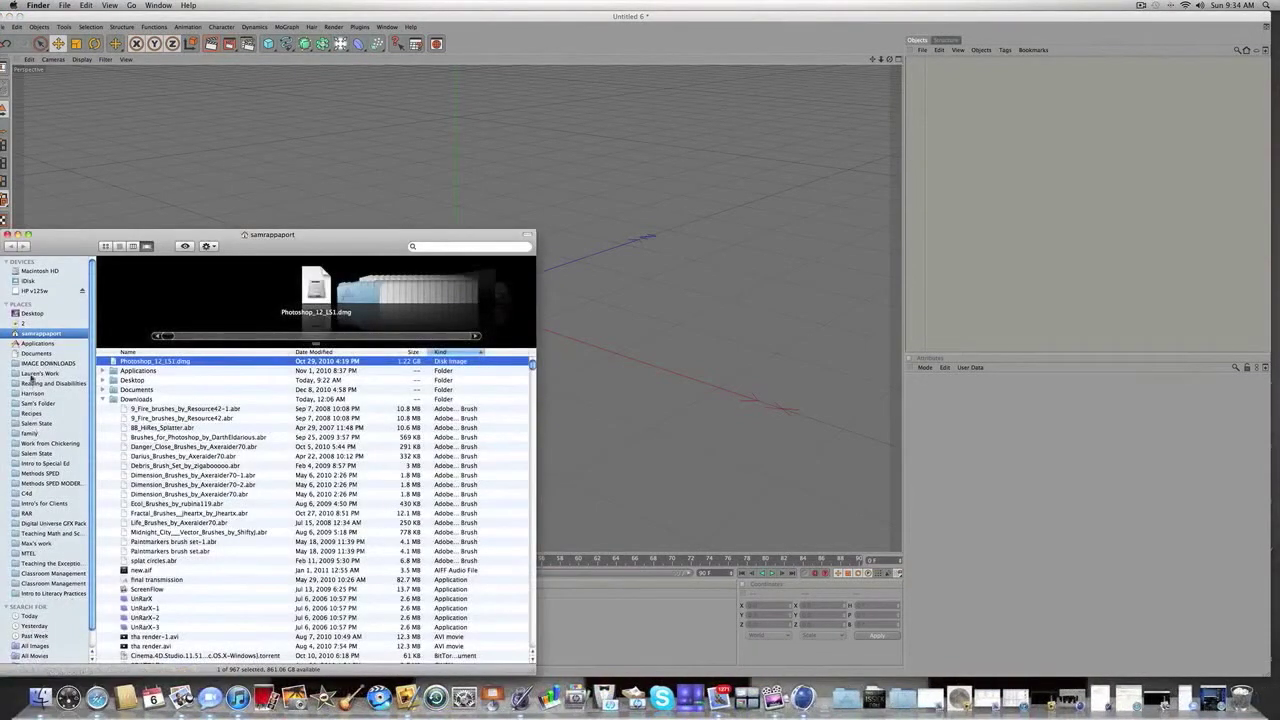
{"action": "left_click", "coordinate": [27, 313]}
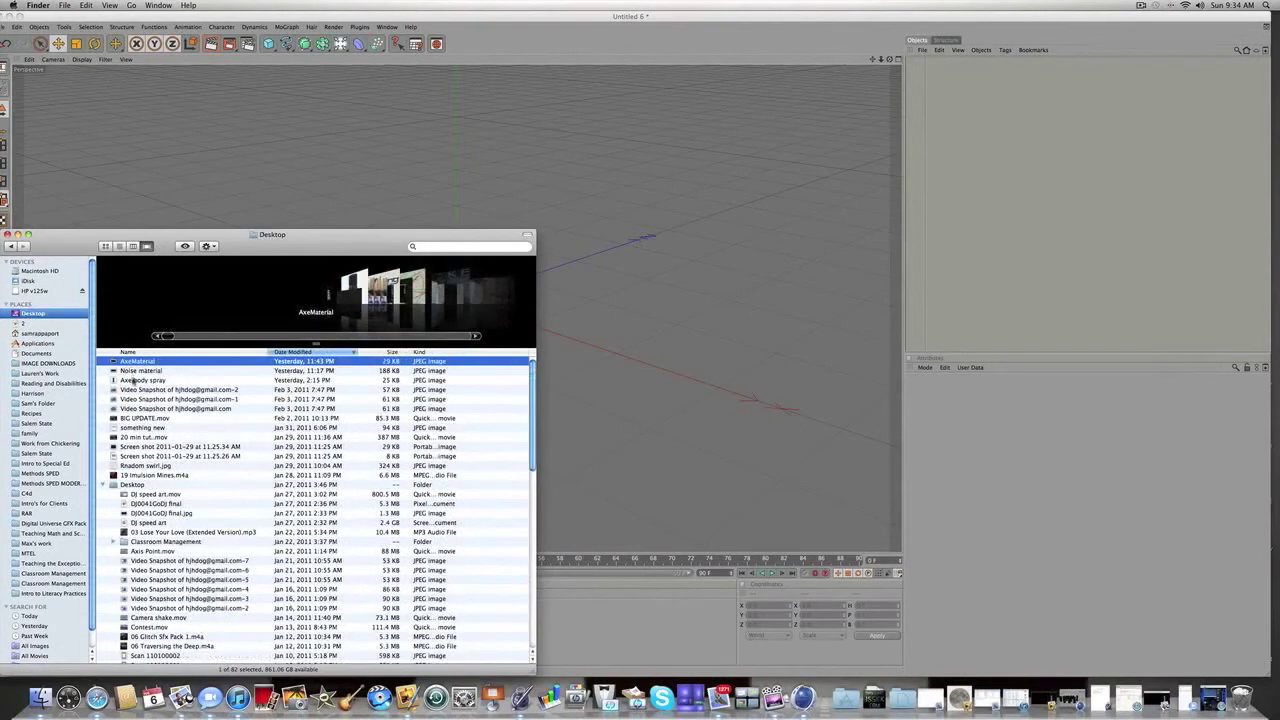
{"action": "left_click", "coordinate": [128, 380]}
{"action": "double_click", "coordinate": [122, 381]}
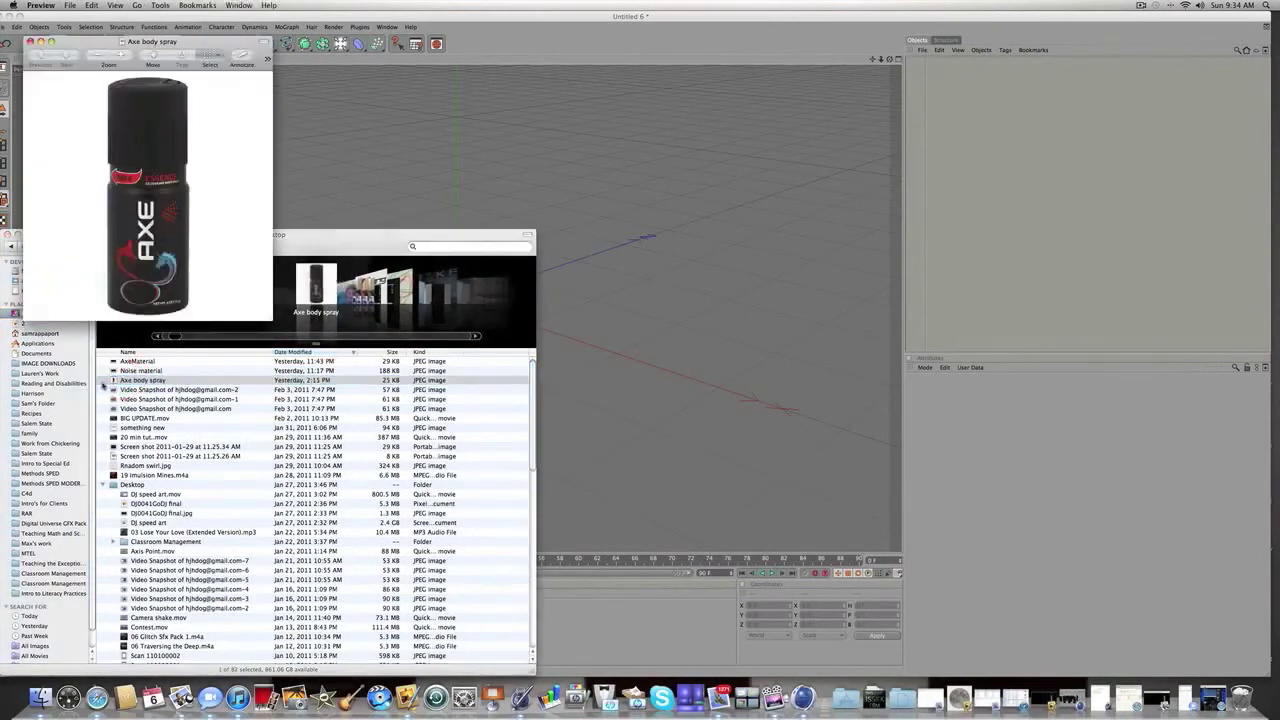
{"action": "mouse_move", "coordinate": [68, 42]}
{"action": "left_mouse_down"}
{"action": "mouse_move", "coordinate": [722, 94]}
{"action": "mouse_move", "coordinate": [692, 87]}
{"action": "left_mouse_up"}
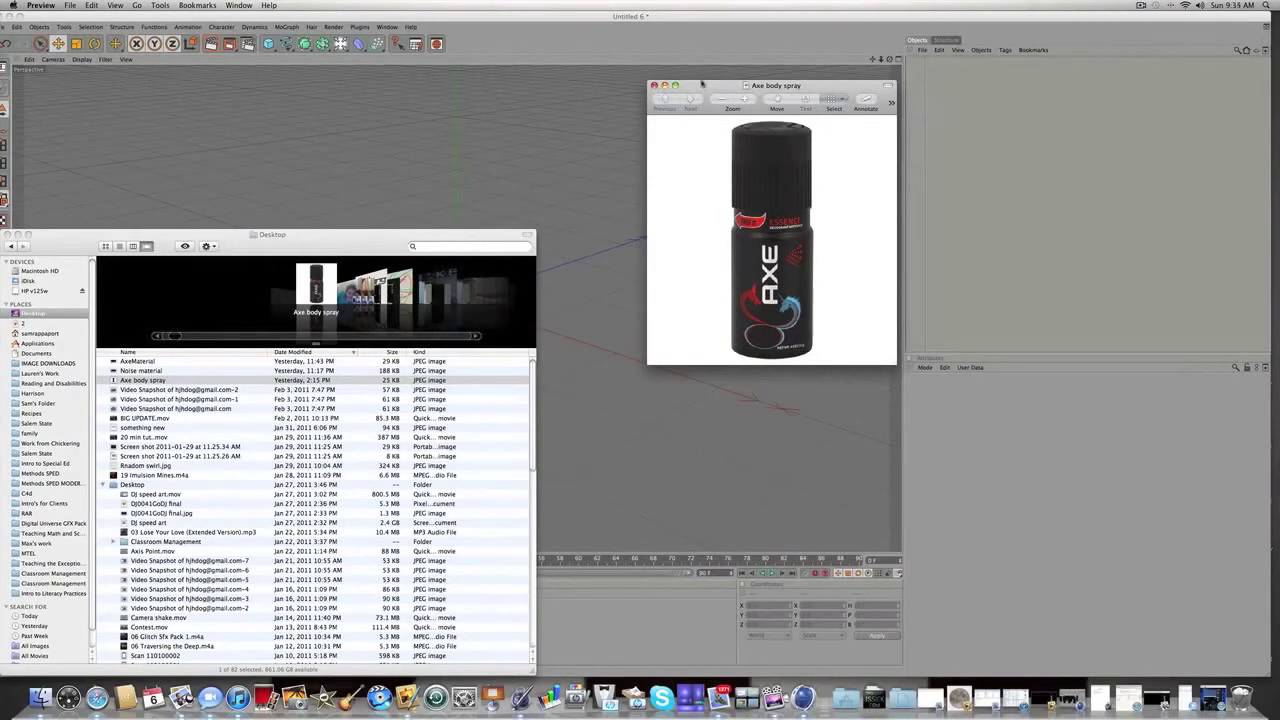
{"action": "left_click_drag", "start_coordinate": [703, 85], "coordinate": [706, 69]}
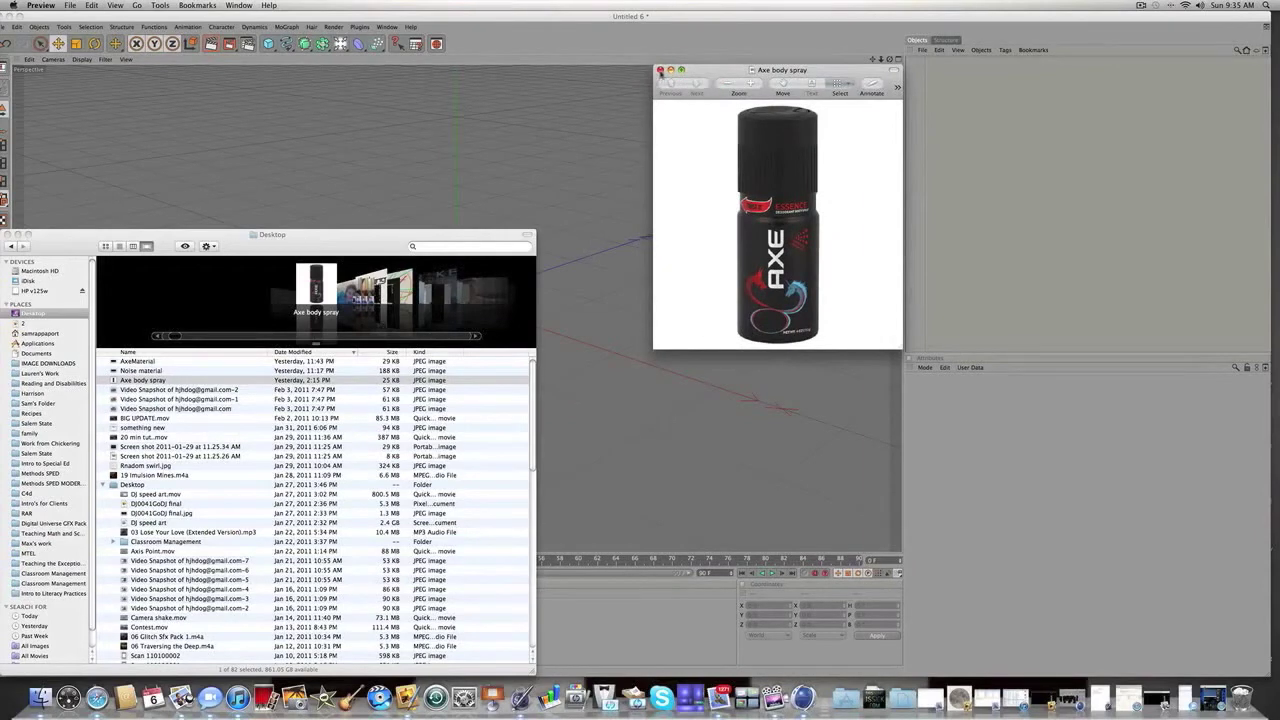
{"action": "left_click", "coordinate": [660, 72]}
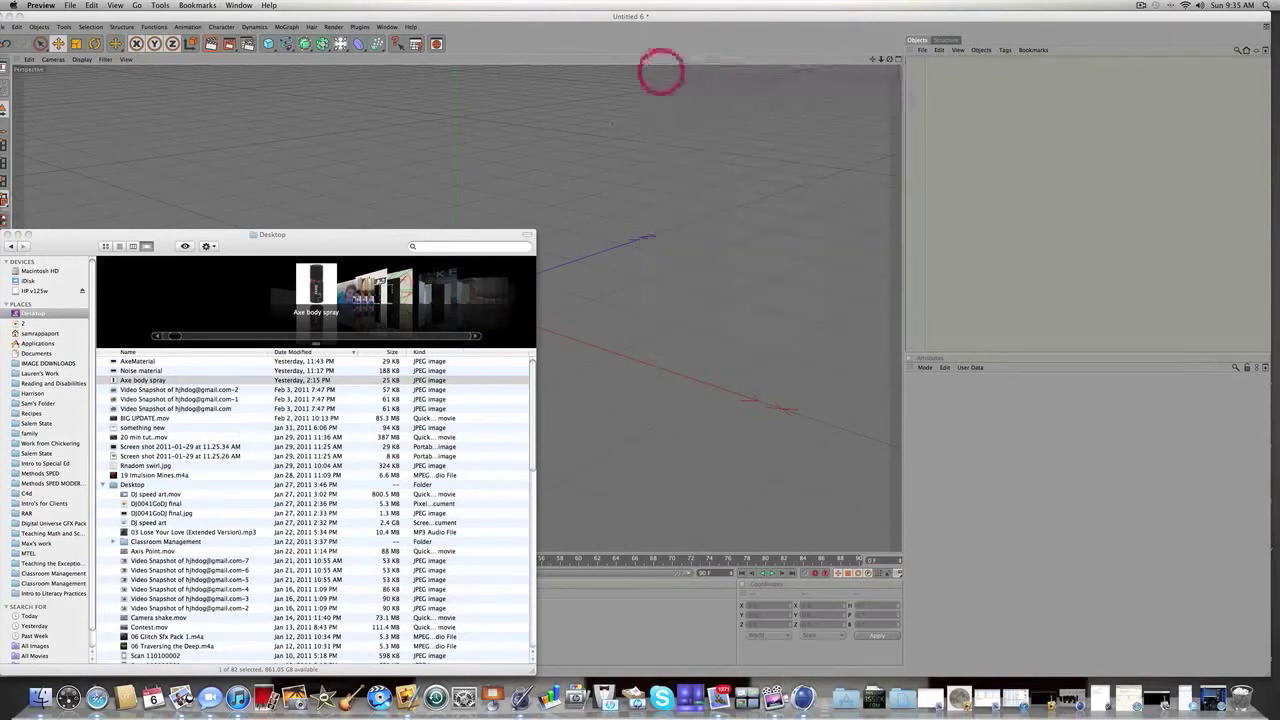
{"action": "left_click", "coordinate": [8, 235]}
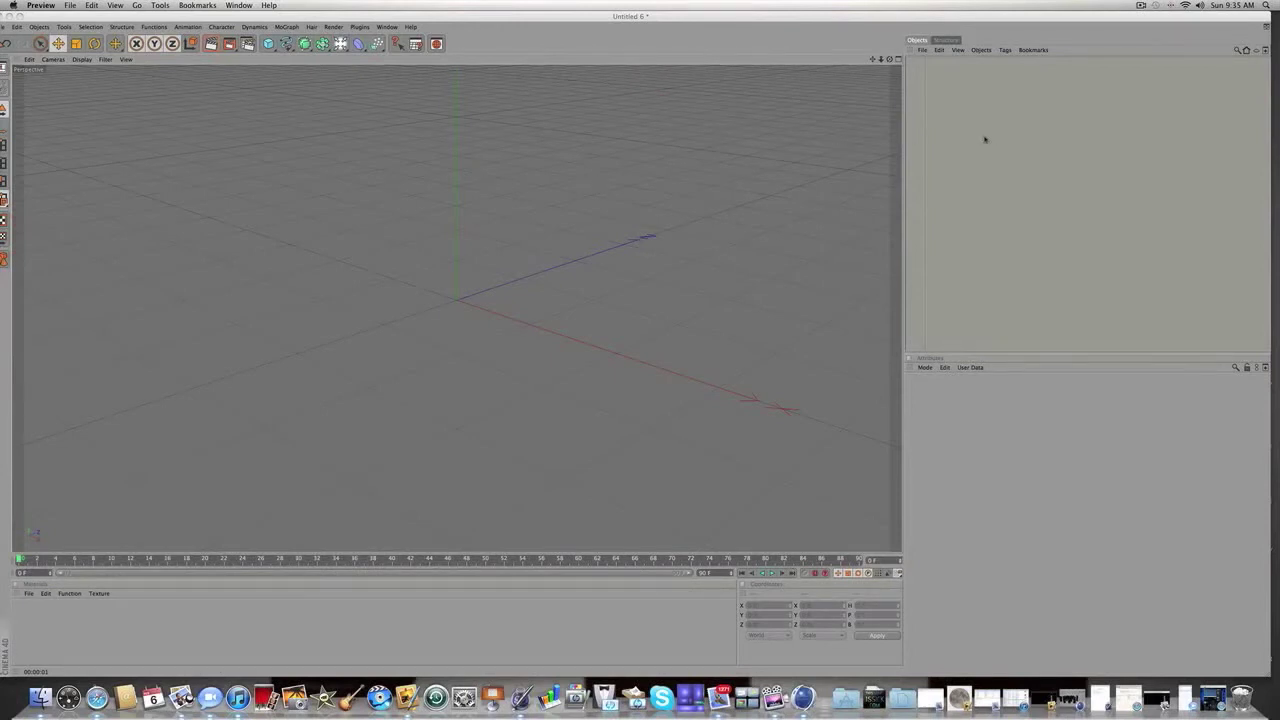
- Maximize the front view and display its background image settings
{"action": "left_click", "coordinate": [926, 368]}
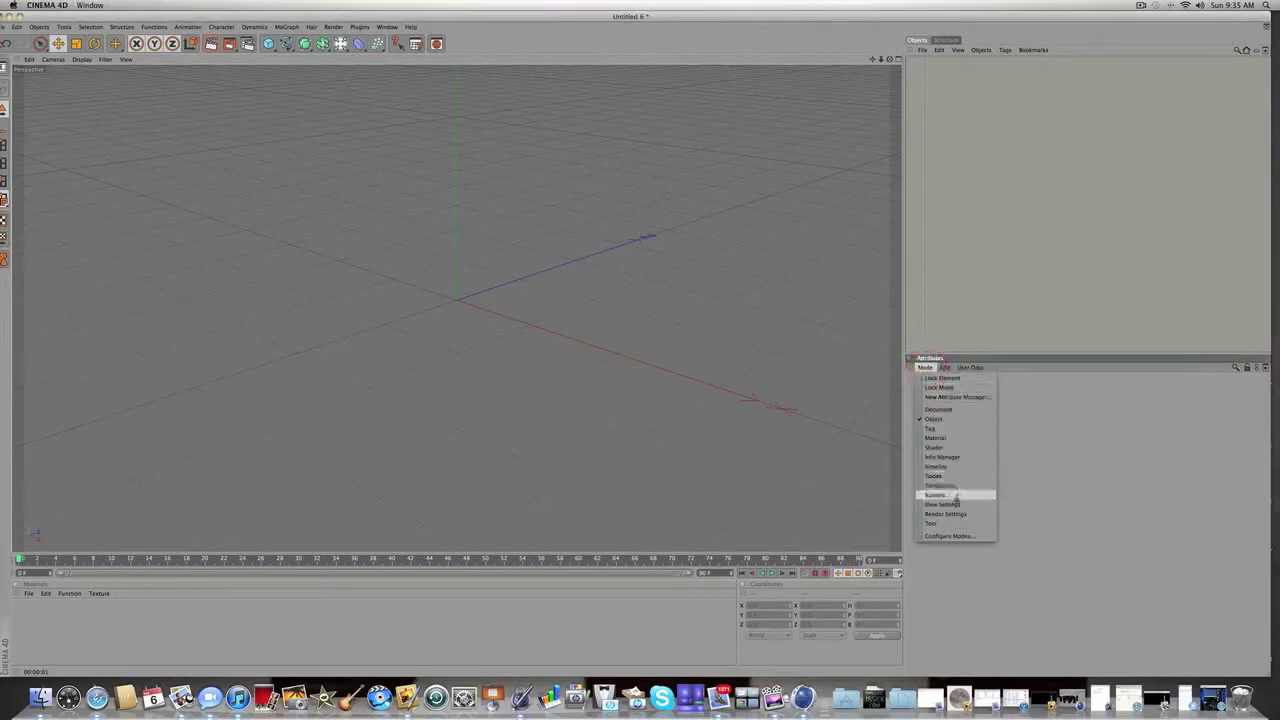
{"action": "left_click", "coordinate": [955, 496]}
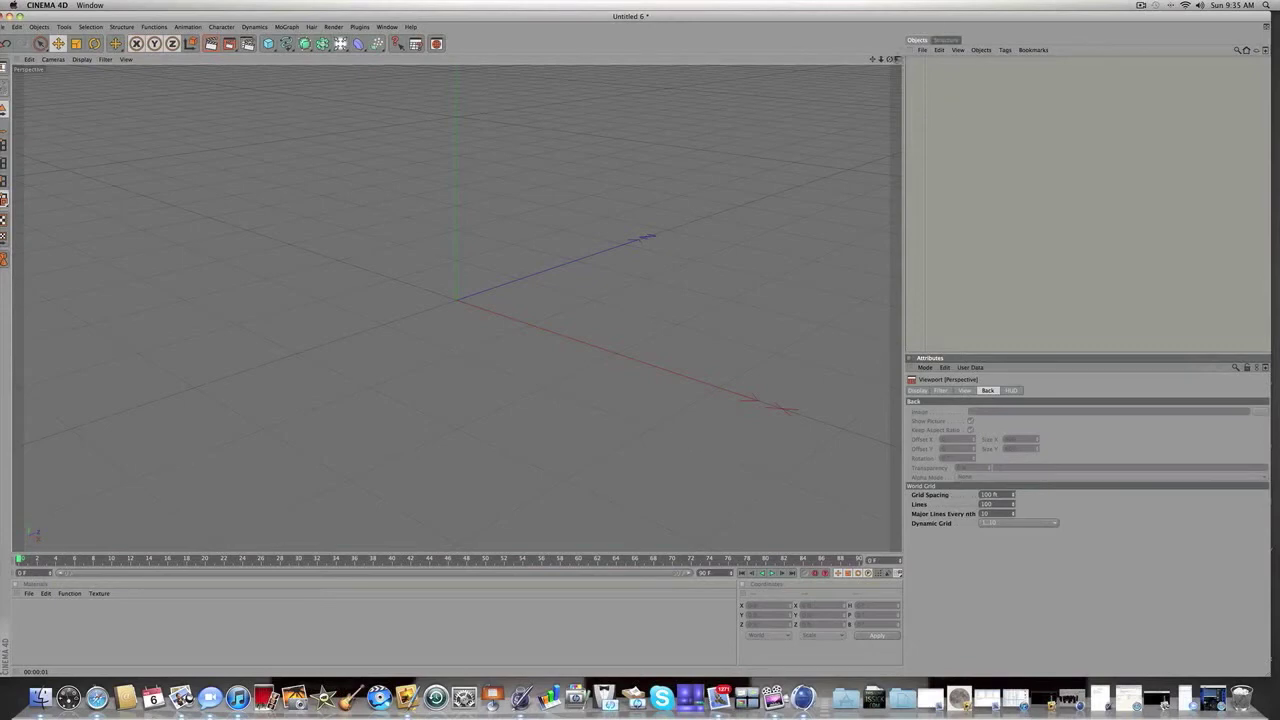
{"action": "left_click", "coordinate": [896, 59]}
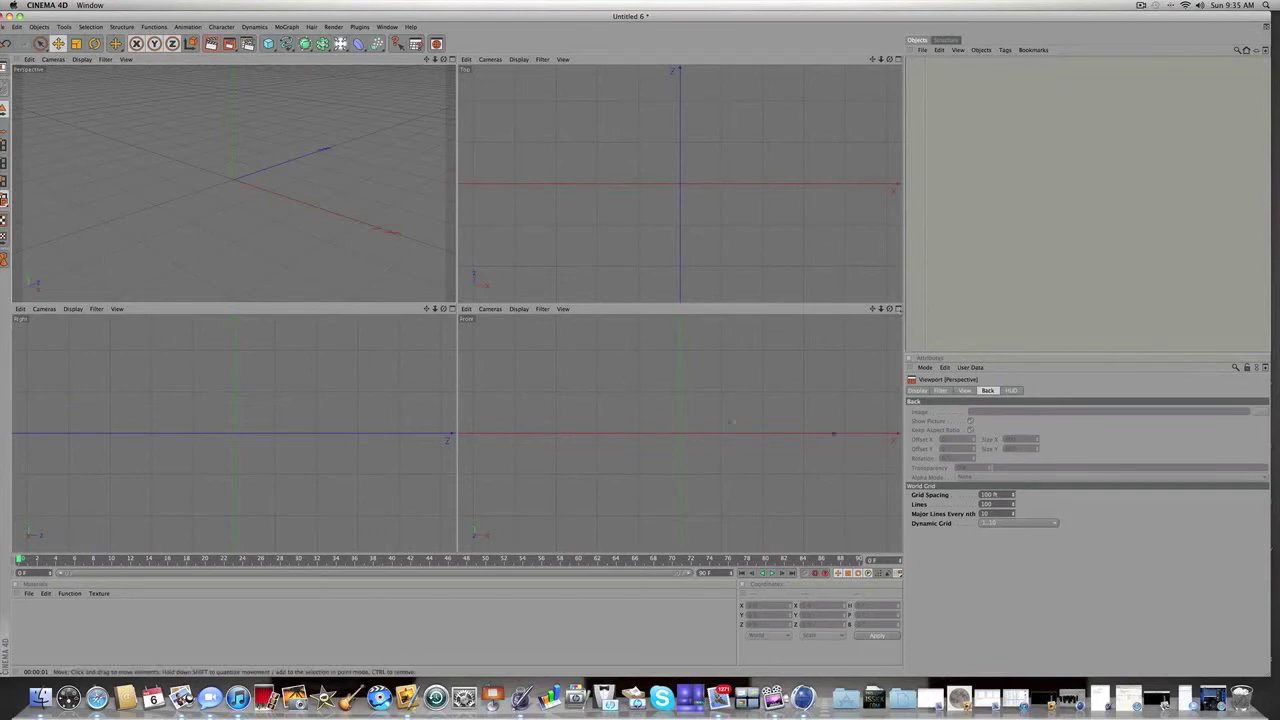
{"action": "left_click", "coordinate": [897, 309]}
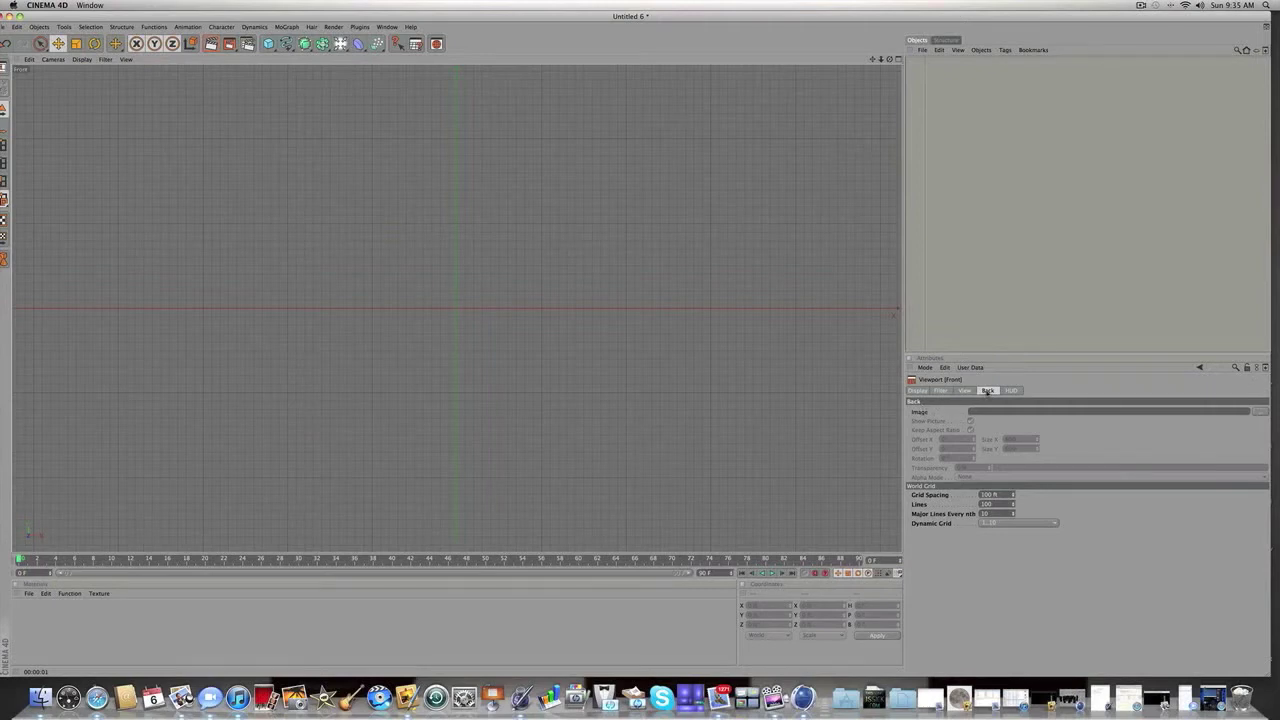
{"action": "left_click", "coordinate": [987, 391]}
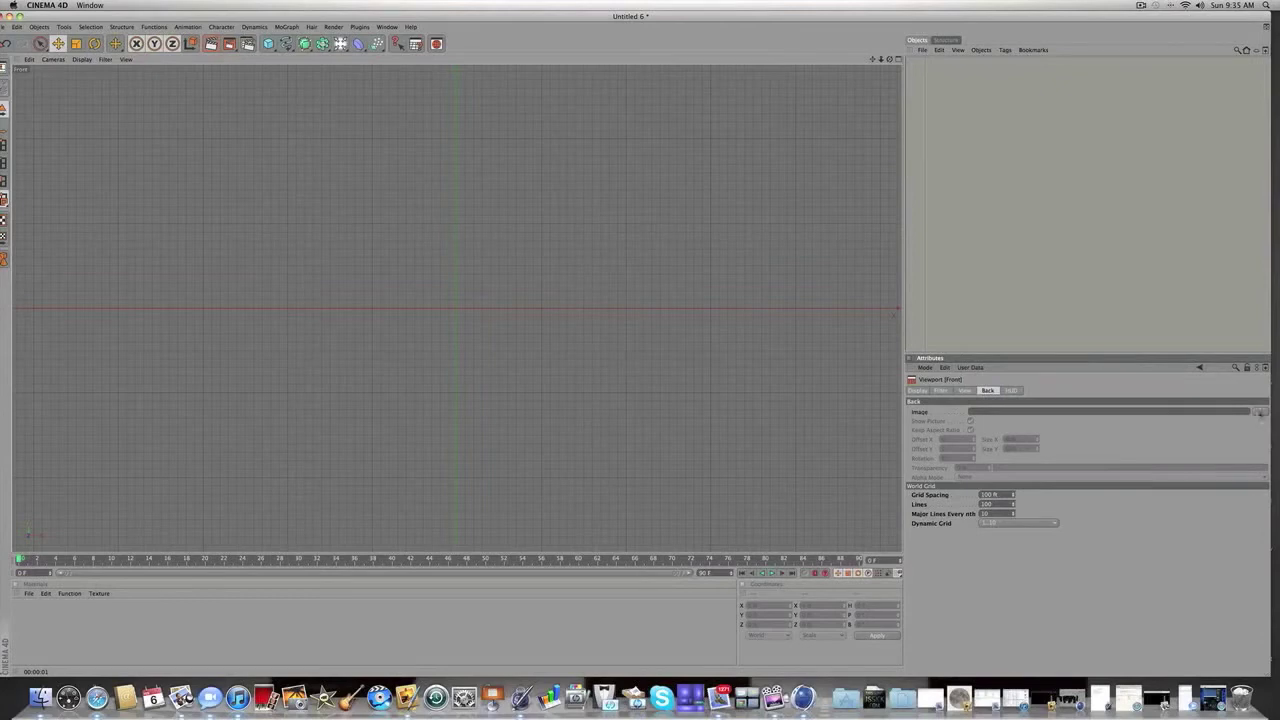
- Load the Axe body spray image from the Desktop as the front view's background picture
{"action": "left_click", "coordinate": [1260, 413]}
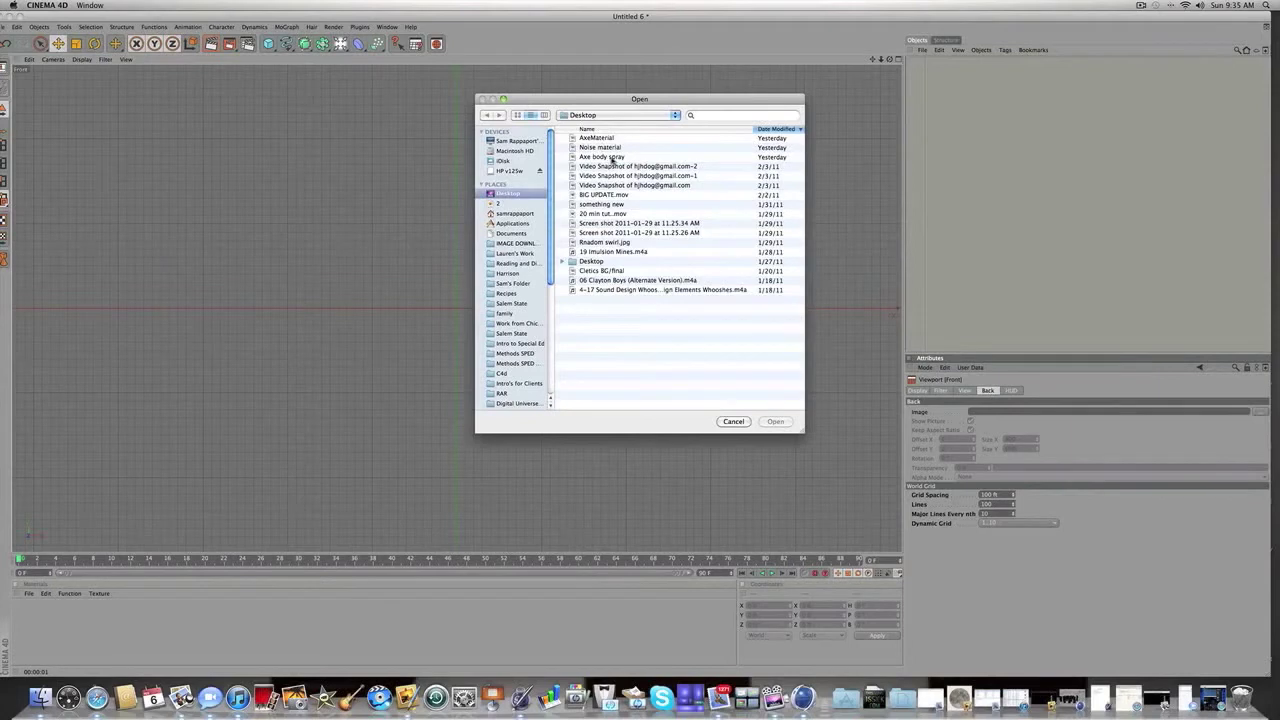
{"action": "left_click", "coordinate": [612, 157]}
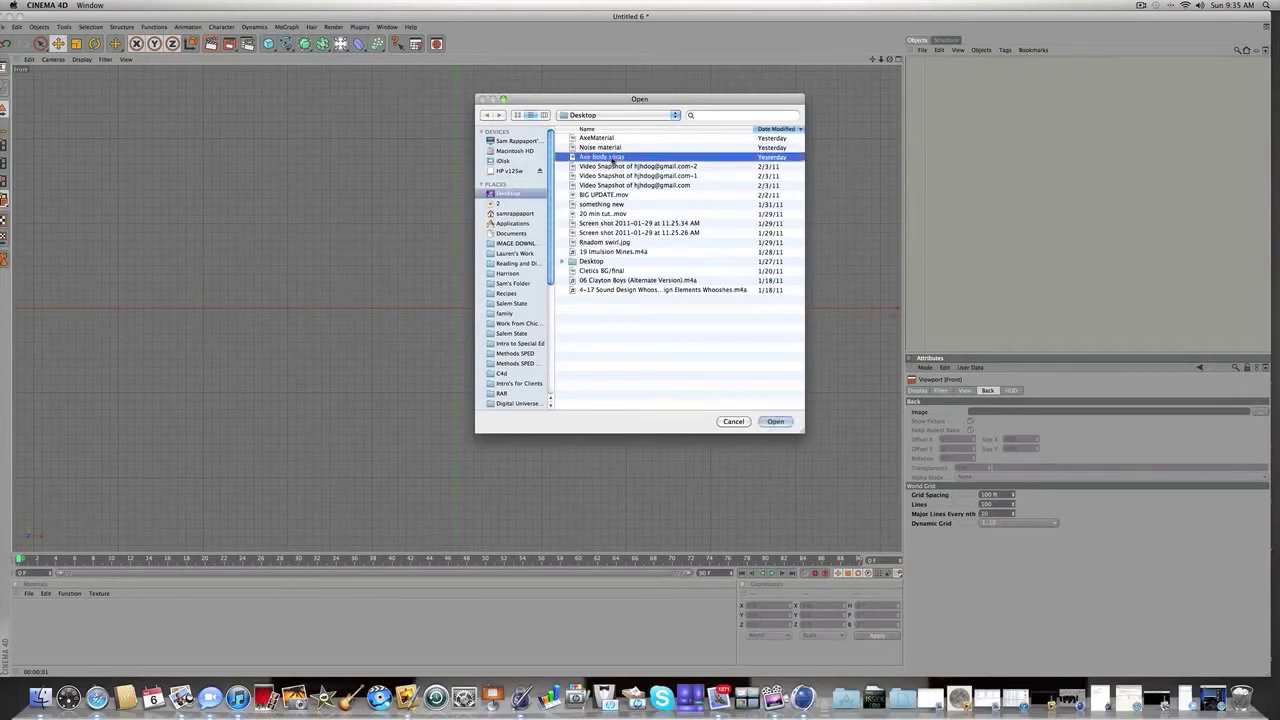
{"action": "left_click", "coordinate": [774, 421]}
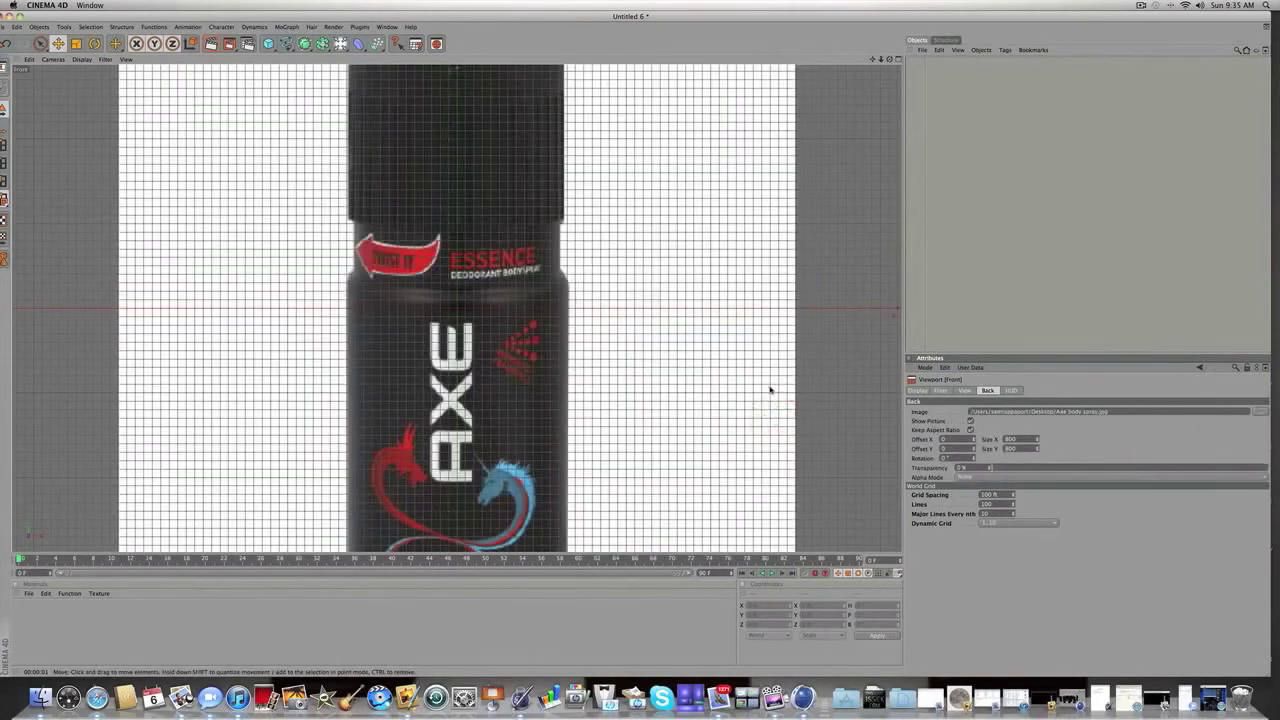
- Start a Bezier spline at the can's lower-right corner, about (130, -345) ft, and add a point at the right shoulder, about (132, 29) ft
{"action": "scroll", "coordinate": [762, 382], "scroll_direction": "down", "scroll_amount": 4}
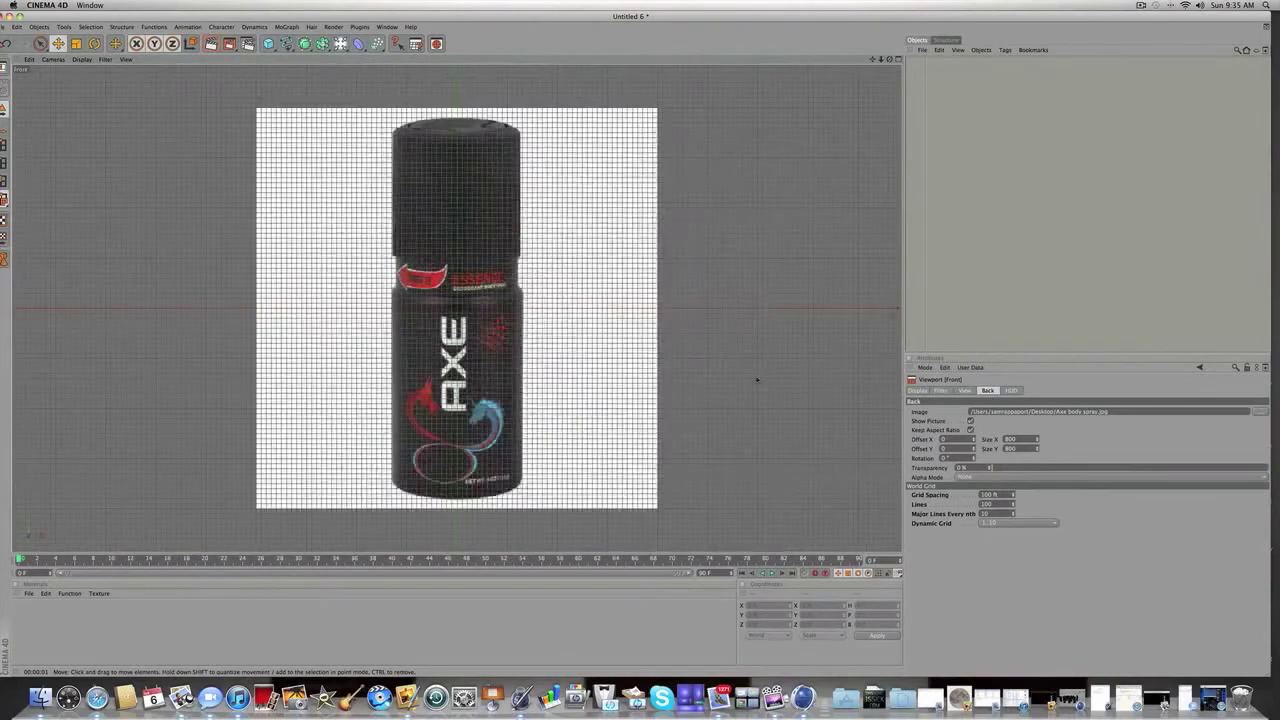
{"action": "scroll", "coordinate": [757, 380], "scroll_direction": "up", "scroll_amount": 6}
{"action": "scroll", "coordinate": [757, 380], "scroll_direction": "down", "scroll_amount": 5}
{"action": "scroll", "coordinate": [757, 380], "scroll_direction": "up", "scroll_amount": 1}
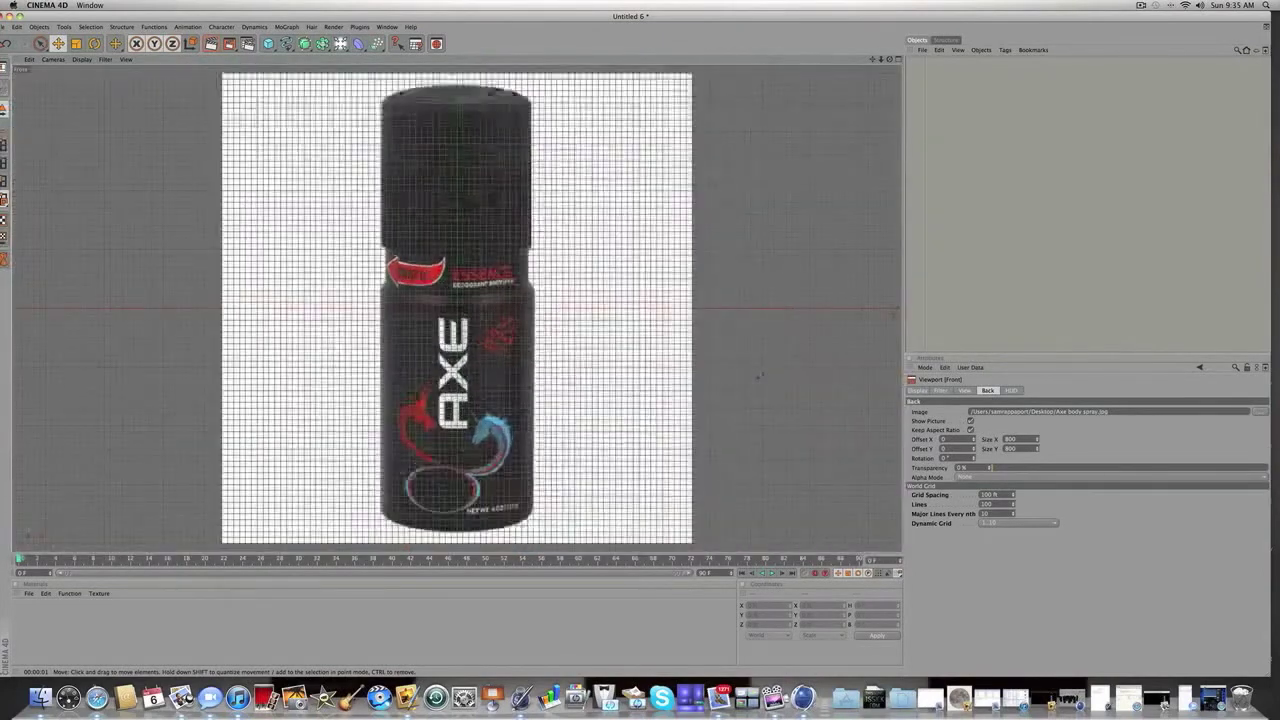
{"action": "scroll", "coordinate": [700, 178], "scroll_direction": "up", "scroll_amount": 5}
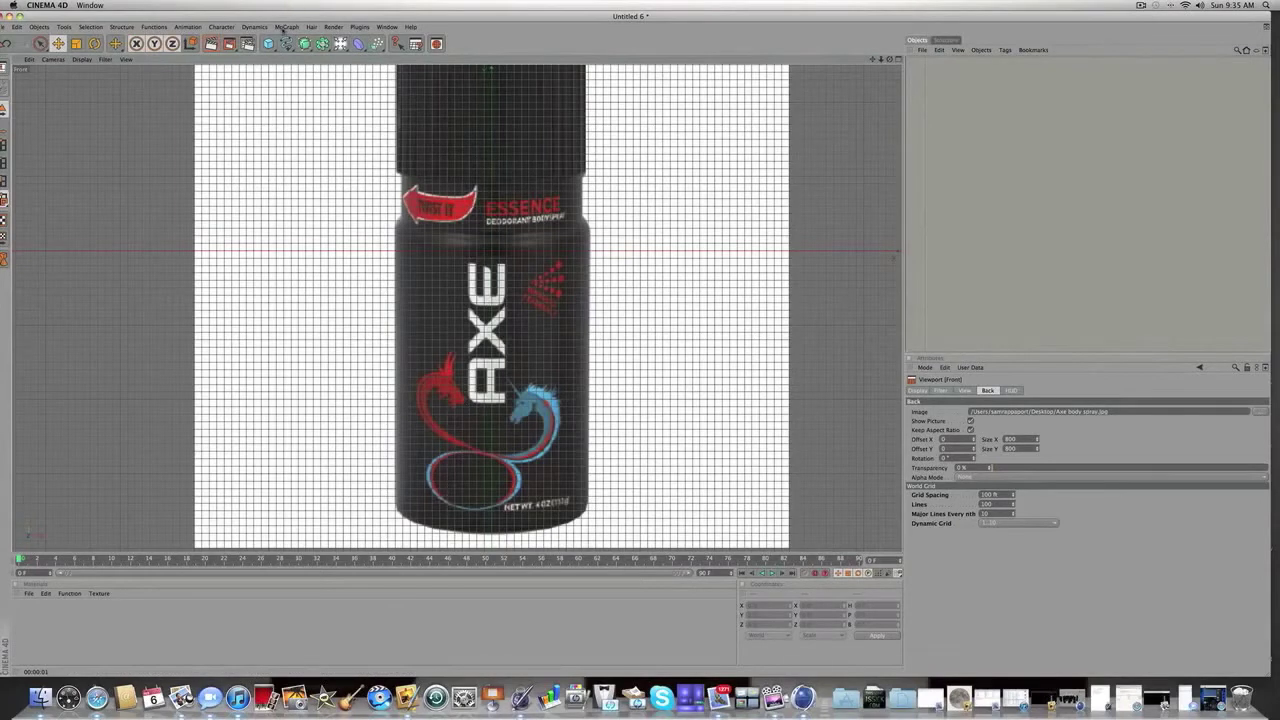
{"action": "left_click_drag", "start_coordinate": [285, 43], "coordinate": [360, 50]}
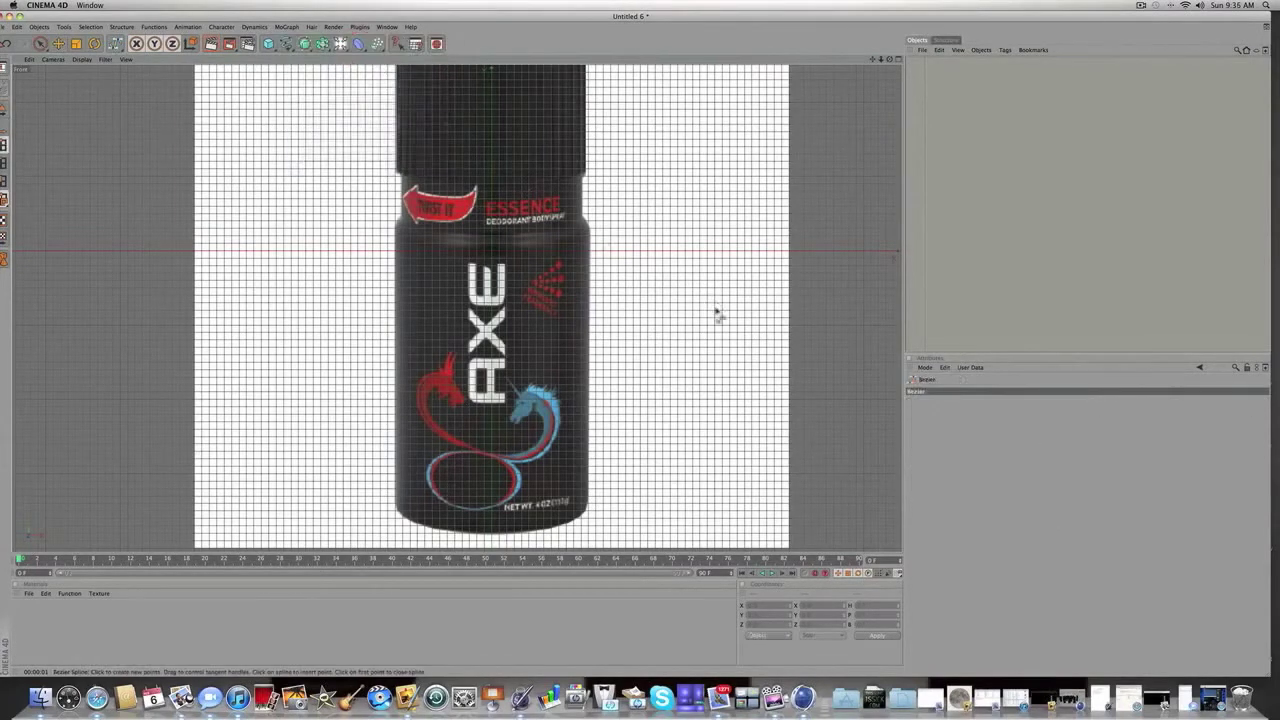
{"action": "scroll", "coordinate": [714, 314], "scroll_direction": "up", "scroll_amount": 1}
{"action": "scroll", "coordinate": [671, 177], "scroll_direction": "up", "scroll_amount": 2}
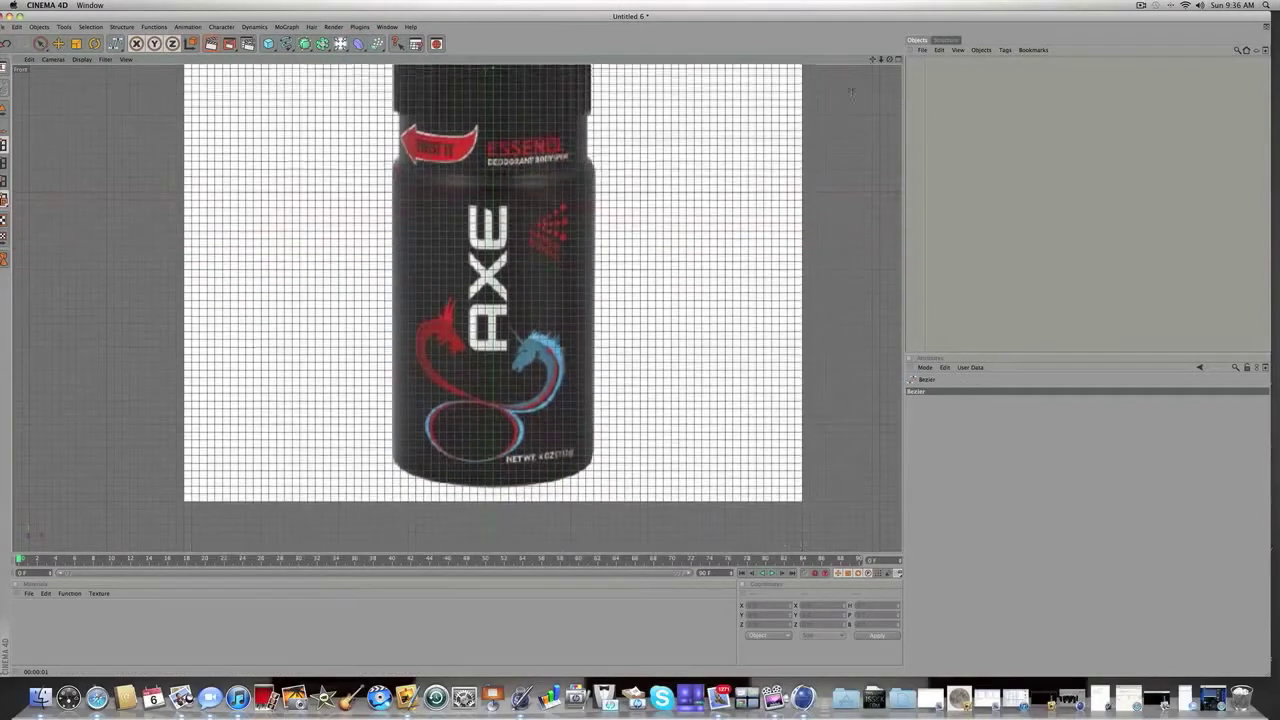
{"action": "scroll", "coordinate": [670, 177], "scroll_direction": "down", "scroll_amount": 1}
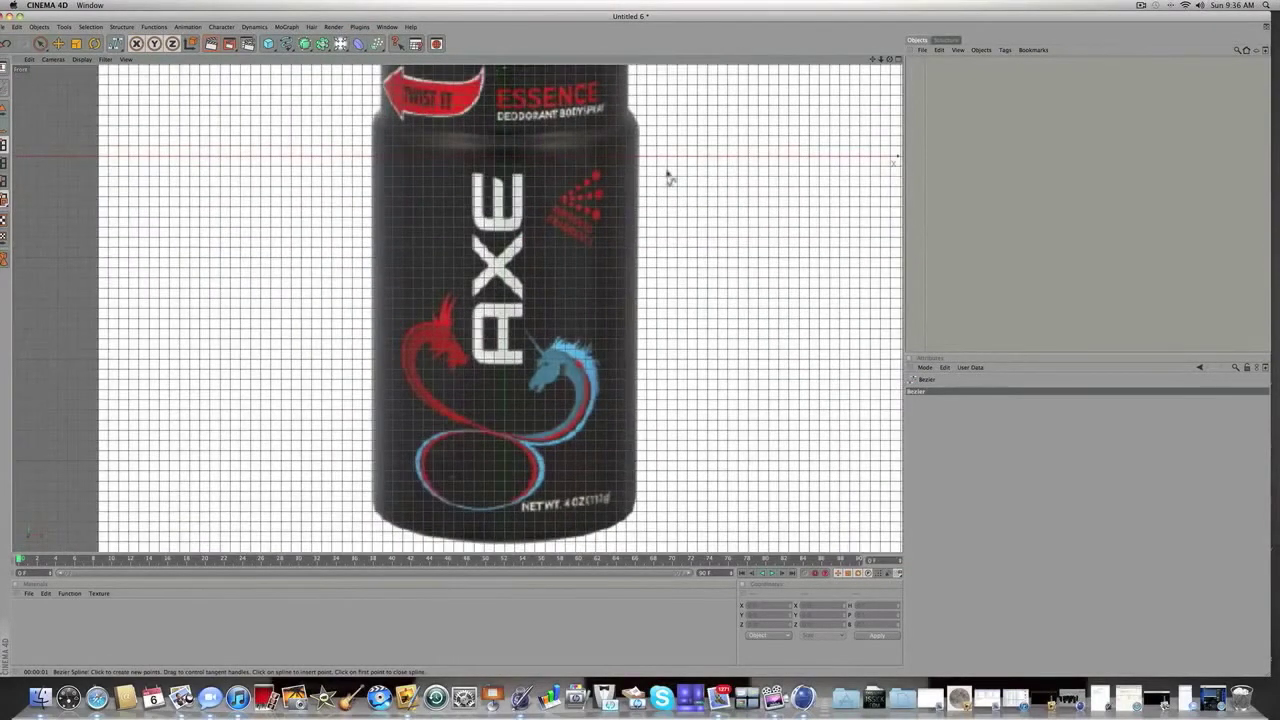
{"action": "scroll", "coordinate": [588, 527], "scroll_direction": "down", "scroll_amount": 1}
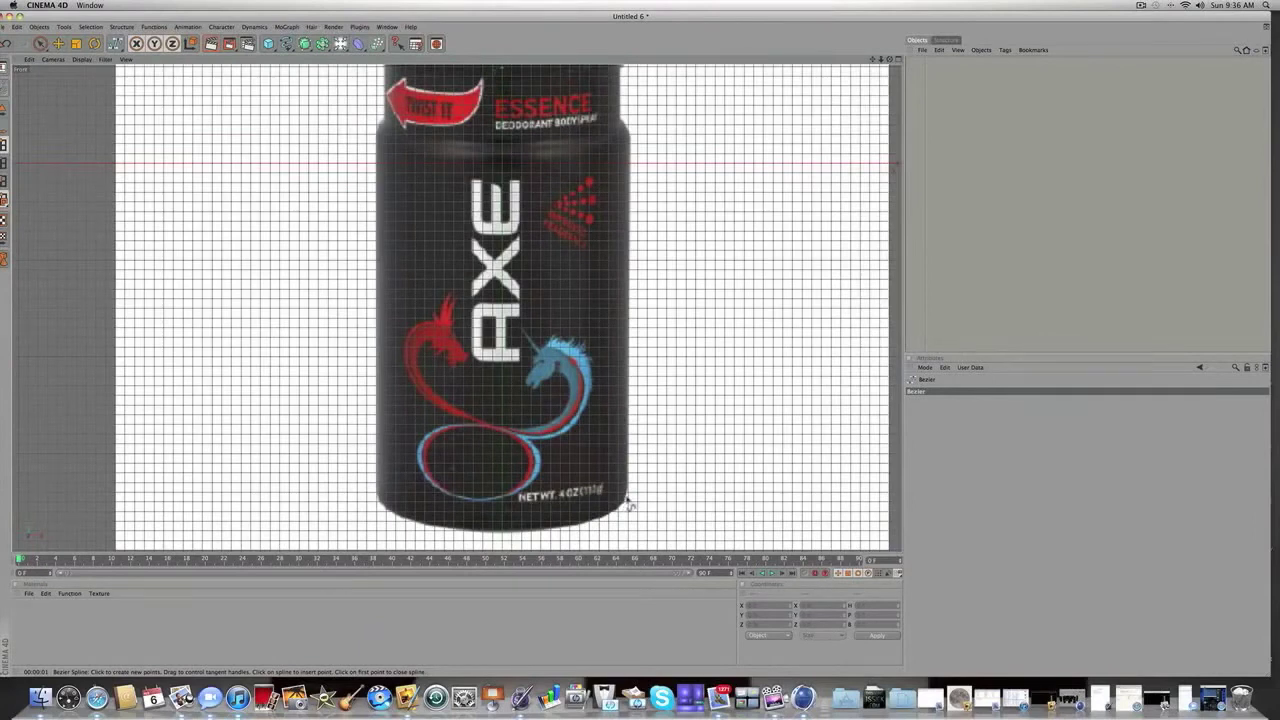
{"action": "left_click_drag", "start_coordinate": [628, 498], "coordinate": [752, 497]}
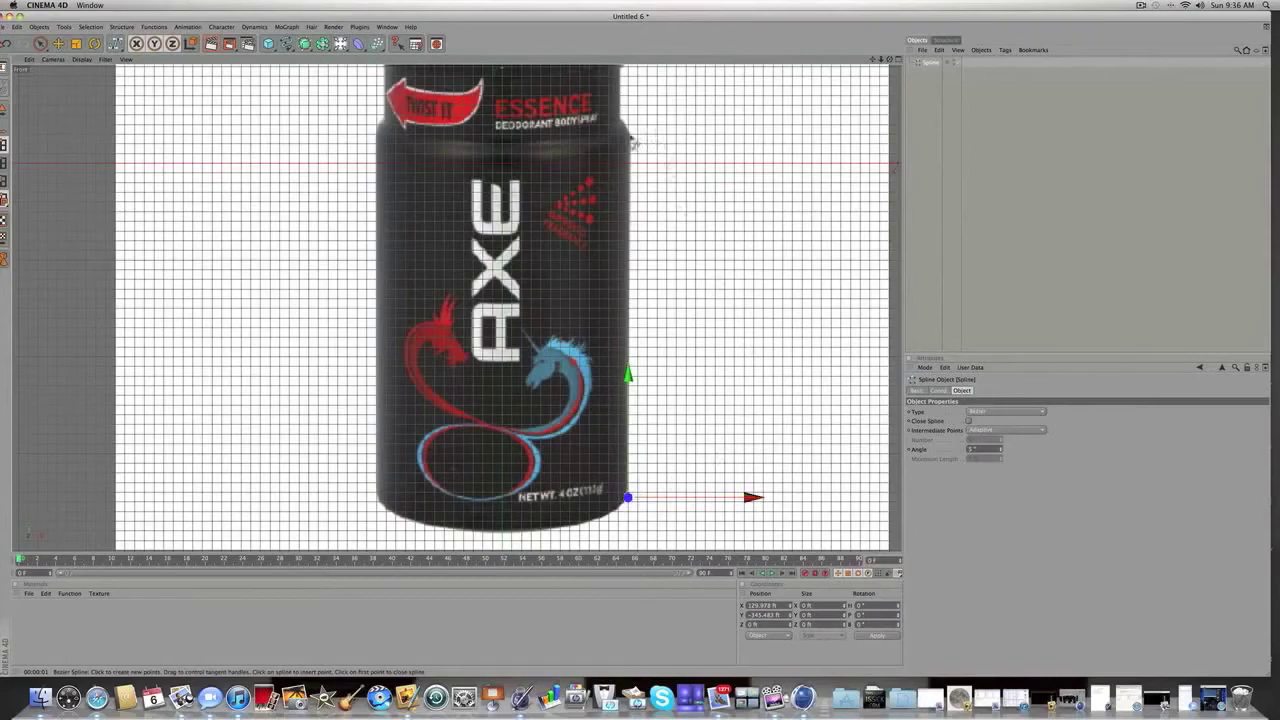
{"action": "left_click_drag", "start_coordinate": [629, 135], "coordinate": [755, 135]}
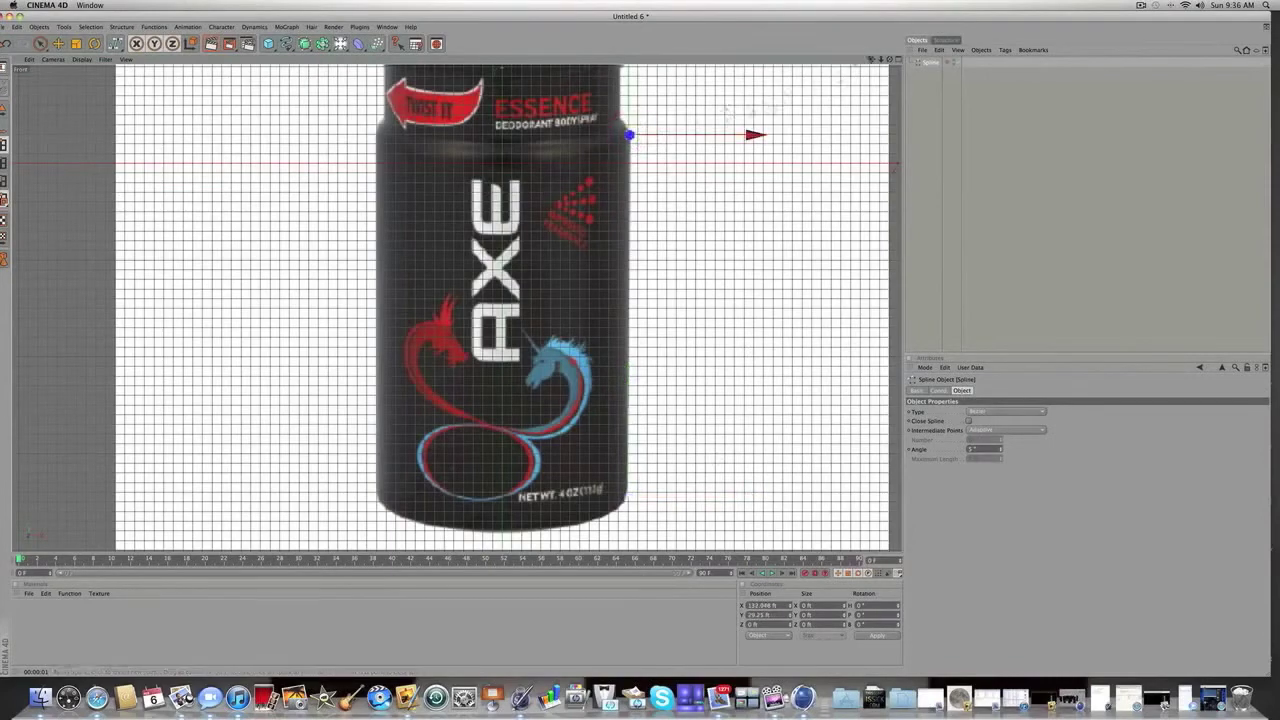
- Extend the spline with points at the base of the can's right neck, about (122, 47) ft, and under the cap, about (122, 109) ft
{"action": "left_click_drag", "start_coordinate": [871, 60], "coordinate": [853, 194]}
{"action": "scroll", "coordinate": [776, 148], "scroll_direction": "up", "scroll_amount": 1}
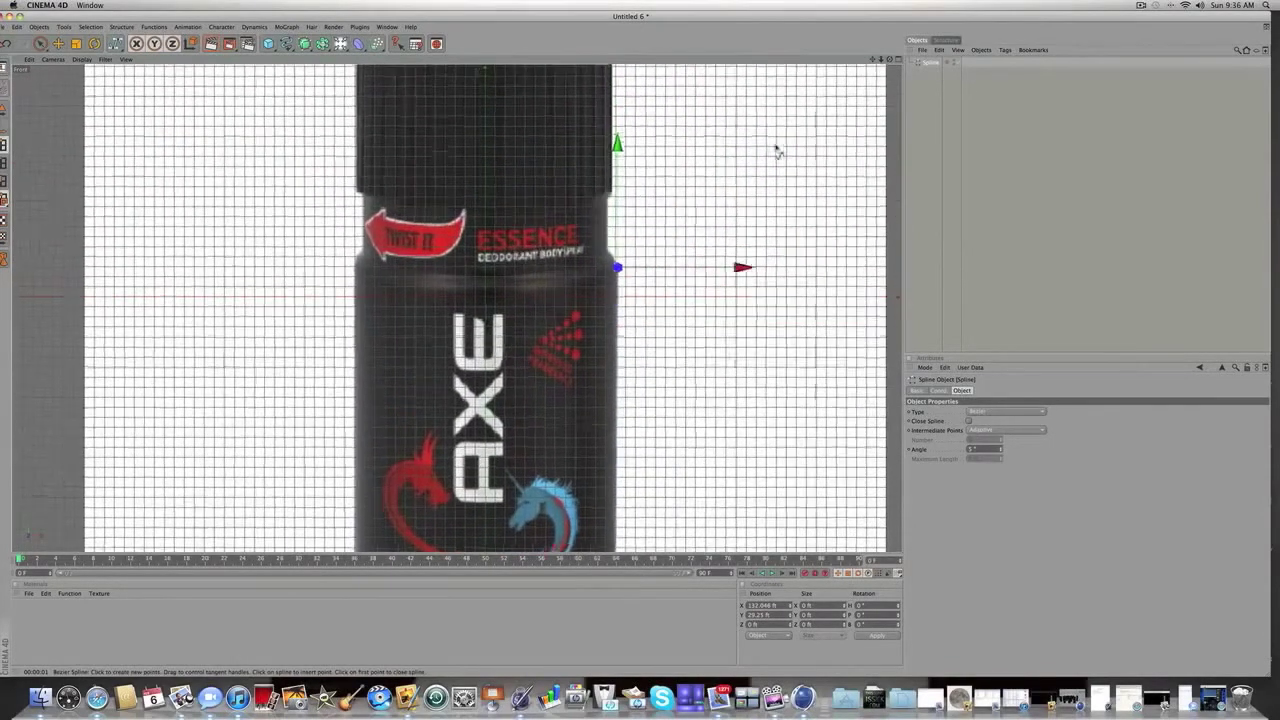
{"action": "scroll", "coordinate": [776, 150], "scroll_direction": "up", "scroll_amount": 3}
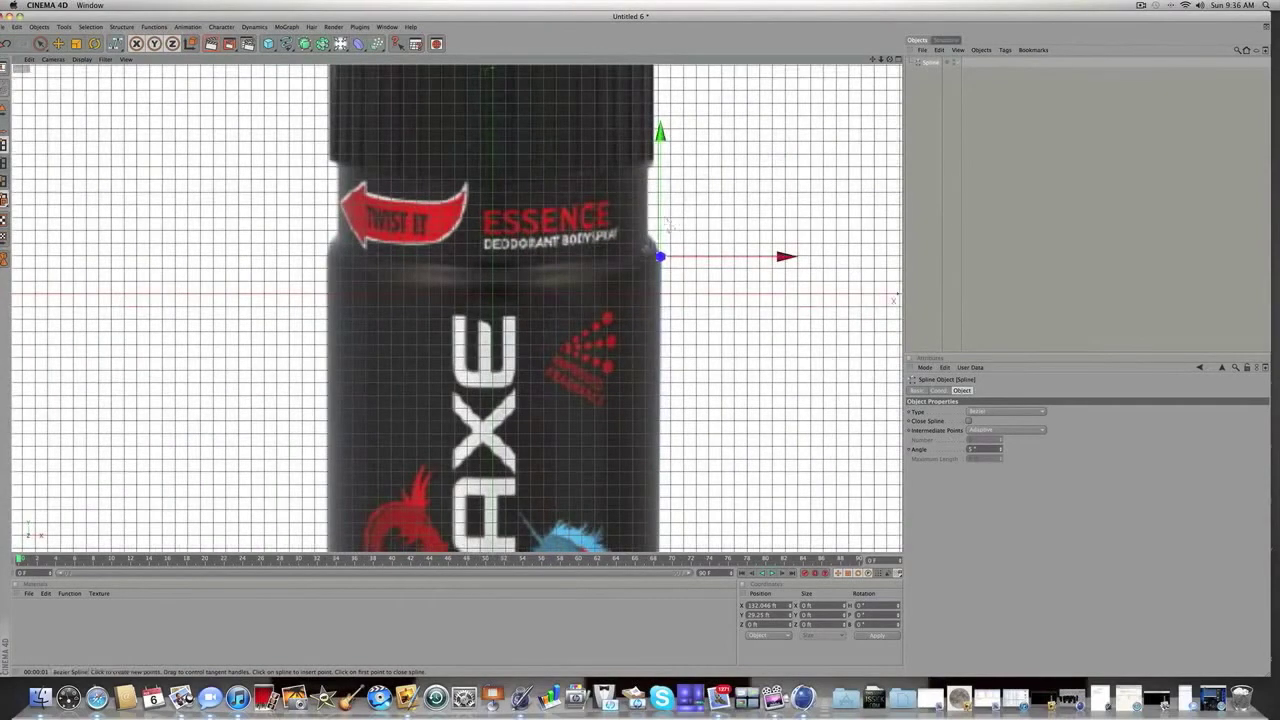
{"action": "left_click_drag", "start_coordinate": [660, 257], "coordinate": [647, 234]}
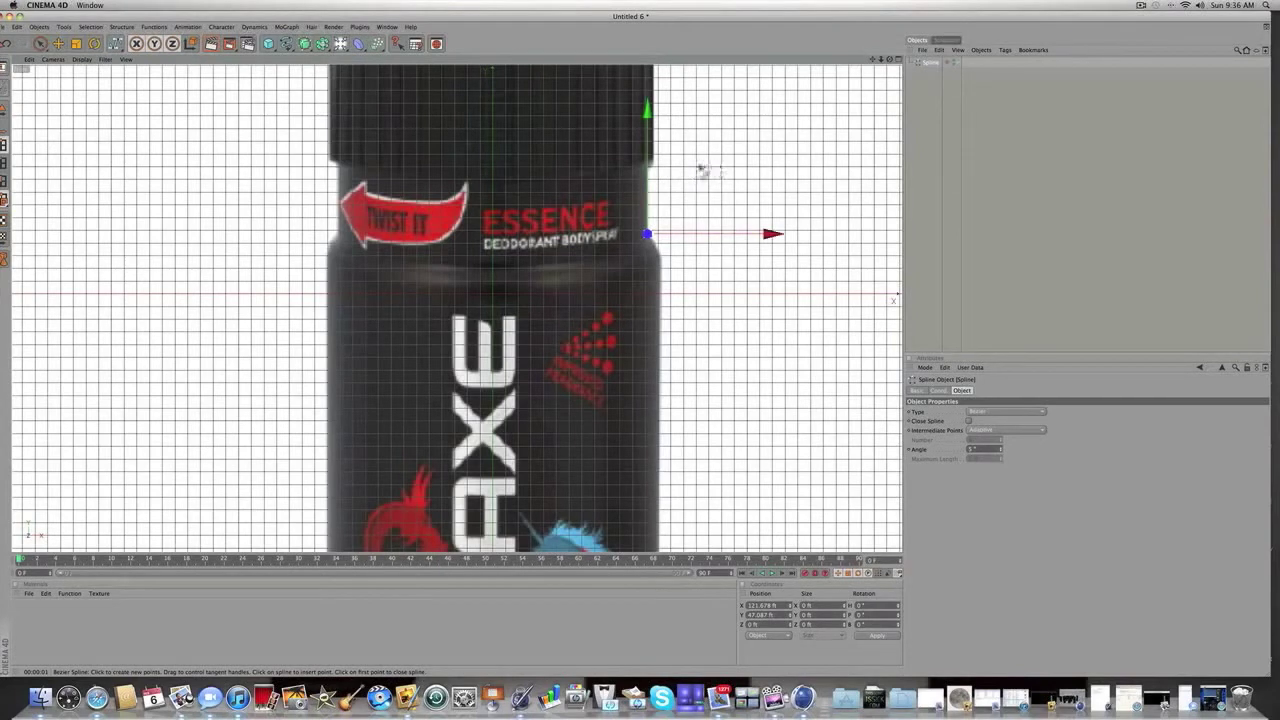
{"action": "left_click", "coordinate": [699, 166]}
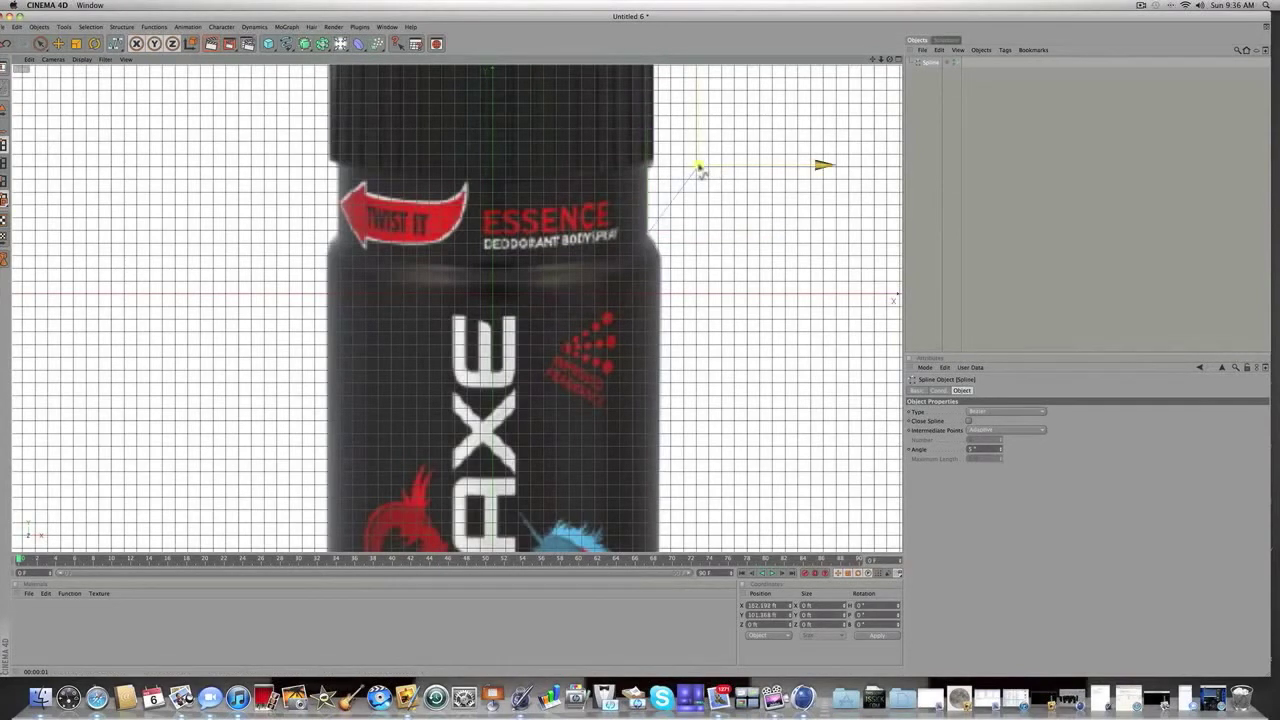
{"action": "left_click_drag", "start_coordinate": [702, 172], "coordinate": [646, 155]}
- Add a spline point across the can under the cap's left edge and adjust it to about (-121, 109) ft
{"action": "left_click", "coordinate": [337, 155]}
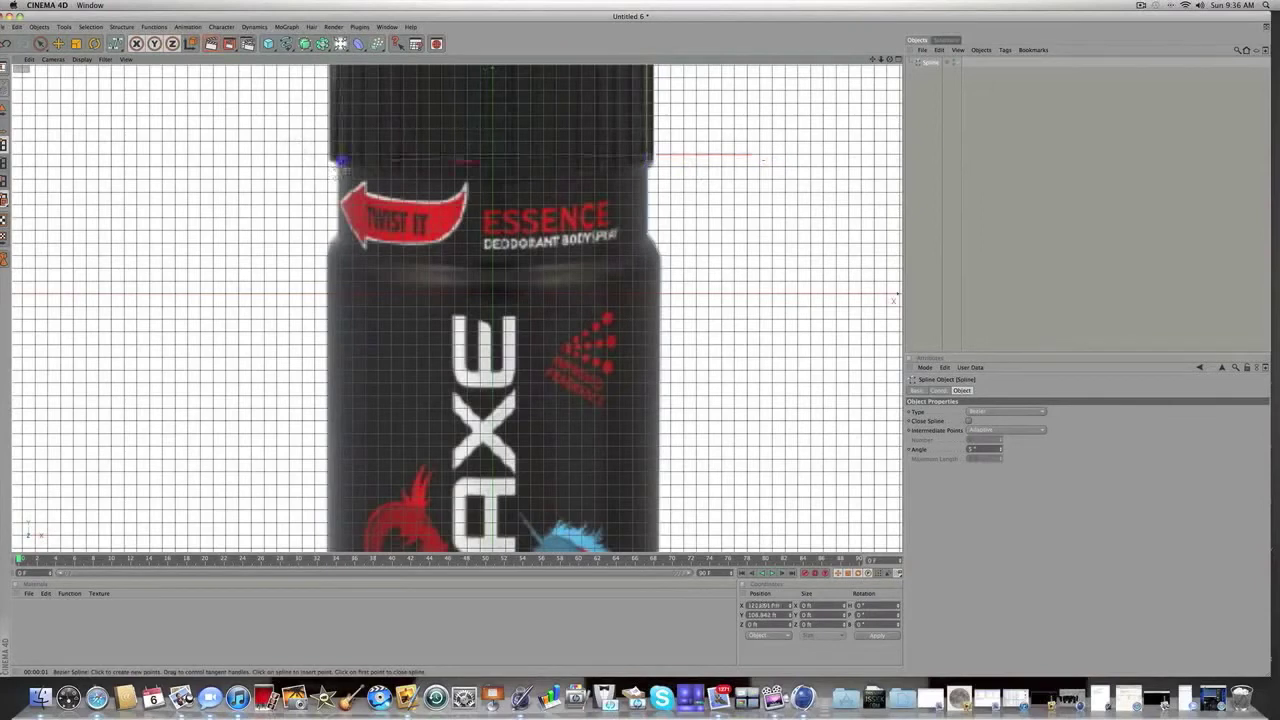
{"action": "scroll", "coordinate": [456, 310], "scroll_direction": "up", "scroll_amount": 2}
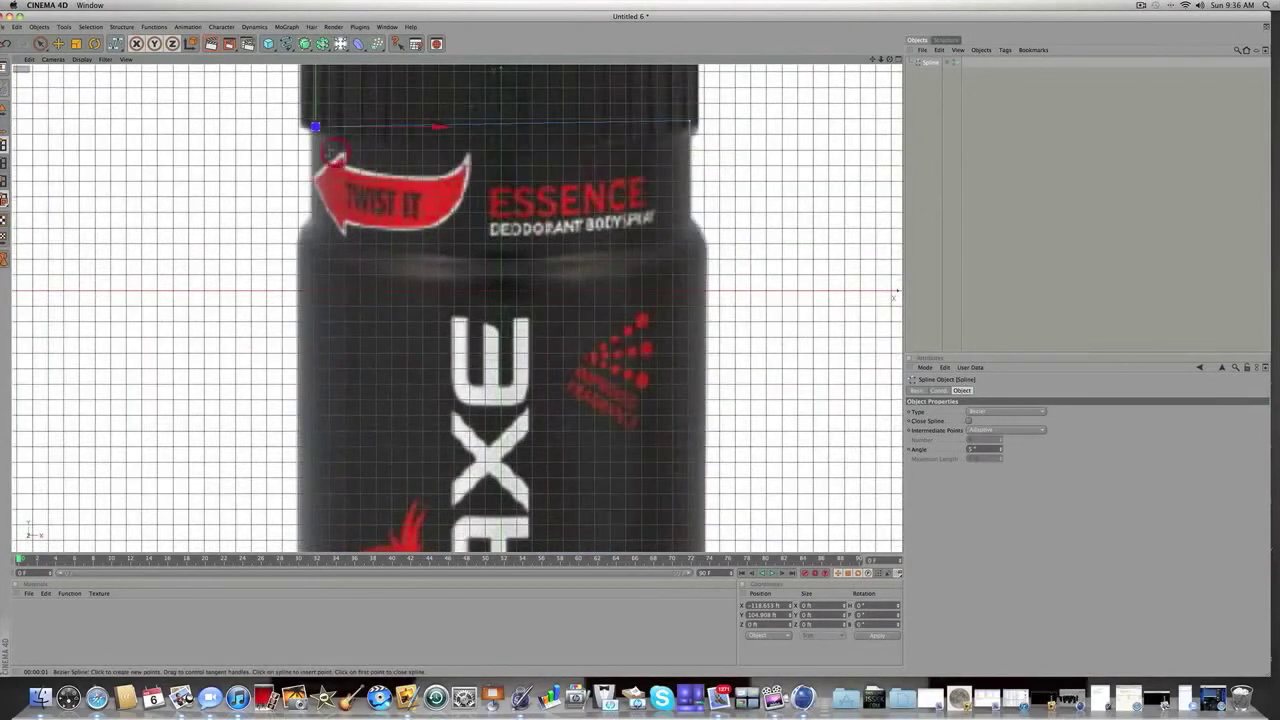
{"action": "left_click_drag", "start_coordinate": [315, 127], "coordinate": [312, 121]}
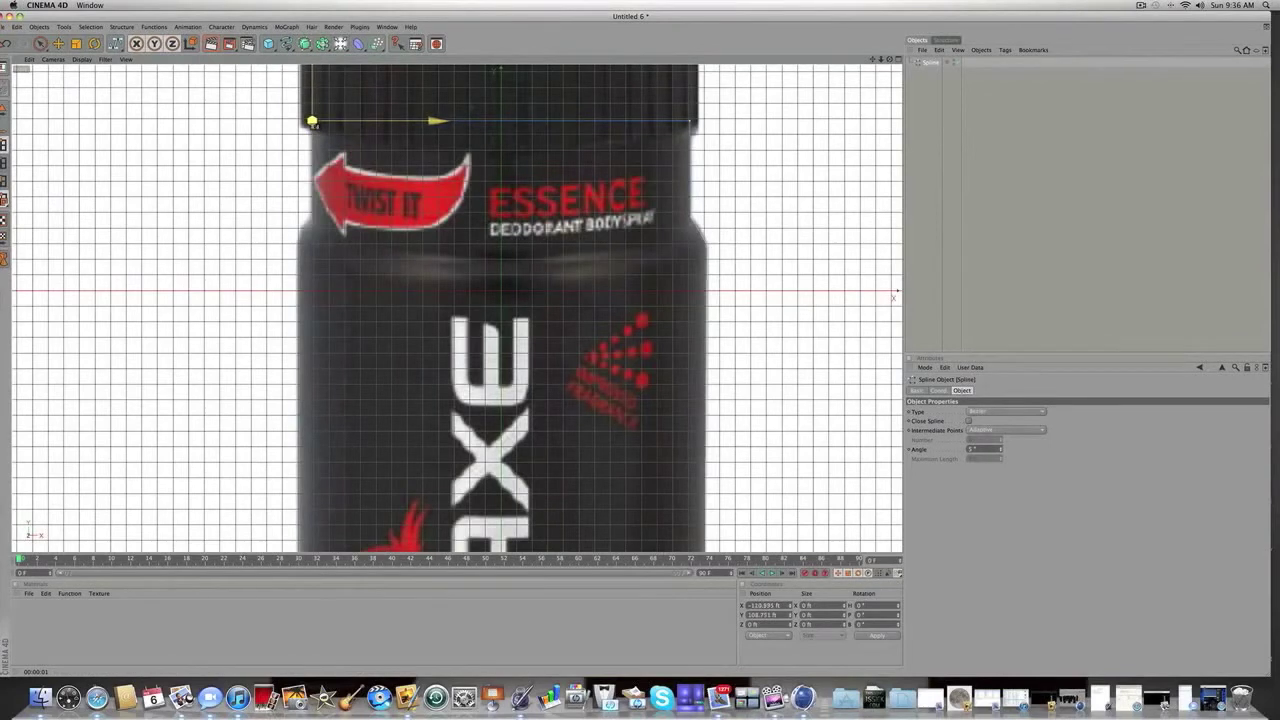
{"action": "key", "text": "space"}
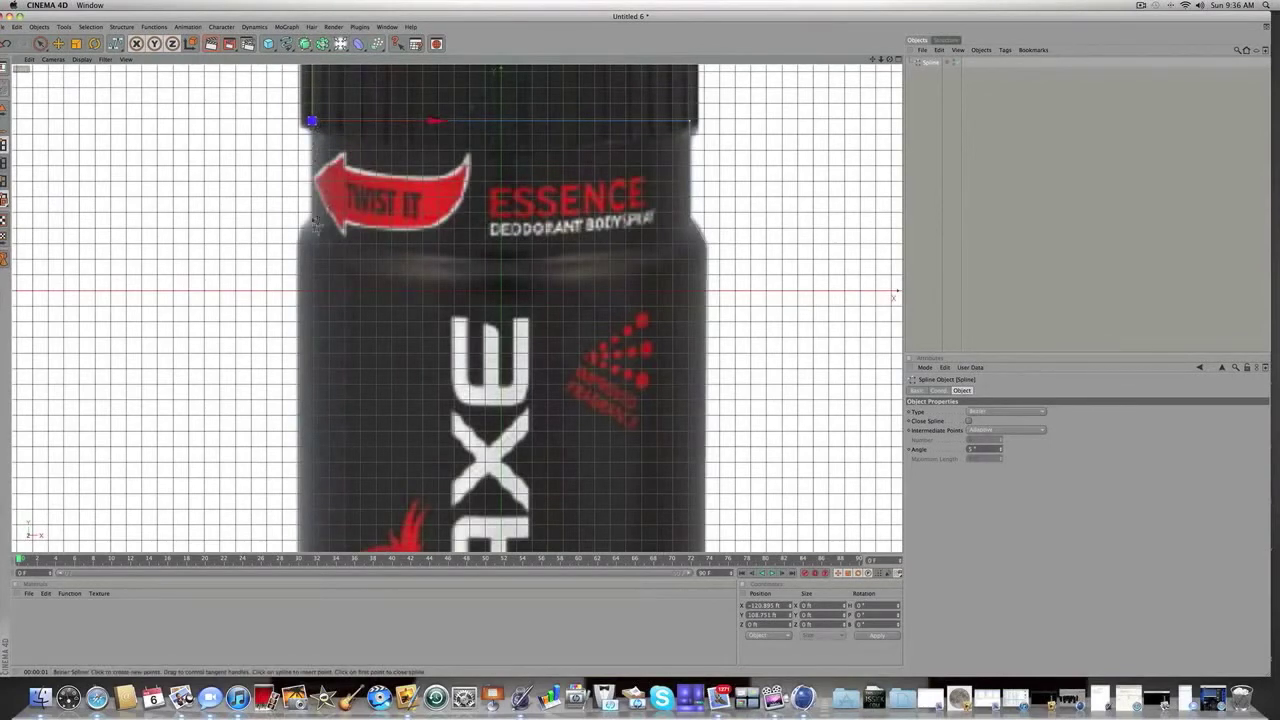
- Continue the spline down the can's left side with points at the neck base, the shoulder and the lower-left corner
{"action": "left_click", "coordinate": [313, 218]}
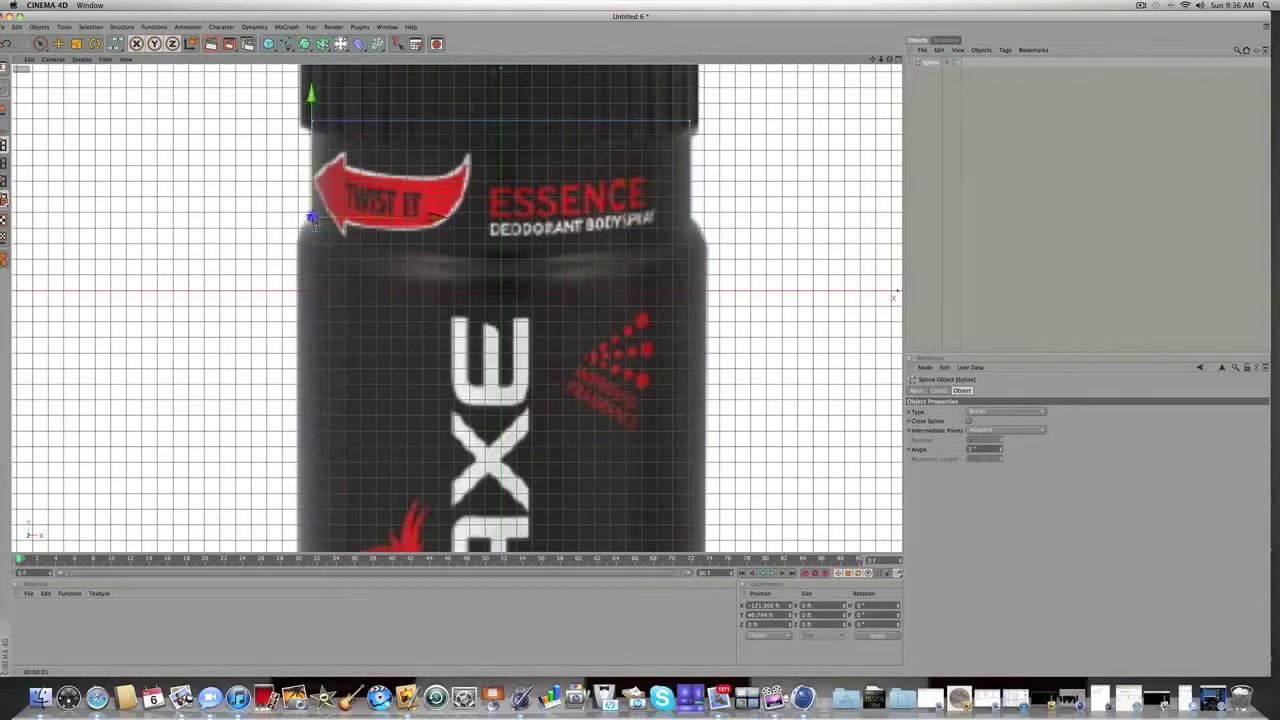
{"action": "left_click_drag", "start_coordinate": [299, 246], "coordinate": [430, 241]}
{"action": "left_click_drag", "start_coordinate": [297, 246], "coordinate": [298, 247]}
{"action": "left_click_drag", "start_coordinate": [872, 60], "coordinate": [857, 33]}
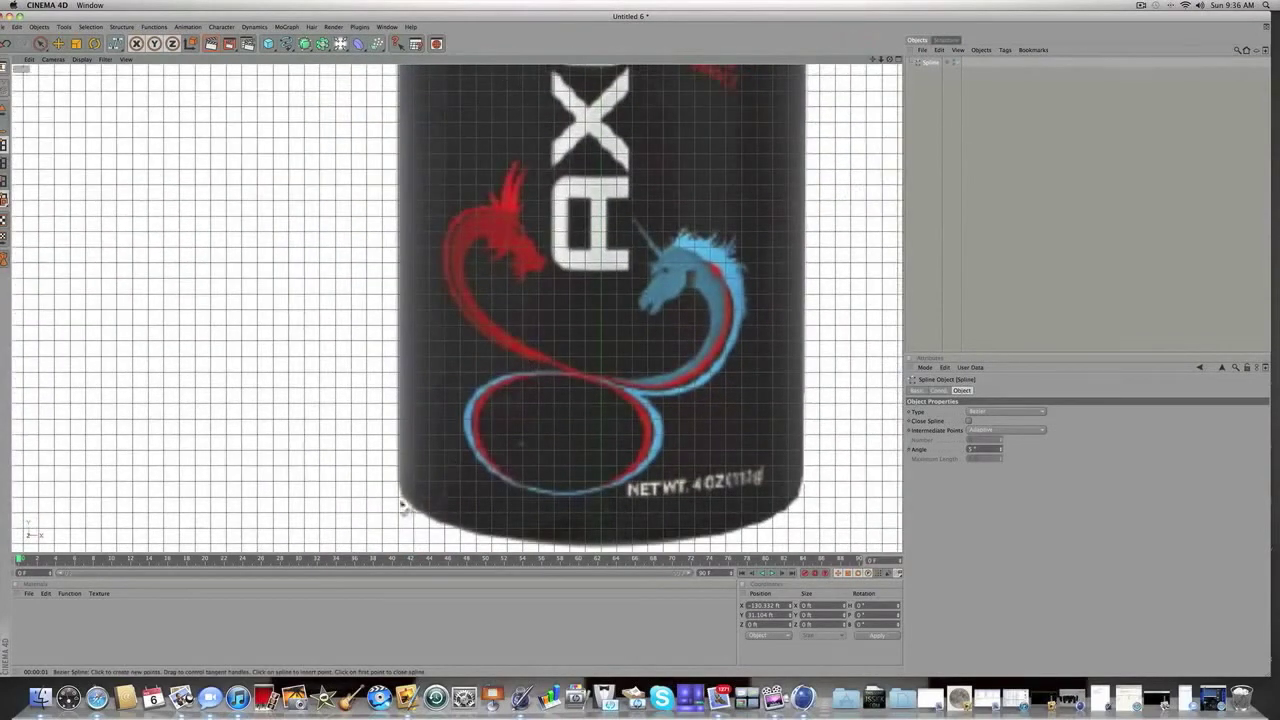
{"action": "left_click", "coordinate": [400, 497]}
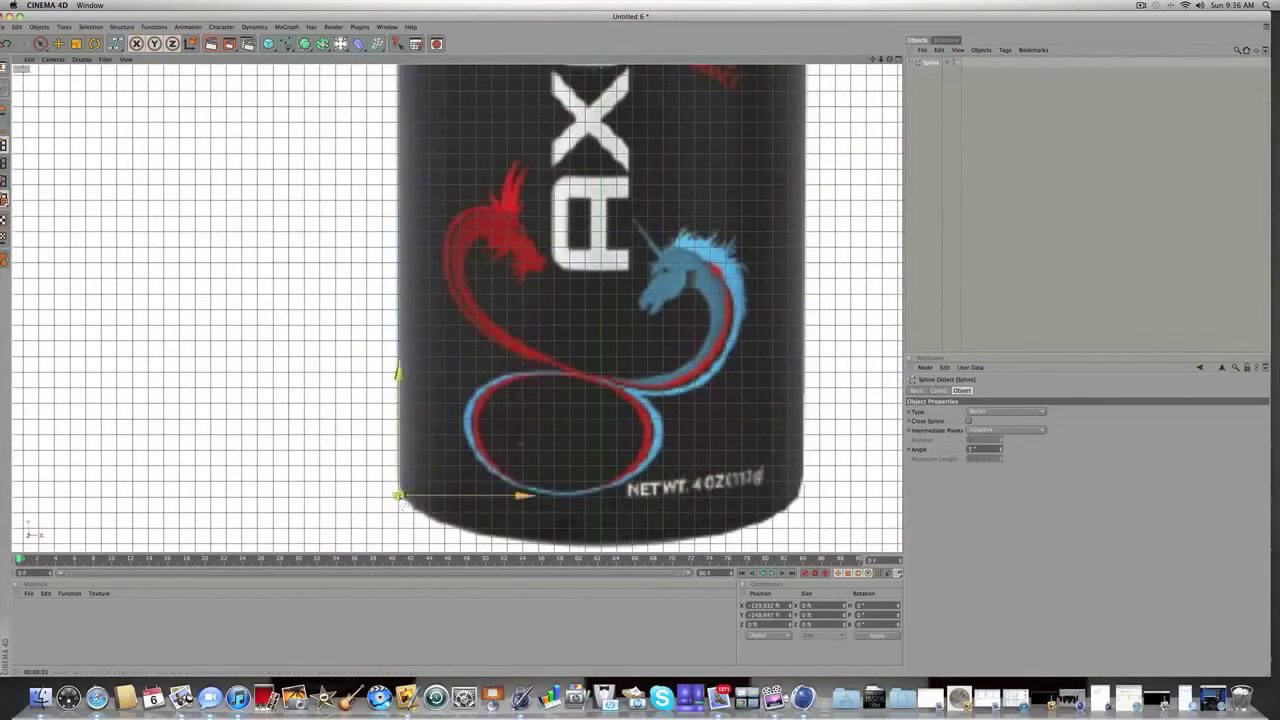
- Adjust the lower-left corner point to about (-129, -346) ft and close the spline at its lower-right starting point
{"action": "left_click_drag", "start_coordinate": [399, 496], "coordinate": [400, 492]}
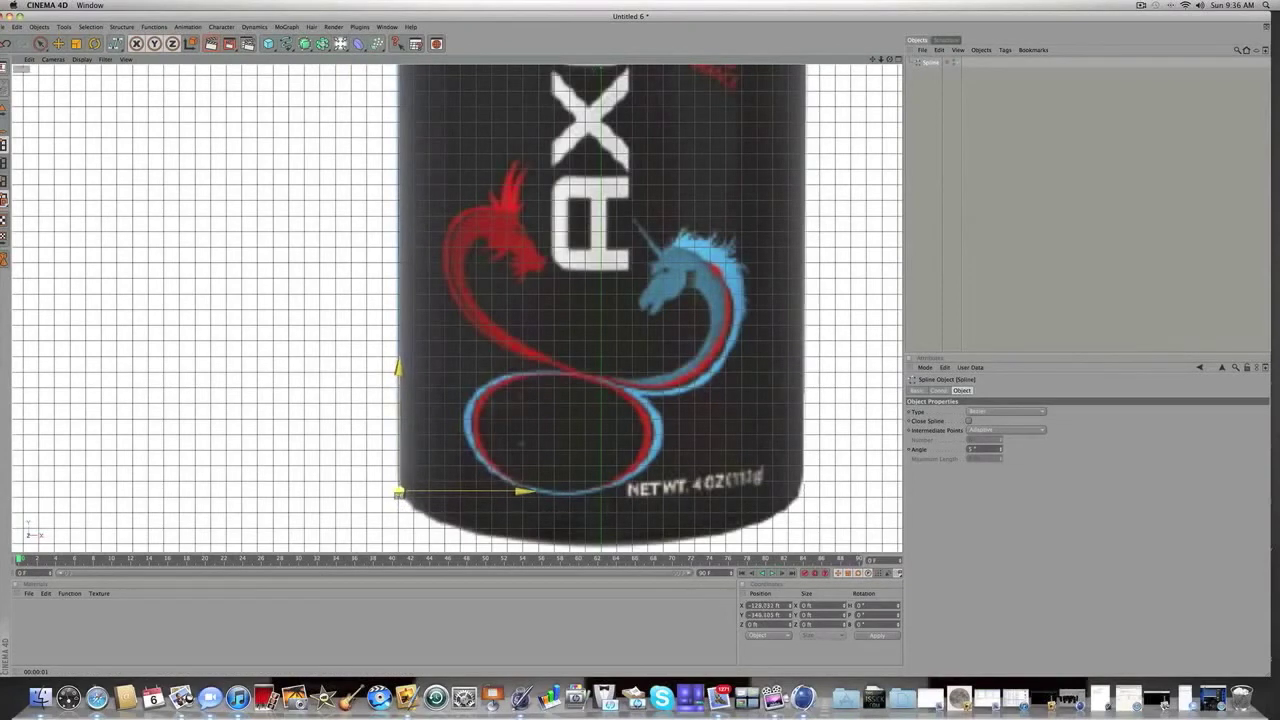
{"action": "left_click", "coordinate": [803, 491]}
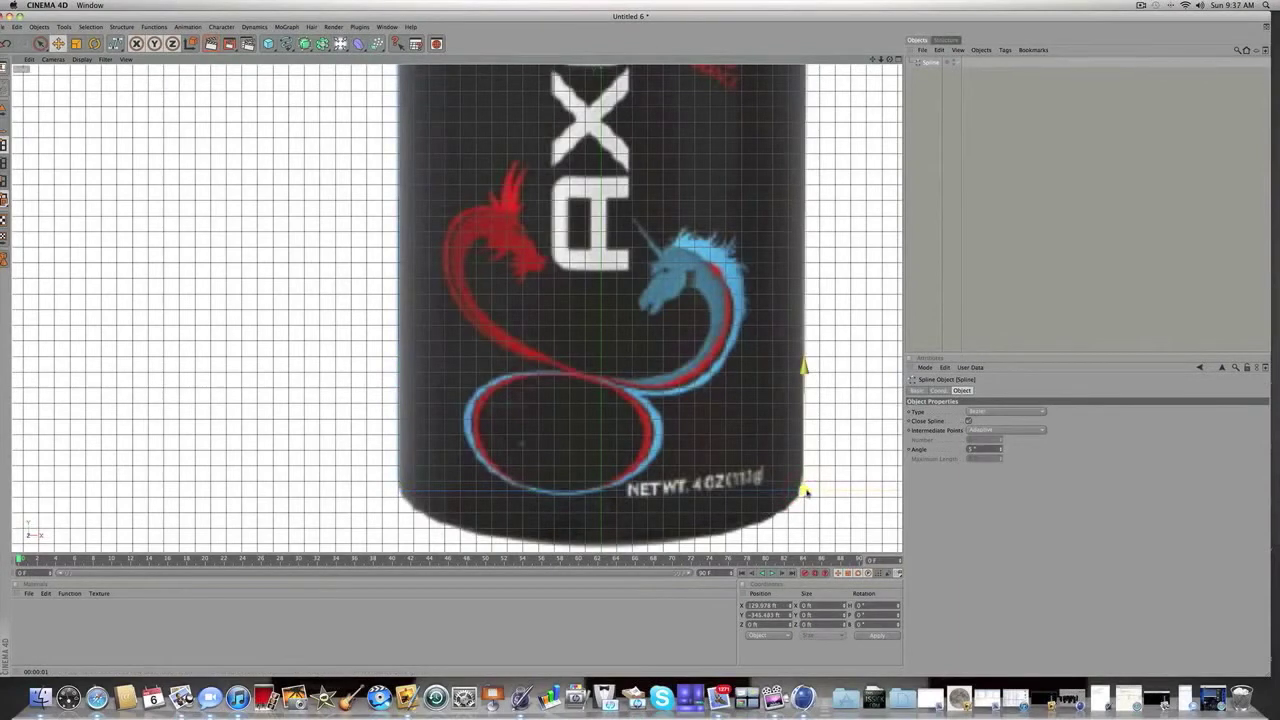
{"action": "left_click", "coordinate": [897, 59]}
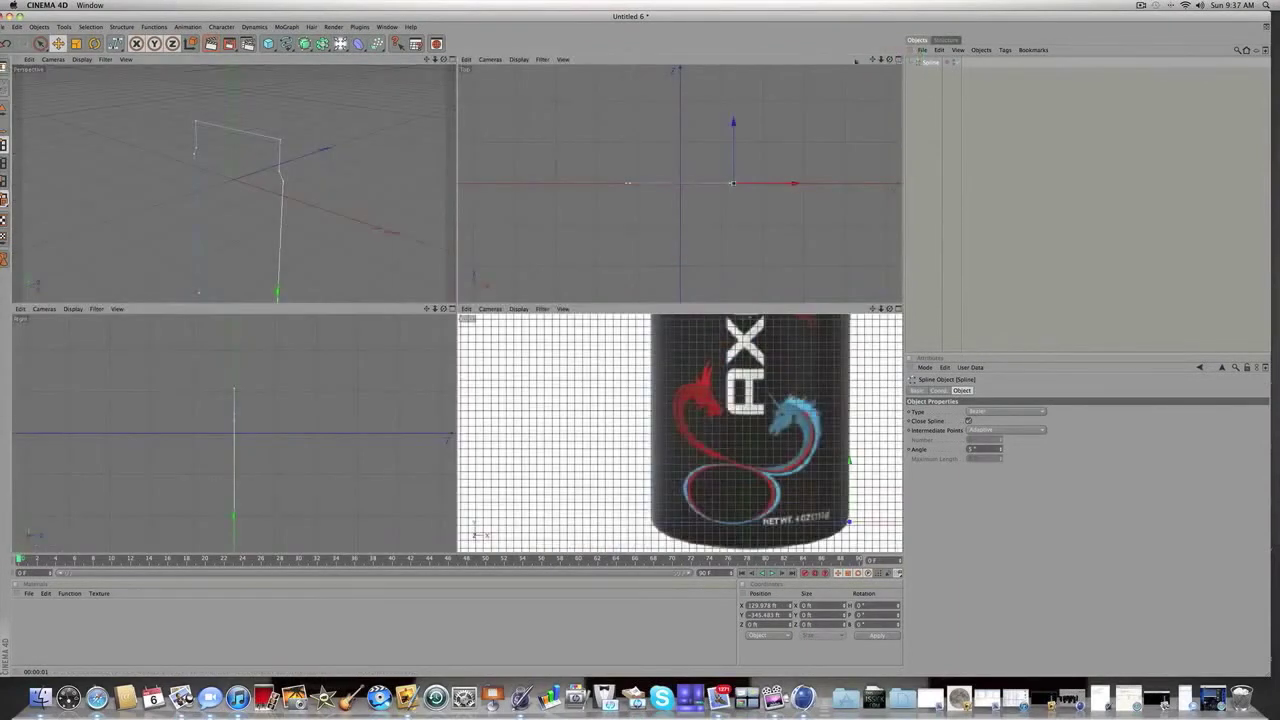
{"action": "left_click", "coordinate": [450, 59]}
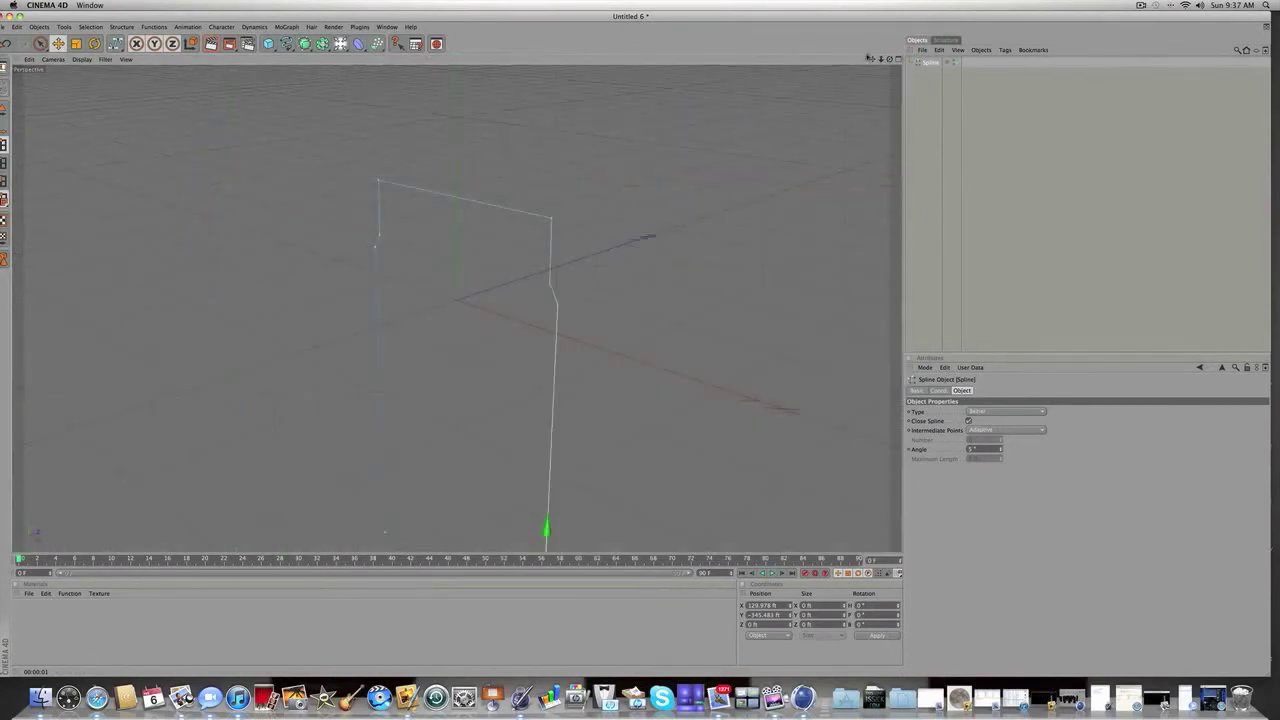
{"action": "left_click", "coordinate": [1012, 165]}
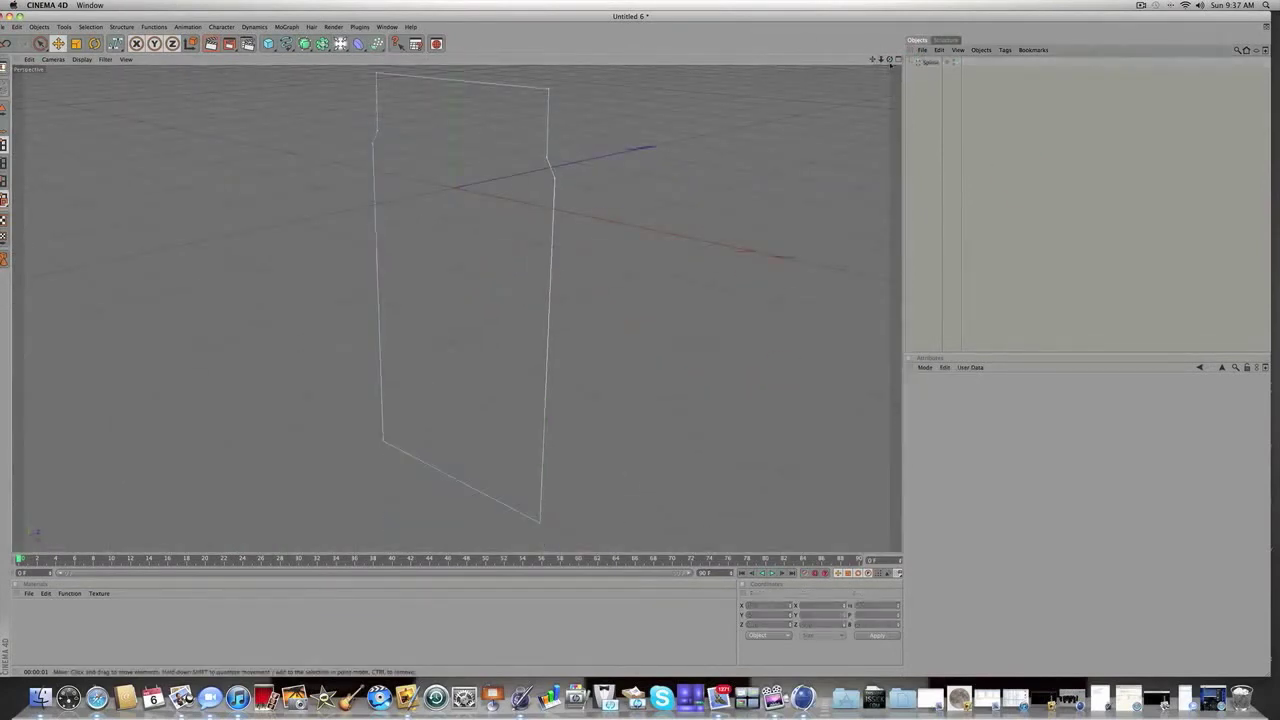
- Add a Lathe NURBS object and make the can outline spline its child to revolve it into a solid can
{"action": "left_click_drag", "start_coordinate": [889, 59], "coordinate": [937, 58]}
{"action": "scroll", "coordinate": [768, 157], "scroll_direction": "down", "scroll_amount": 2}
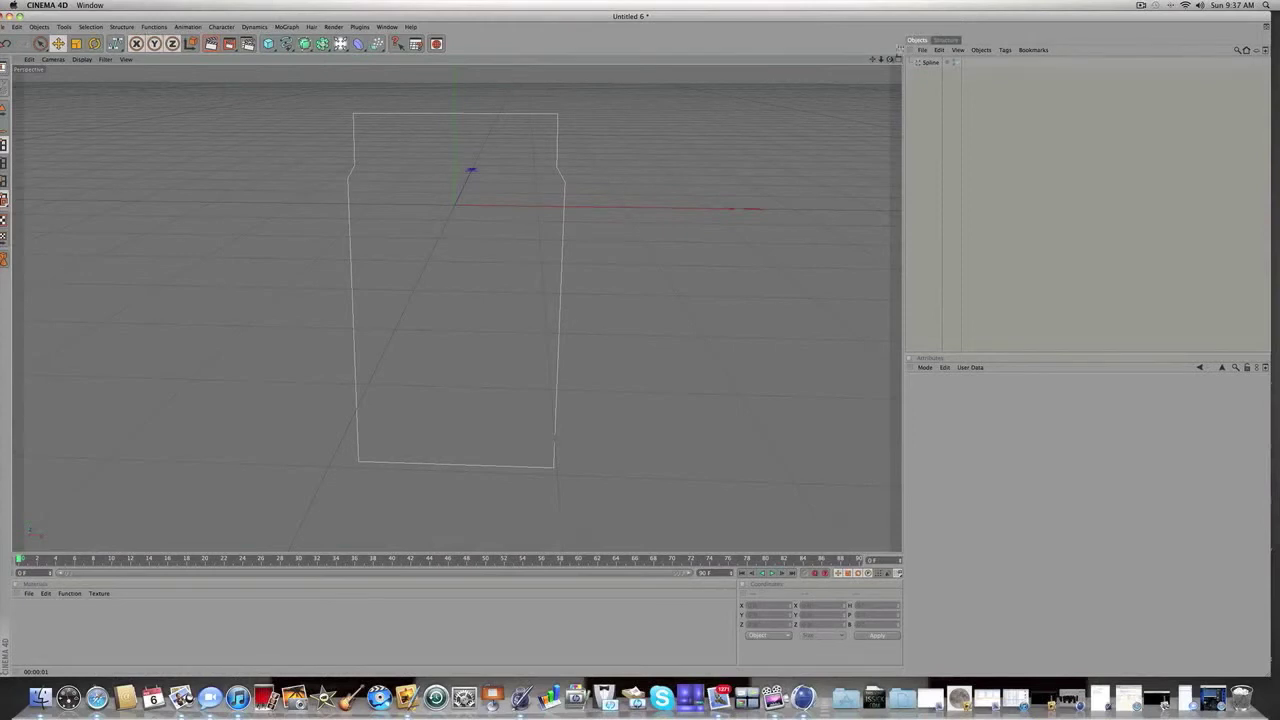
{"action": "mouse_move", "coordinate": [890, 59]}
{"action": "left_mouse_down"}
{"action": "mouse_move", "coordinate": [790, 120]}
{"action": "mouse_move", "coordinate": [740, 85]}
{"action": "mouse_move", "coordinate": [880, 72]}
{"action": "left_mouse_up"}
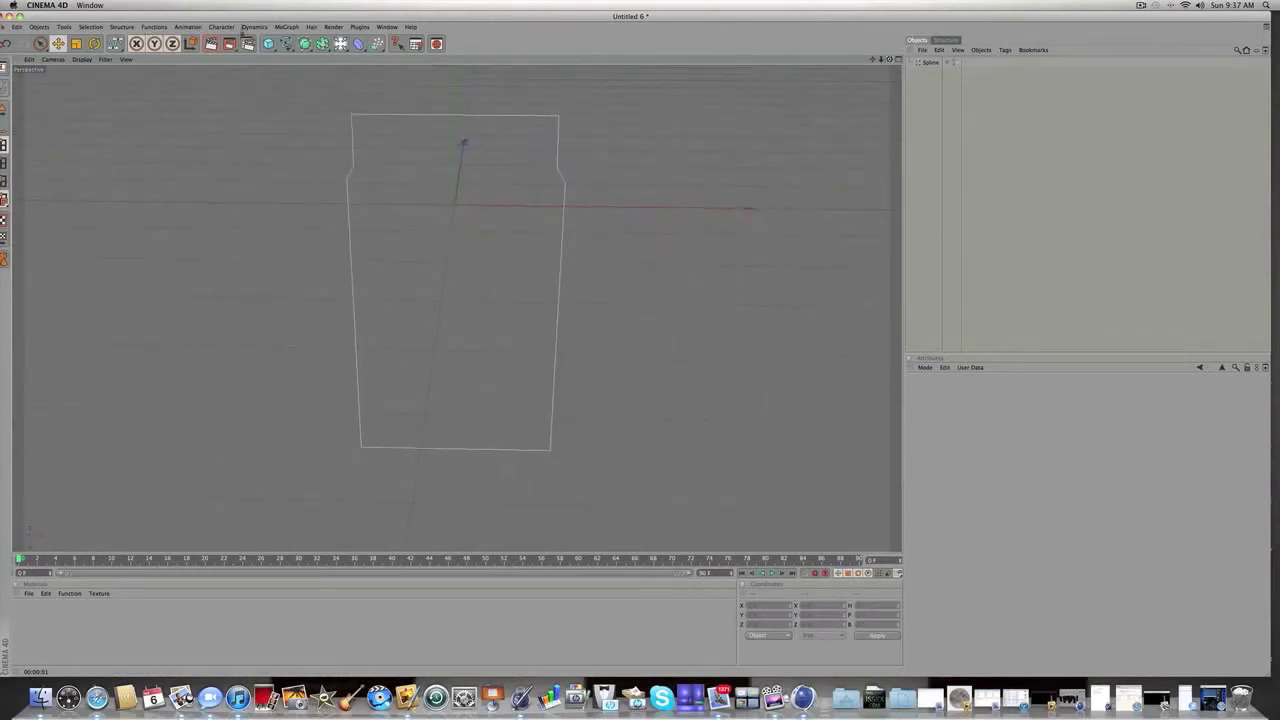
{"action": "left_click", "coordinate": [304, 44]}
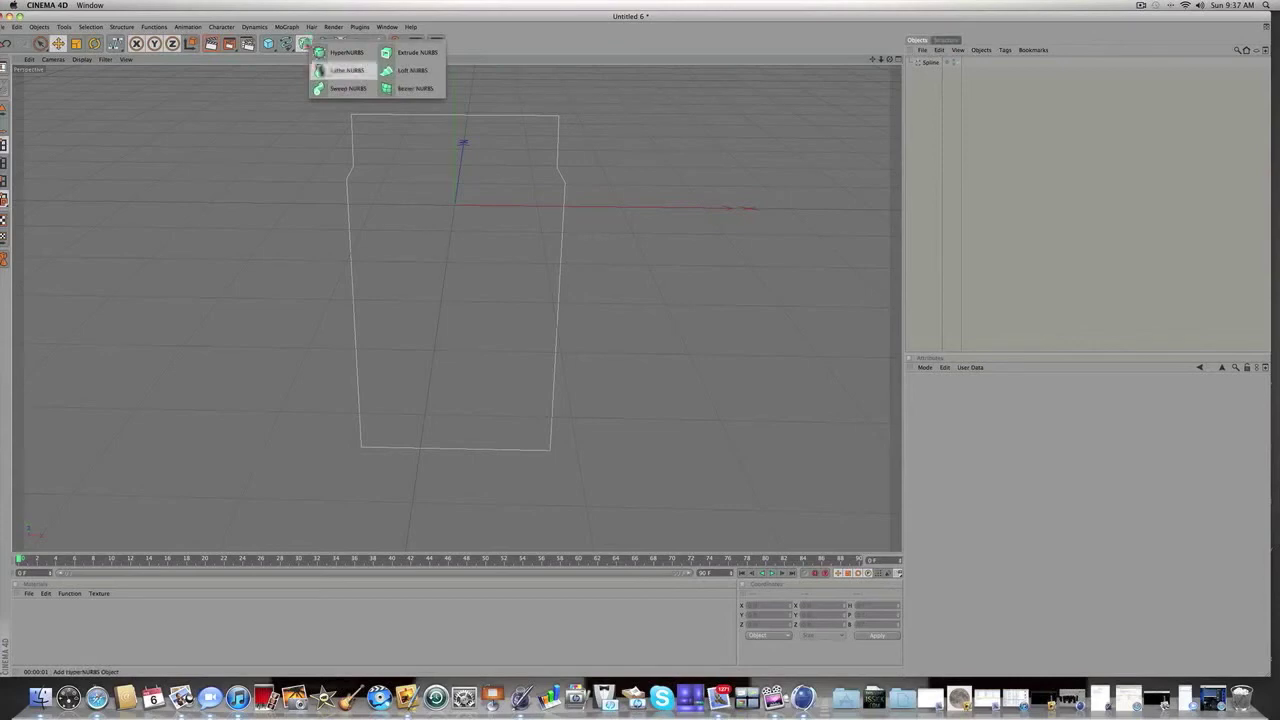
{"action": "left_click", "coordinate": [321, 71]}
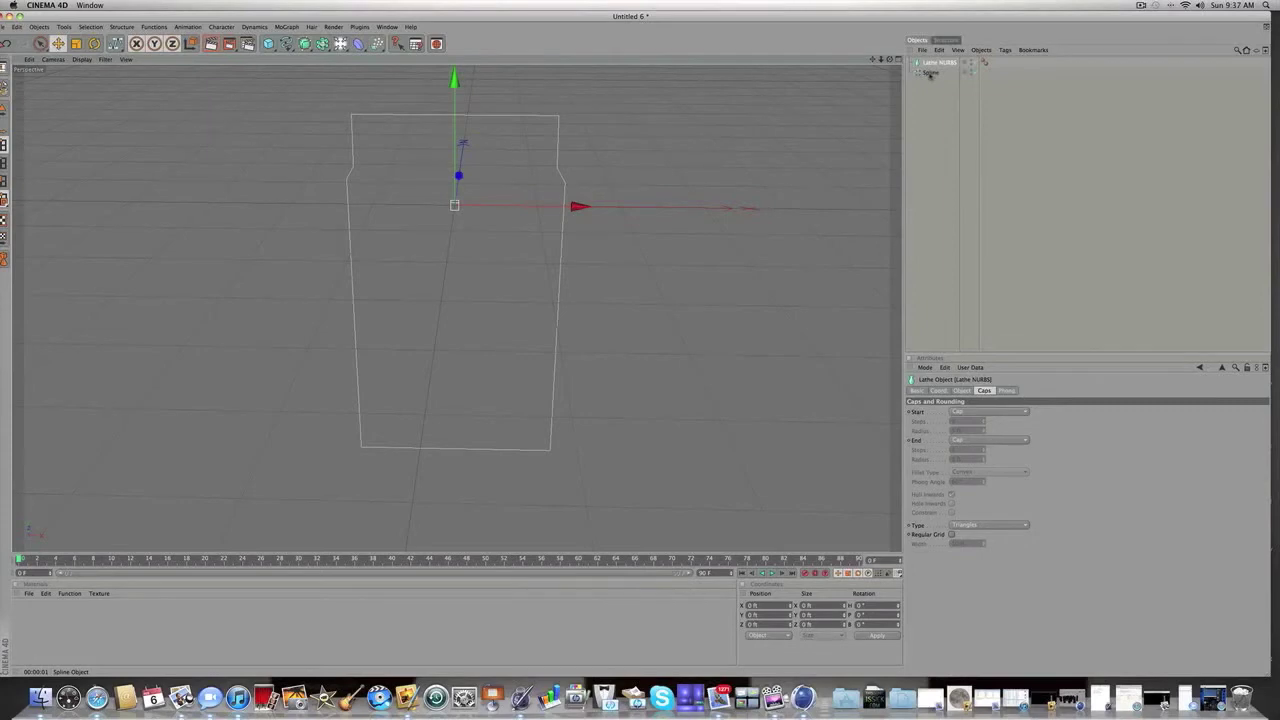
{"action": "left_click_drag", "start_coordinate": [928, 76], "coordinate": [937, 63]}
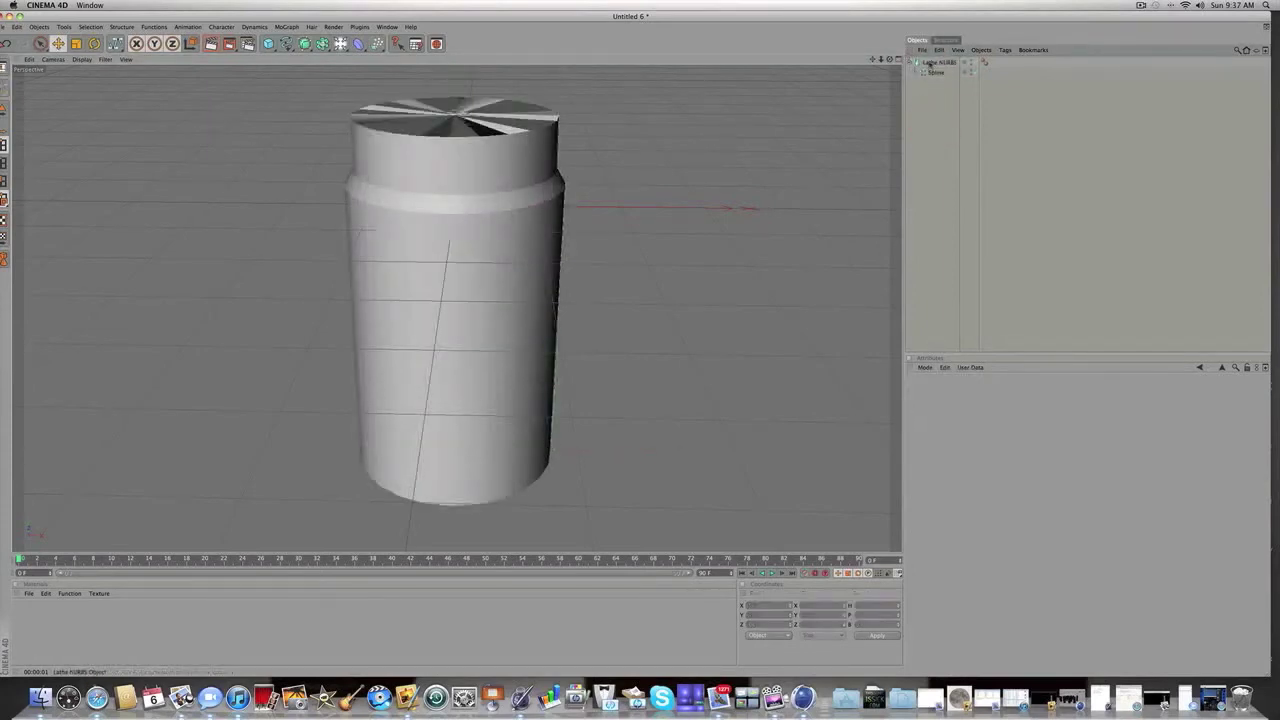
{"action": "left_click", "coordinate": [935, 62]}
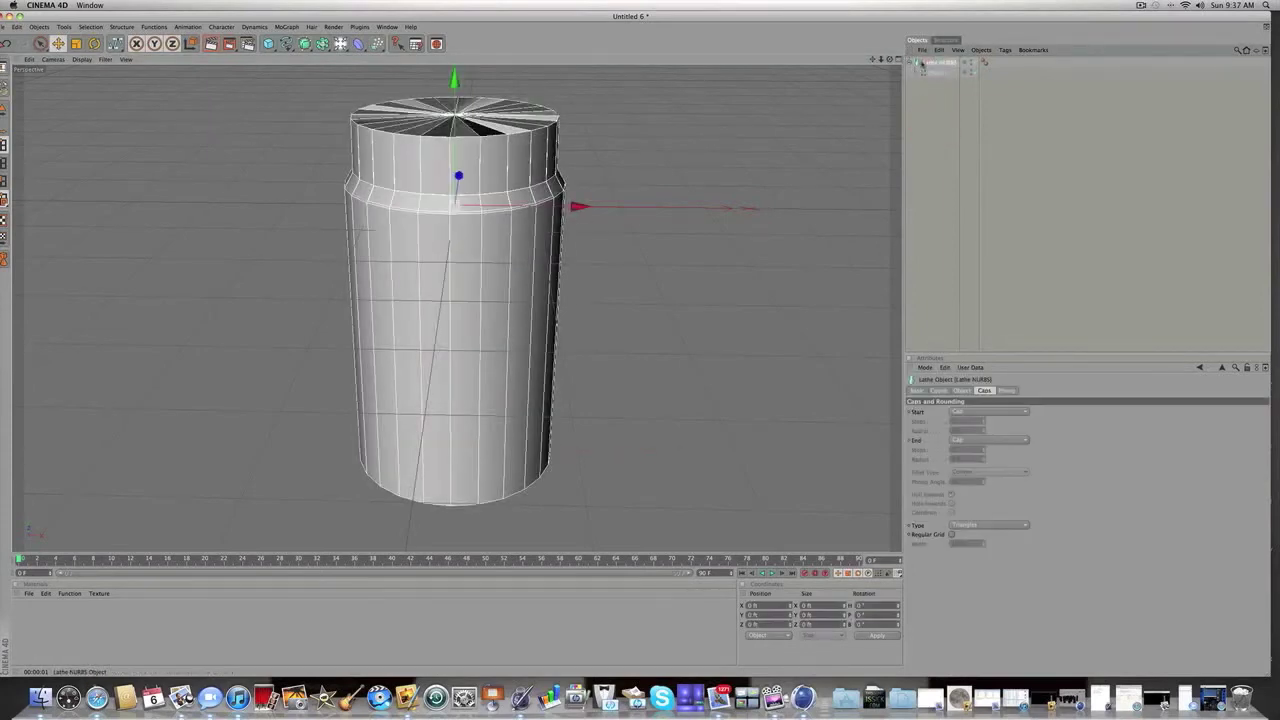
{"action": "left_click", "coordinate": [931, 120]}
- Add a cylinder primitive to the scene for the can's cap
{"action": "mouse_move", "coordinate": [890, 60]}
{"action": "left_mouse_down"}
{"action": "mouse_move", "coordinate": [888, 130]}
{"action": "mouse_move", "coordinate": [850, 145]}
{"action": "mouse_move", "coordinate": [825, 88]}
{"action": "mouse_move", "coordinate": [880, 14]}
{"action": "mouse_move", "coordinate": [889, 60]}
{"action": "mouse_move", "coordinate": [883, 22]}
{"action": "mouse_move", "coordinate": [870, 35]}
{"action": "mouse_move", "coordinate": [889, 70]}
{"action": "left_mouse_up"}
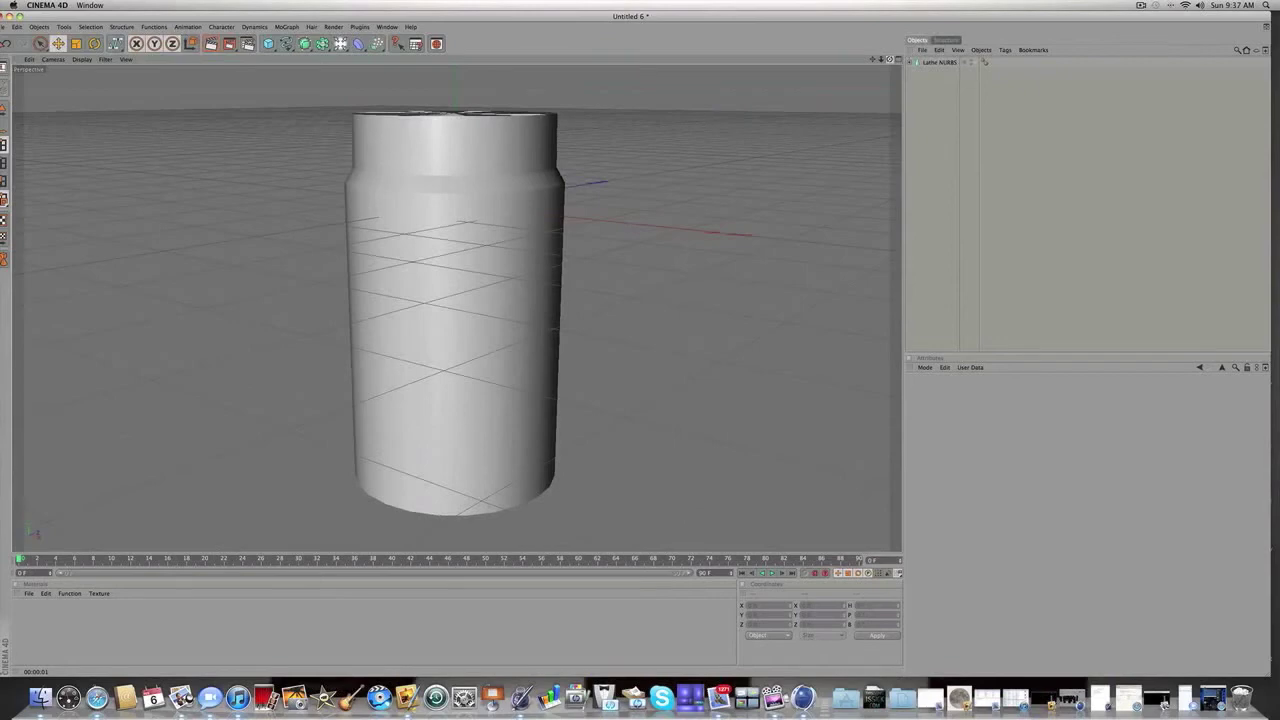
{"action": "scroll", "coordinate": [755, 177], "scroll_direction": "down", "scroll_amount": 5}
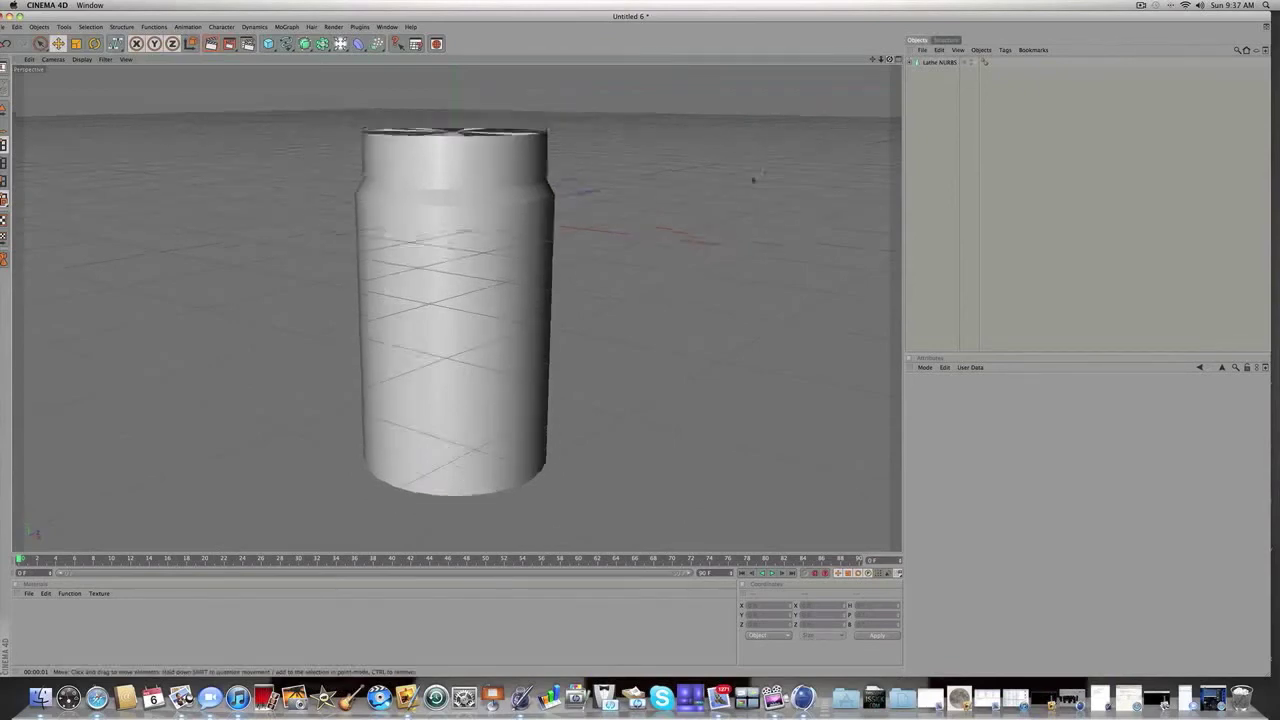
{"action": "left_click_drag", "start_coordinate": [872, 60], "coordinate": [872, 60]}
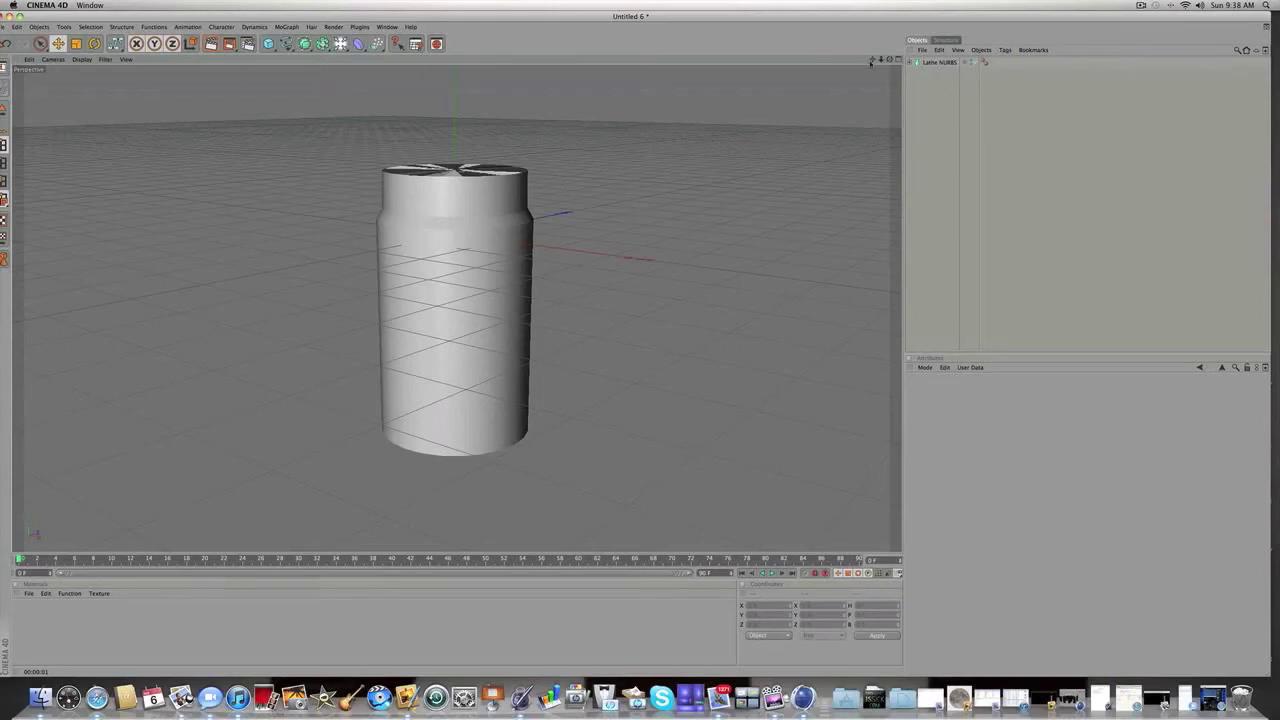
{"action": "left_click_drag", "start_coordinate": [268, 43], "coordinate": [450, 55]}
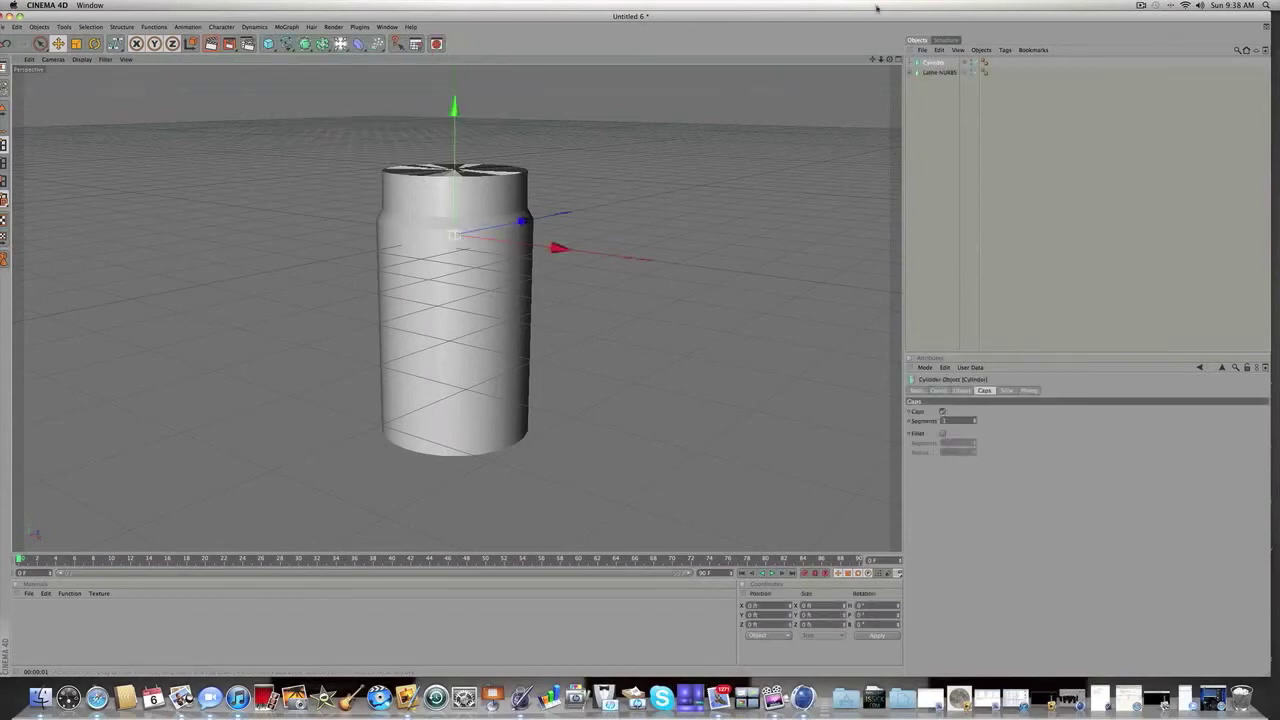
{"action": "left_click_drag", "start_coordinate": [889, 60], "coordinate": [886, 165]}
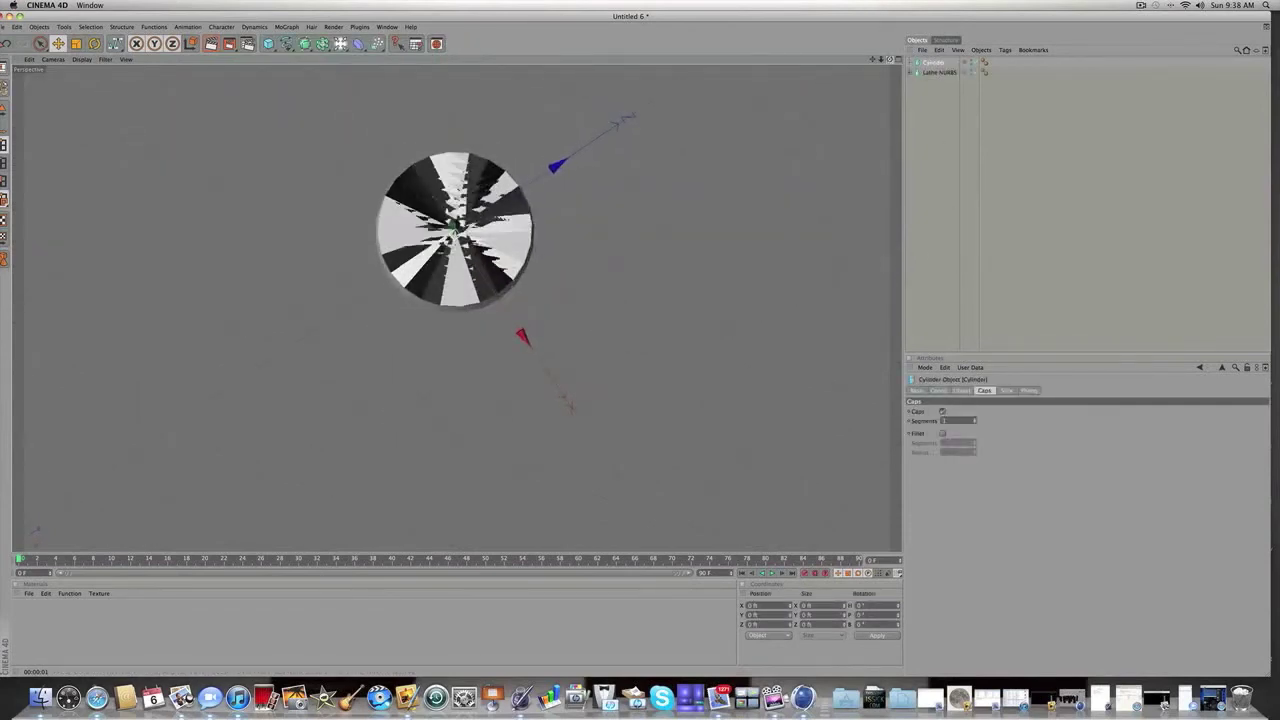
{"action": "left_click_drag", "start_coordinate": [887, 290], "coordinate": [890, 182]}
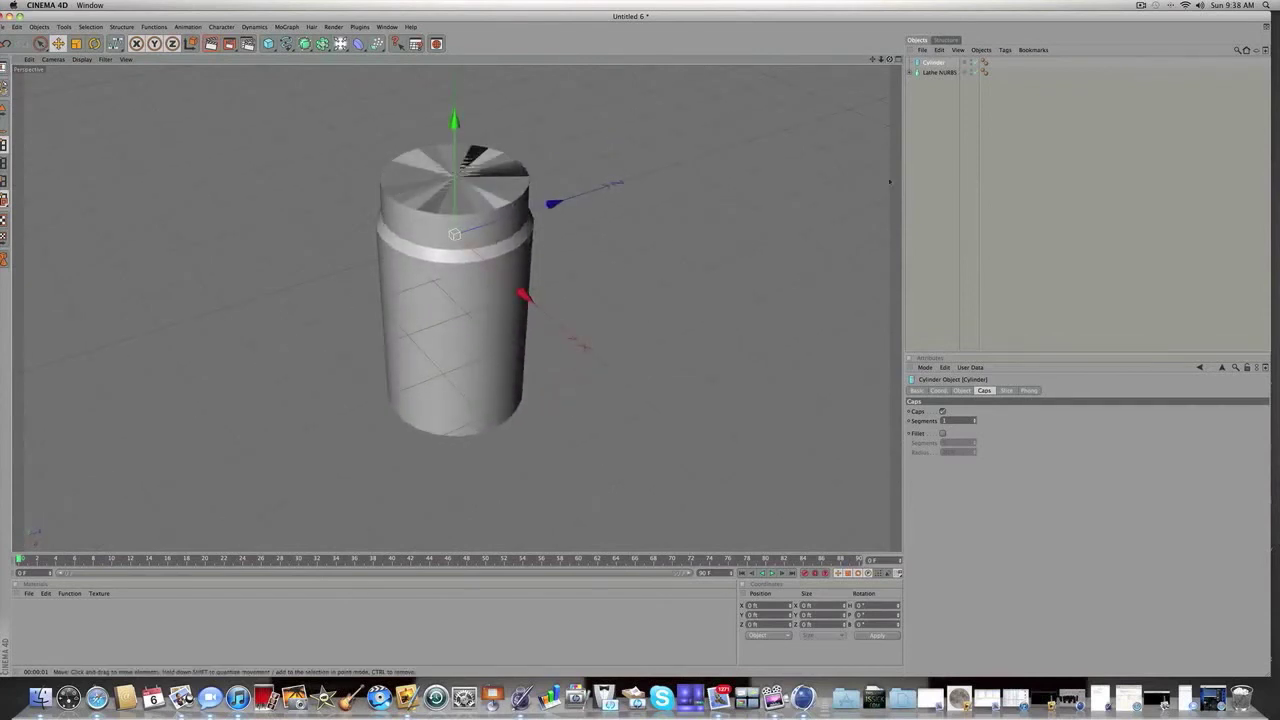
- Set the cylinder's radius to 130 ft and its height to 260 ft
{"action": "left_click", "coordinate": [955, 390]}
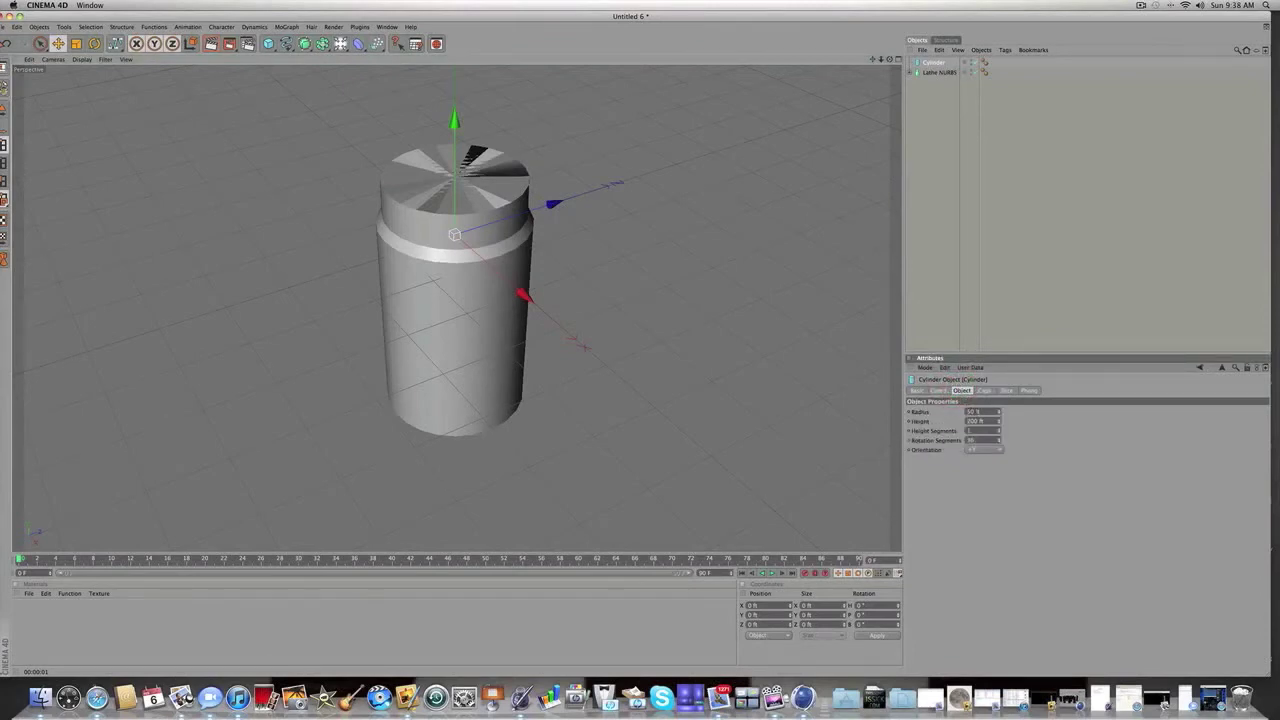
{"action": "left_click", "coordinate": [948, 412]}
{"action": "type", "text": "130"}
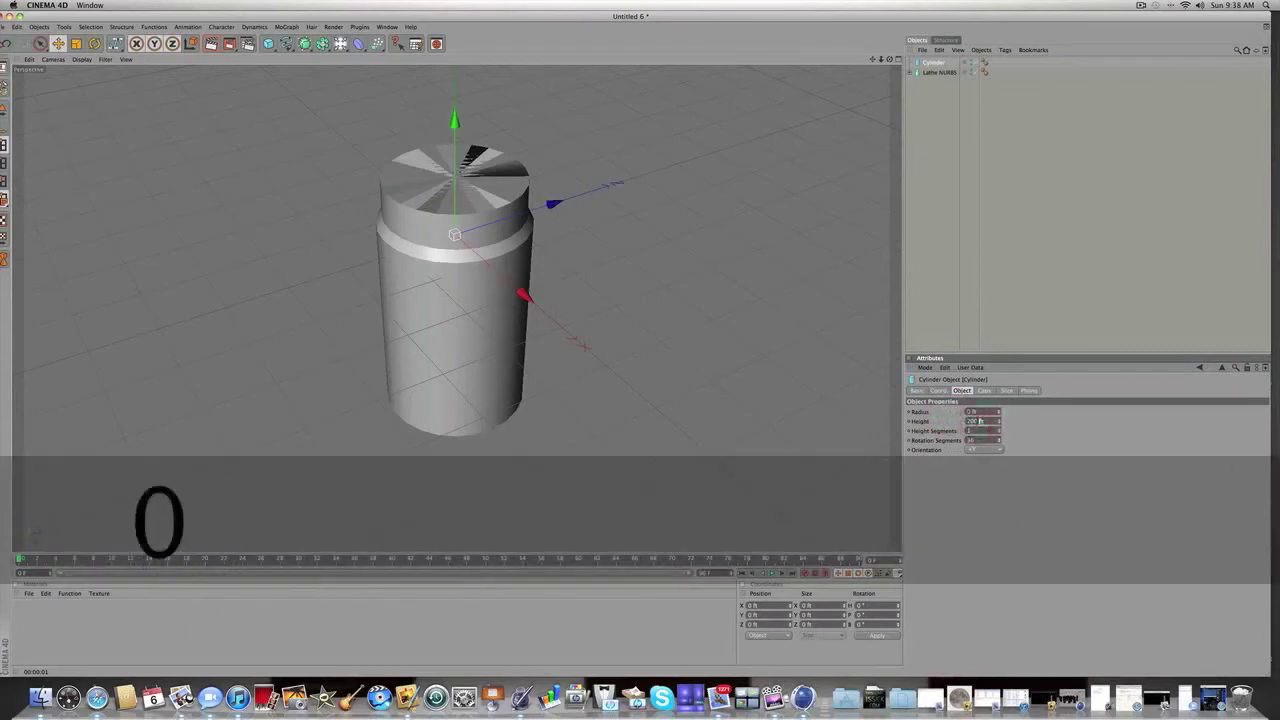
{"action": "left_click", "coordinate": [964, 412]}
{"action": "type", "text": "130"}
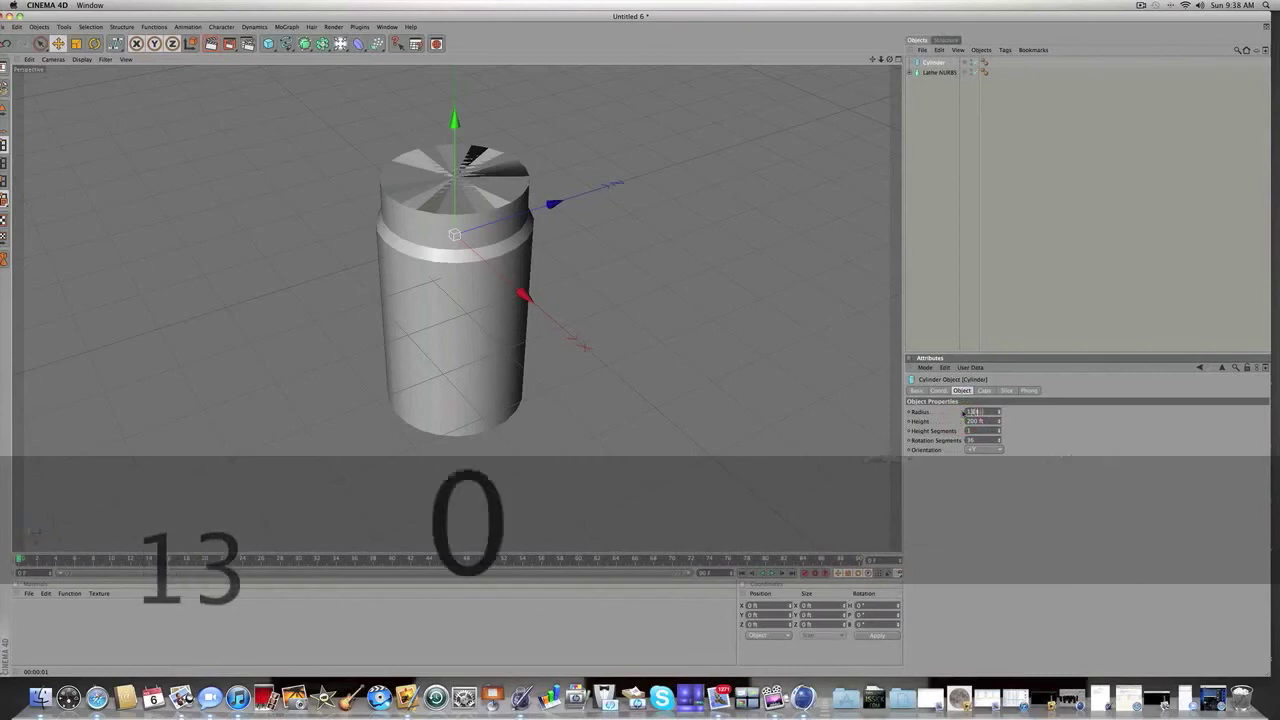
{"action": "key", "text": "Return"}
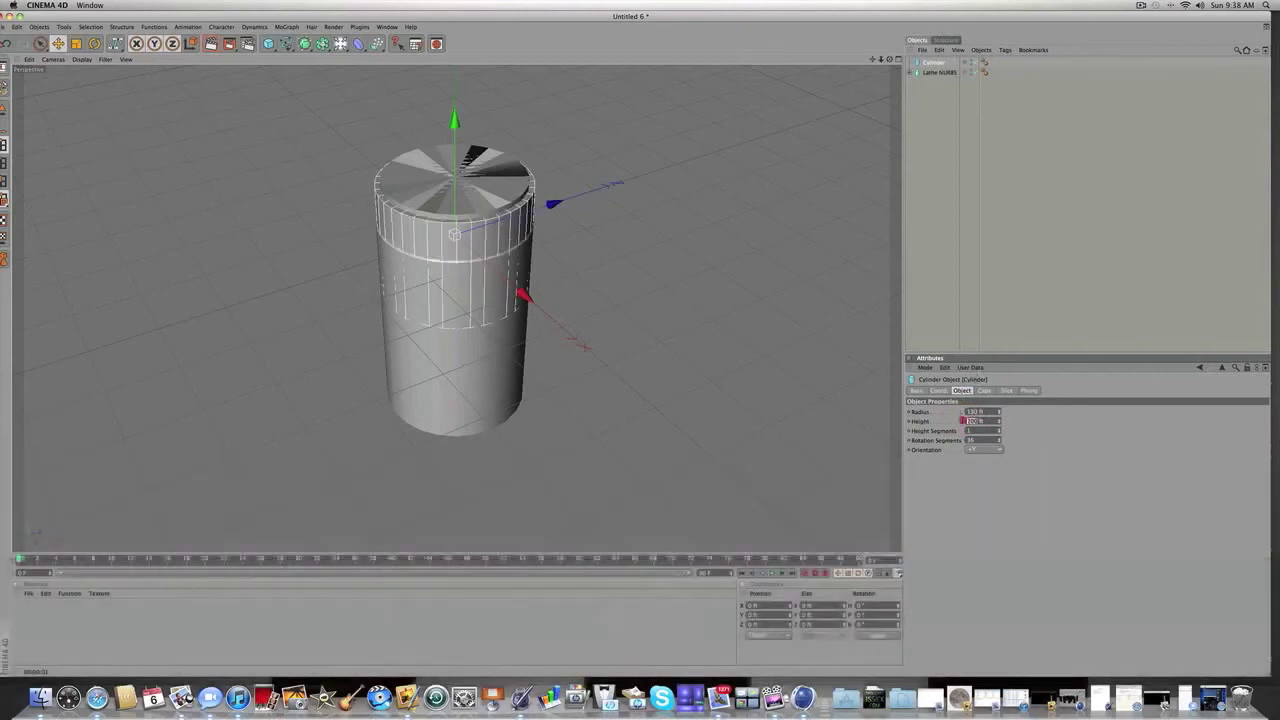
{"action": "left_click", "coordinate": [966, 421]}
{"action": "type", "text": "260"}
{"action": "key", "text": "Return"}
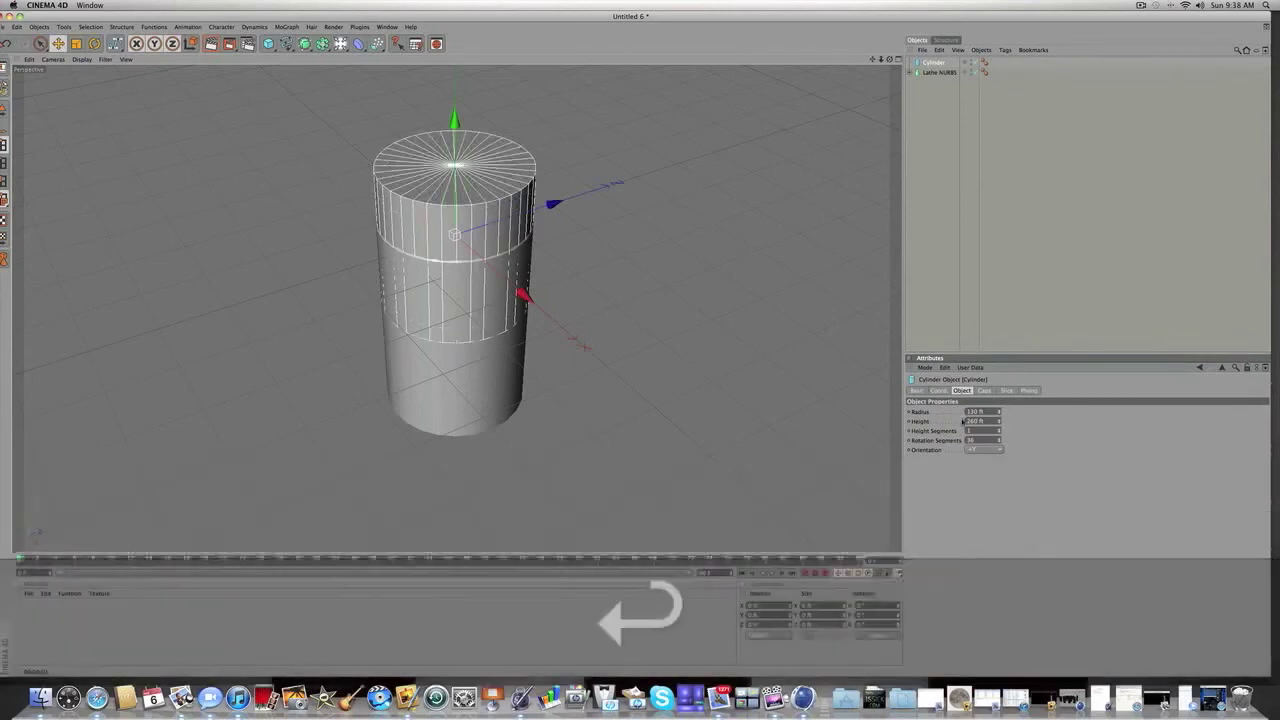
- Enable a fillet on the cylinder's caps and set its radius to 8 ft
{"action": "left_click", "coordinate": [984, 390]}
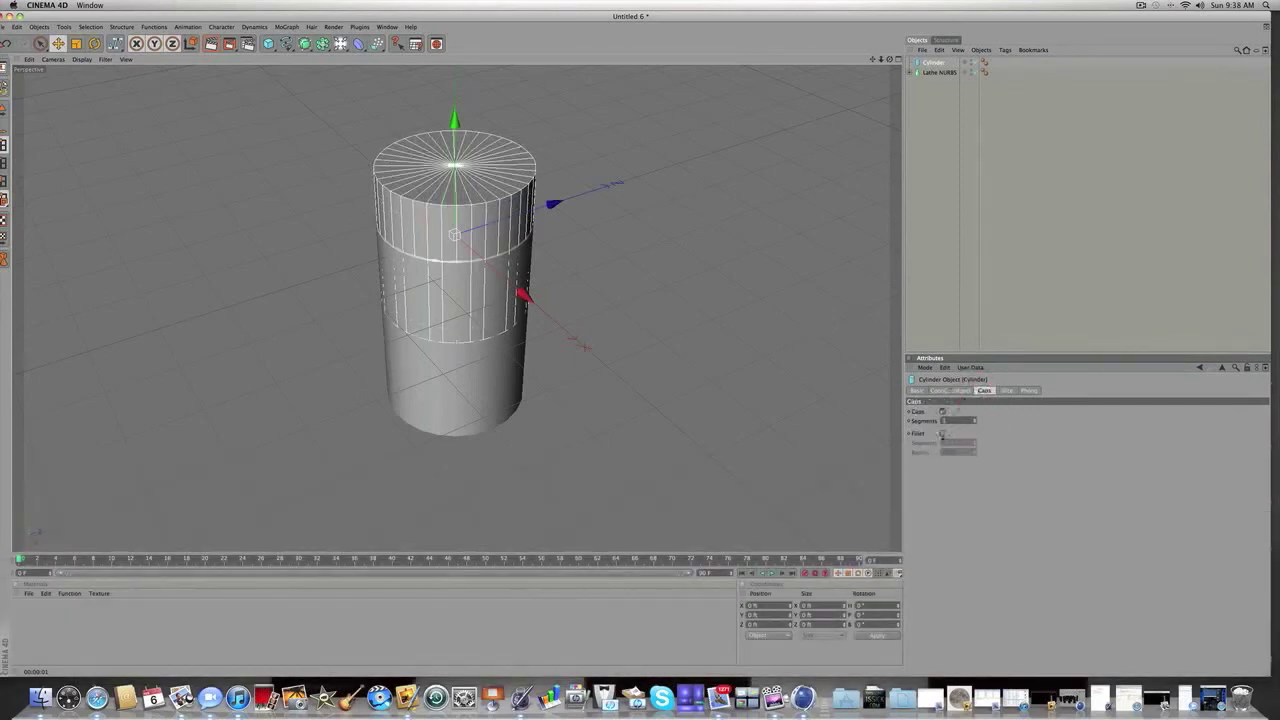
{"action": "left_click", "coordinate": [941, 434]}
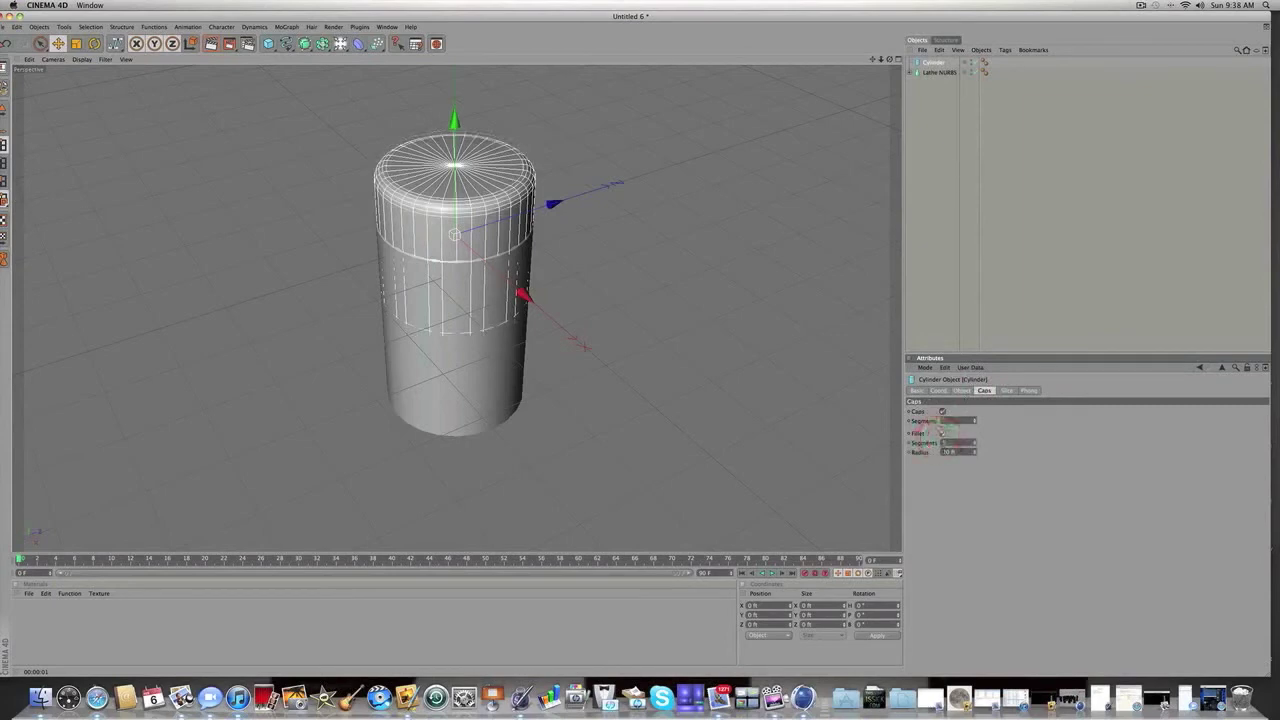
{"action": "left_click_drag", "start_coordinate": [950, 453], "coordinate": [922, 453]}
{"action": "type", "text": "8"}
{"action": "key", "text": "Return"}
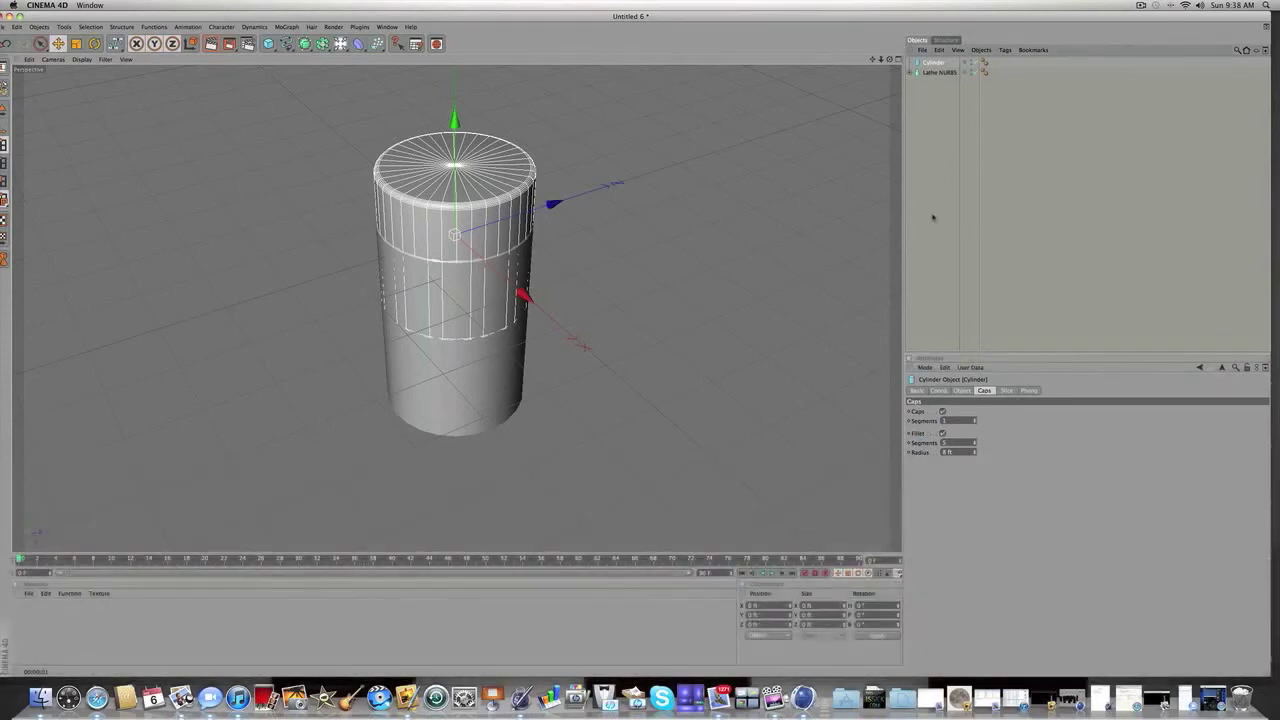
{"action": "left_click", "coordinate": [932, 217]}
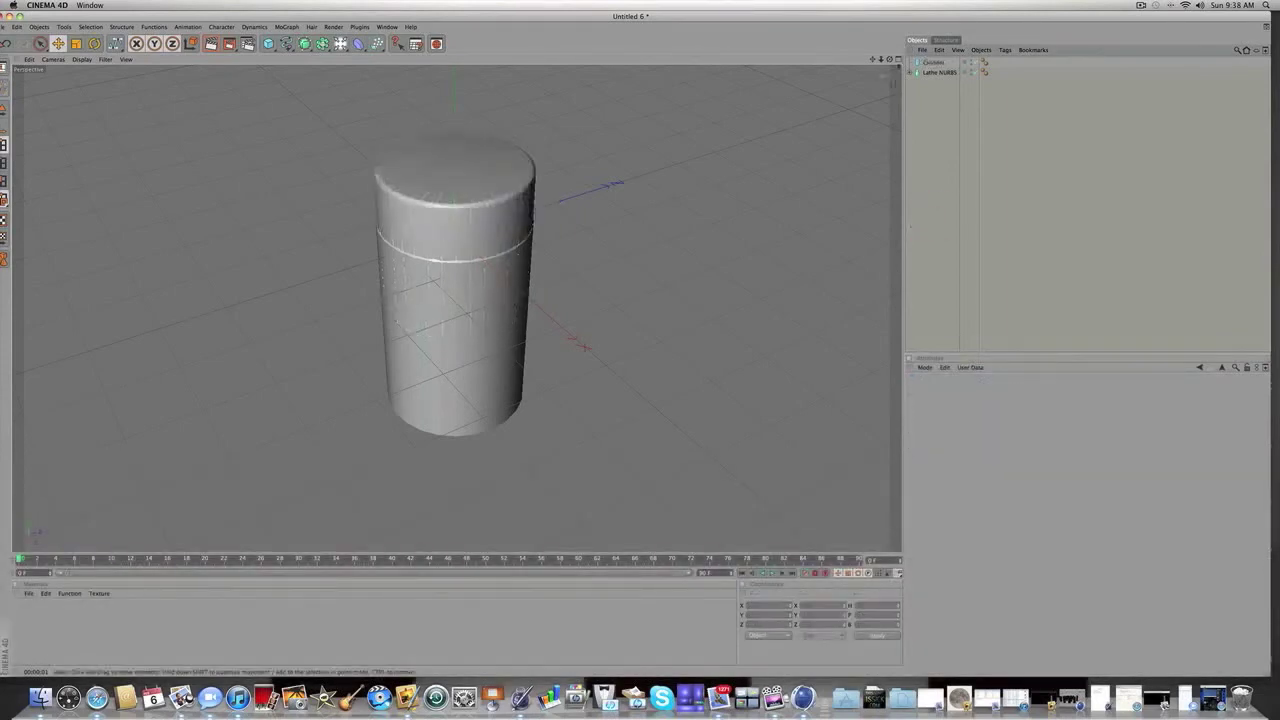
- Raise the cylinder along the Y axis until its base meets the top edge of the can's neck
{"action": "left_click", "coordinate": [896, 59]}
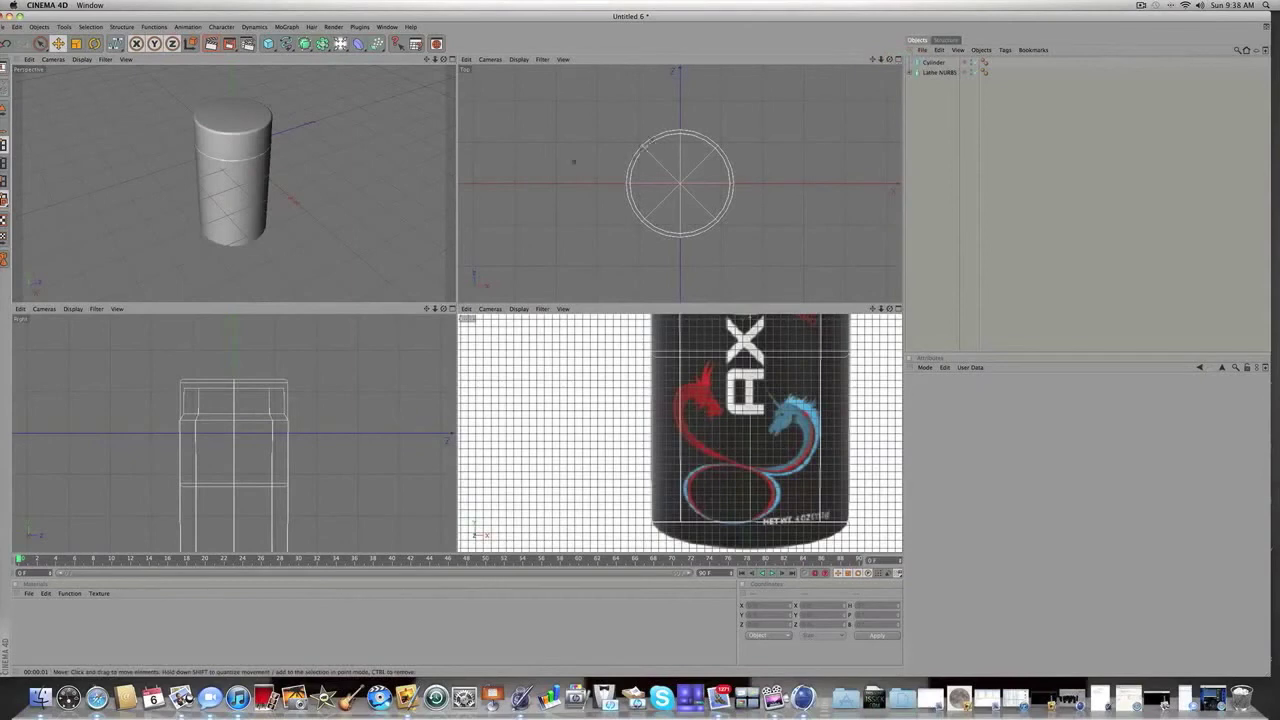
{"action": "left_click", "coordinate": [451, 309]}
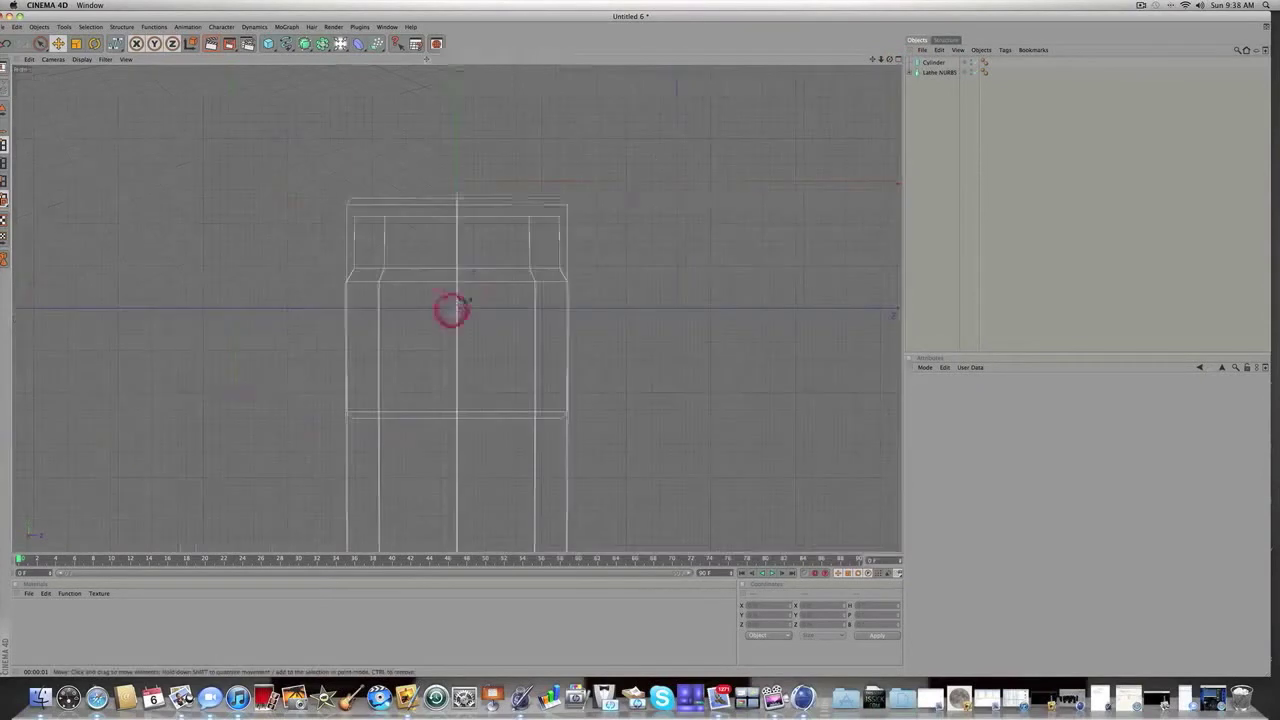
{"action": "scroll", "coordinate": [475, 291], "scroll_direction": "down", "scroll_amount": 1}
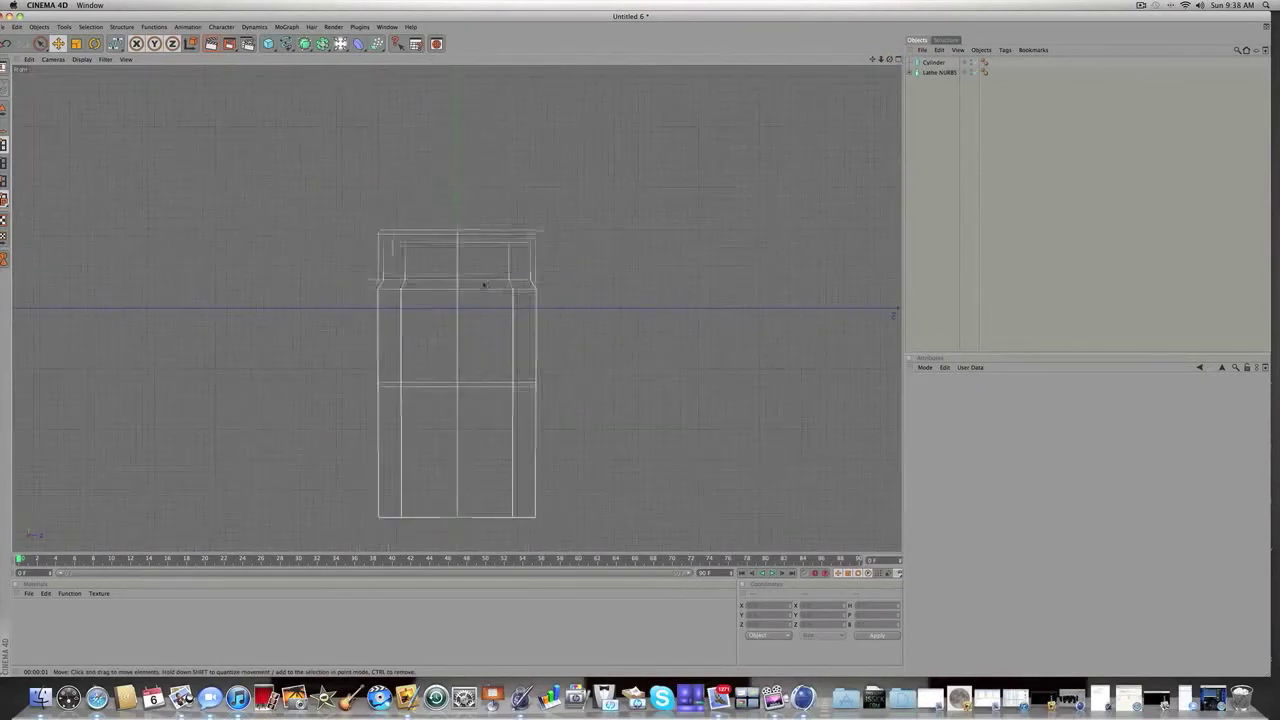
{"action": "left_click_drag", "start_coordinate": [873, 60], "coordinate": [875, 51]}
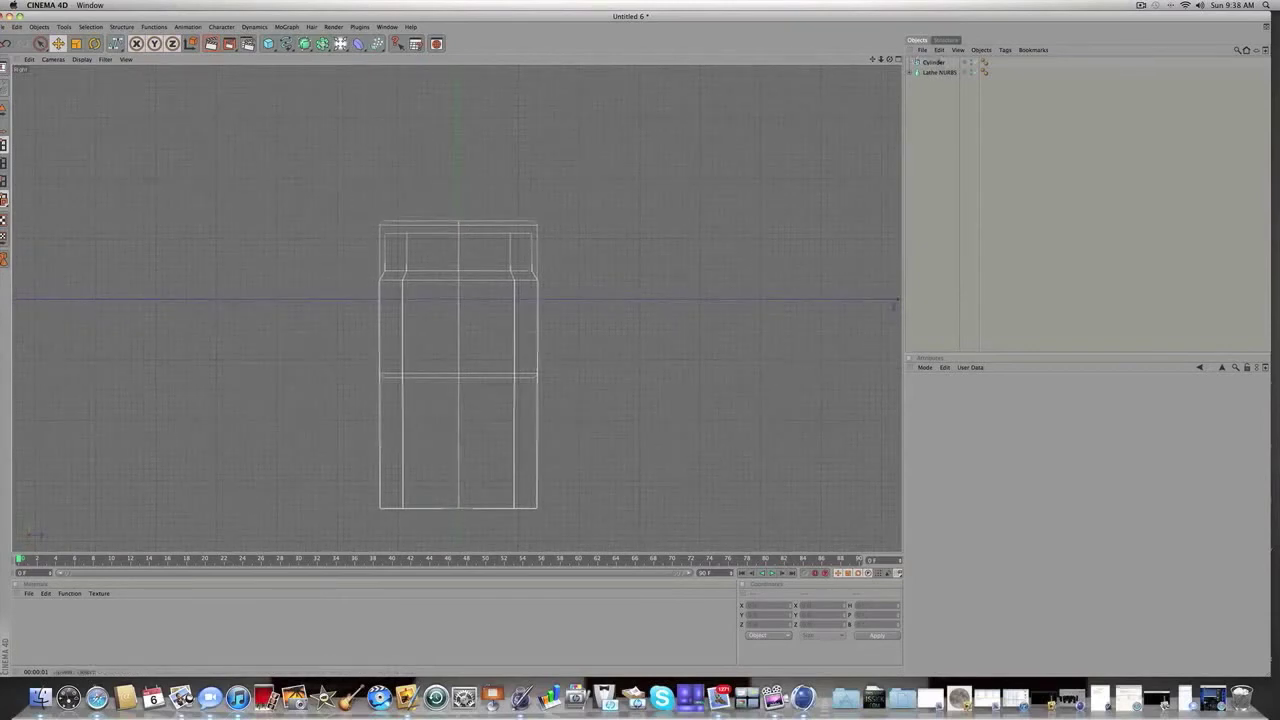
{"action": "left_click", "coordinate": [935, 62]}
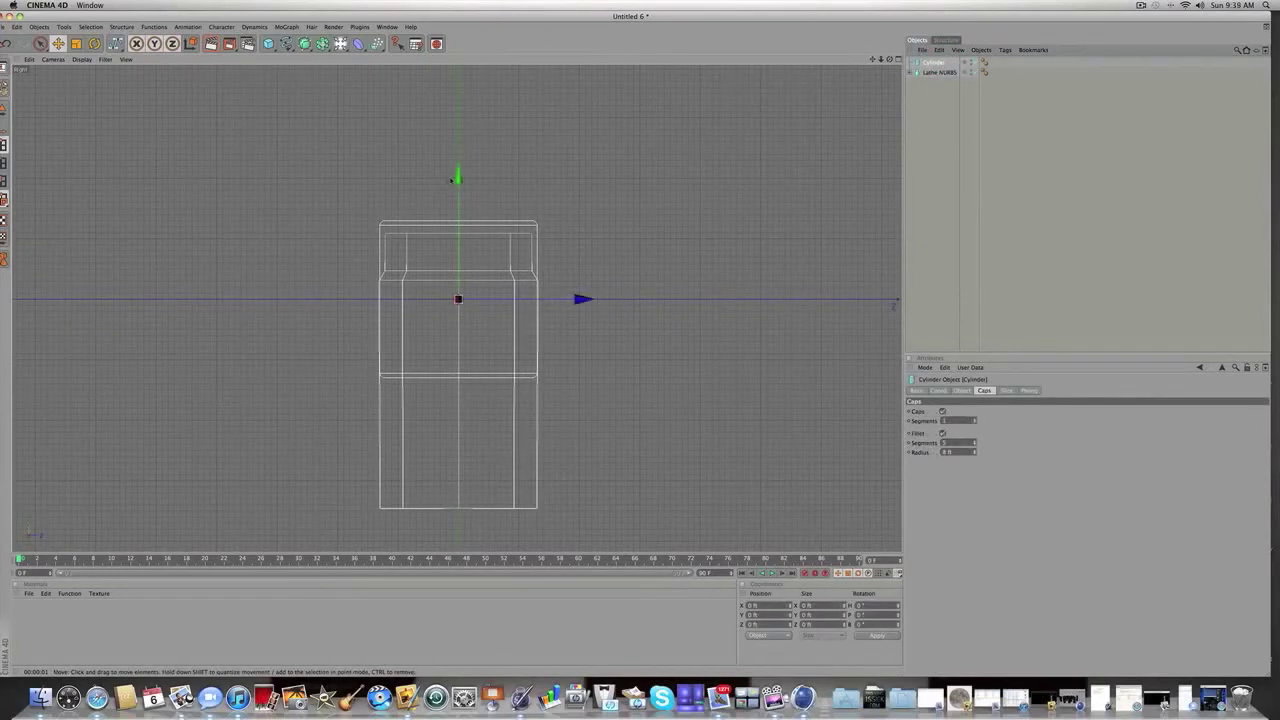
{"action": "left_click_drag", "start_coordinate": [457, 176], "coordinate": [457, 38]}
{"action": "left_click", "coordinate": [960, 192]}
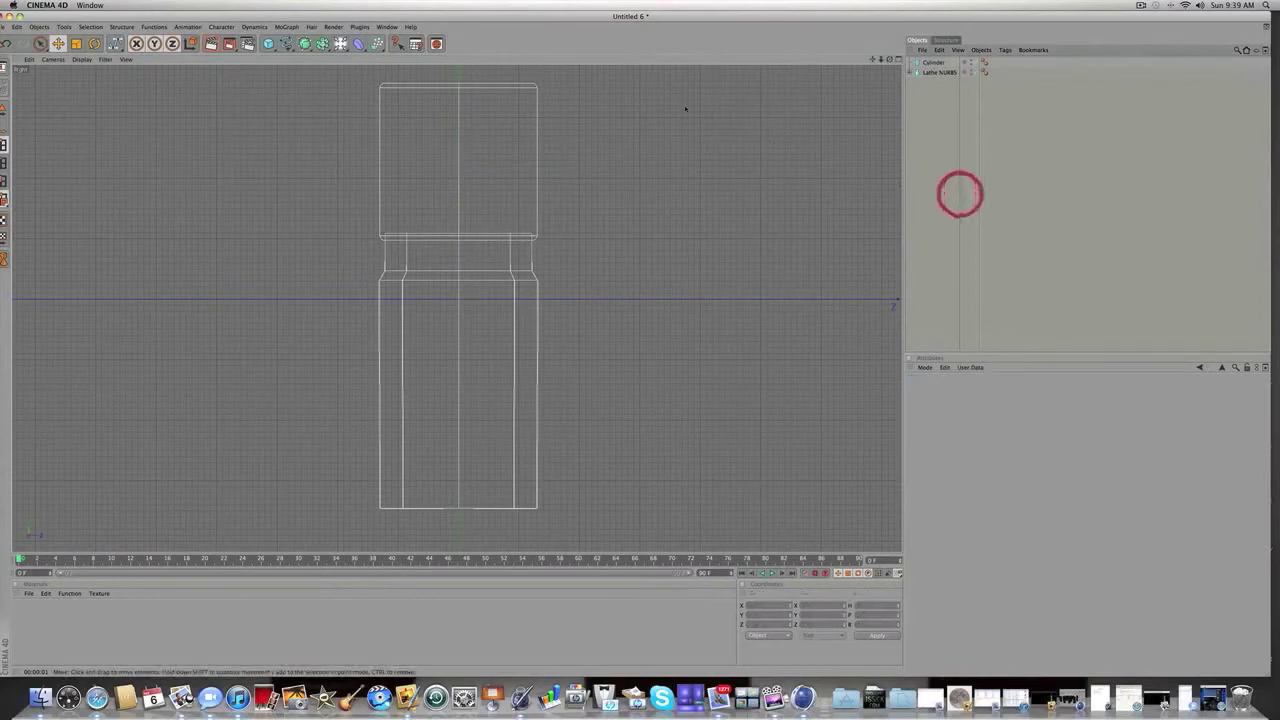
{"action": "left_click", "coordinate": [899, 60]}
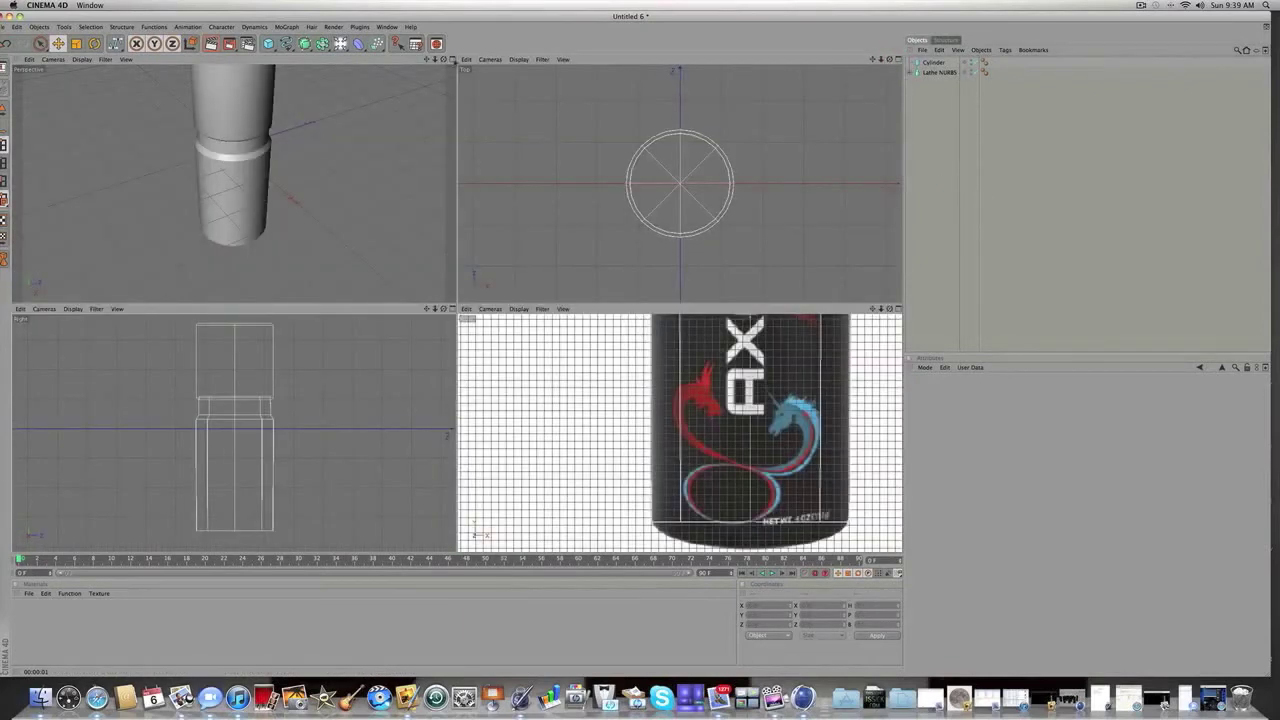
{"action": "left_click", "coordinate": [451, 59]}
{"action": "scroll", "coordinate": [554, 183], "scroll_direction": "down", "scroll_amount": 5}
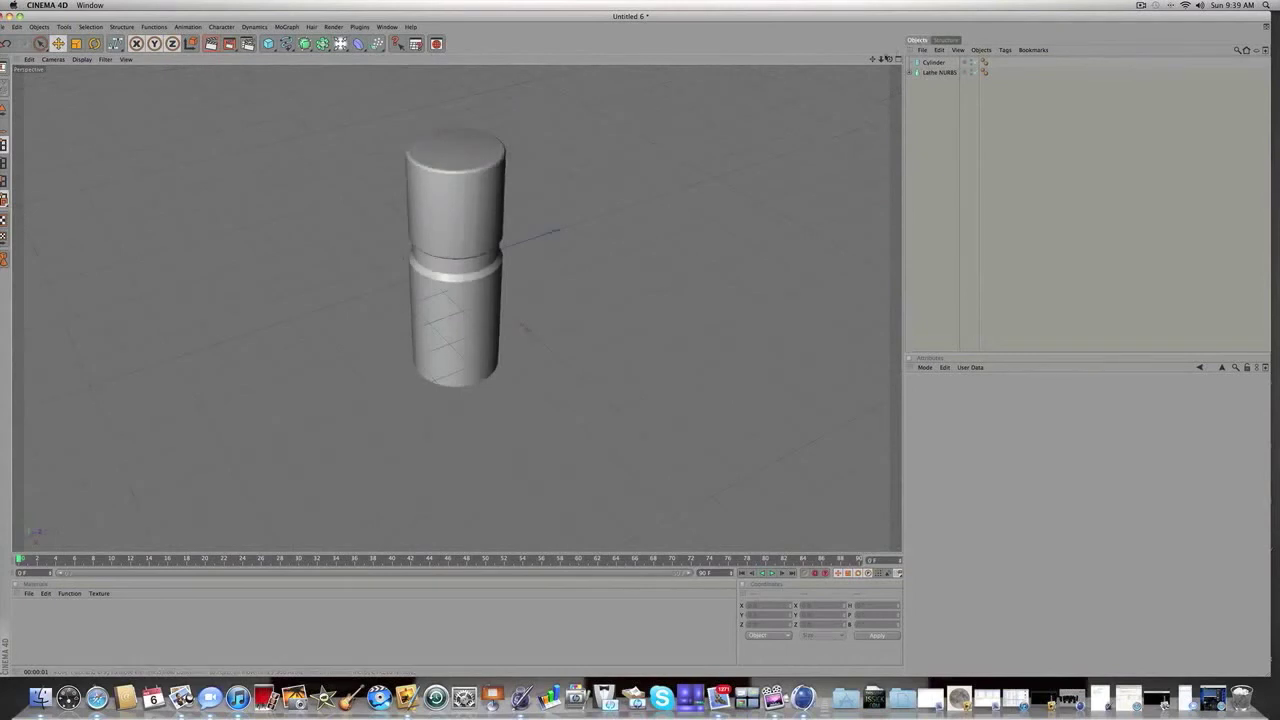
{"action": "left_click_drag", "start_coordinate": [889, 60], "coordinate": [870, 138]}
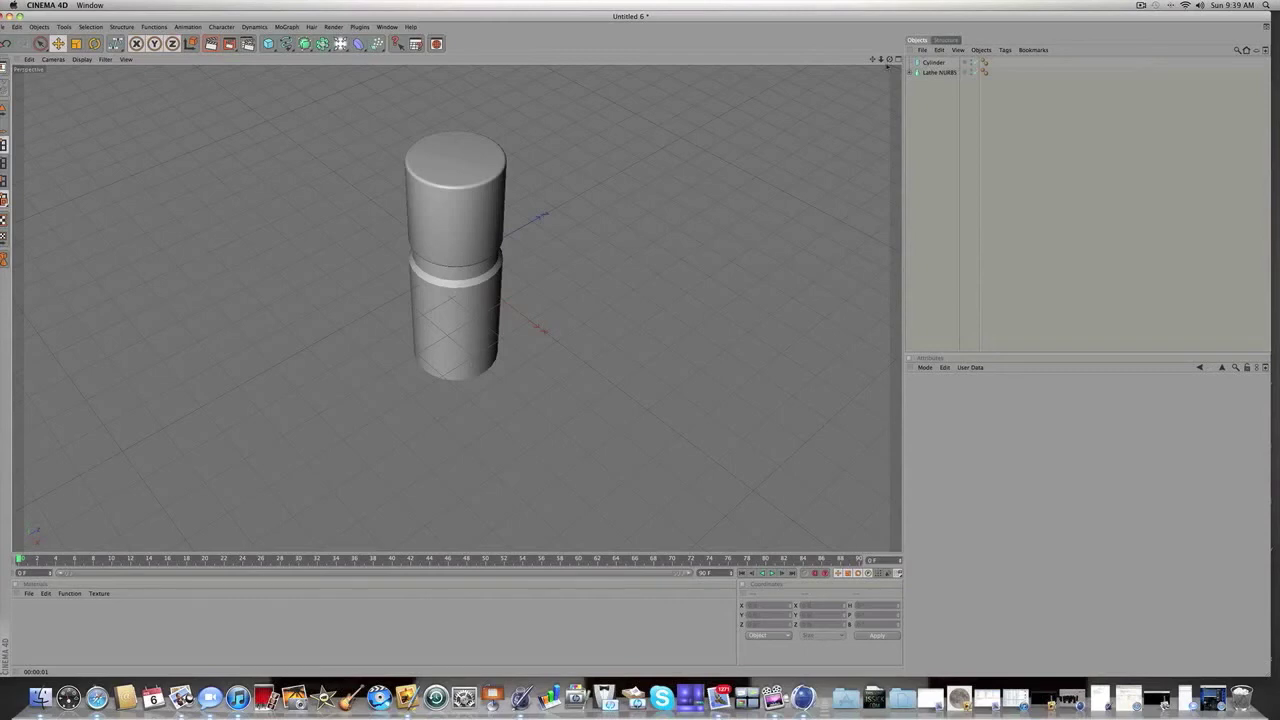
- Add a tube primitive to the scene for the groove in the can's cap
{"action": "left_click", "coordinate": [926, 64]}
{"action": "left_click_drag", "start_coordinate": [889, 60], "coordinate": [900, 94]}
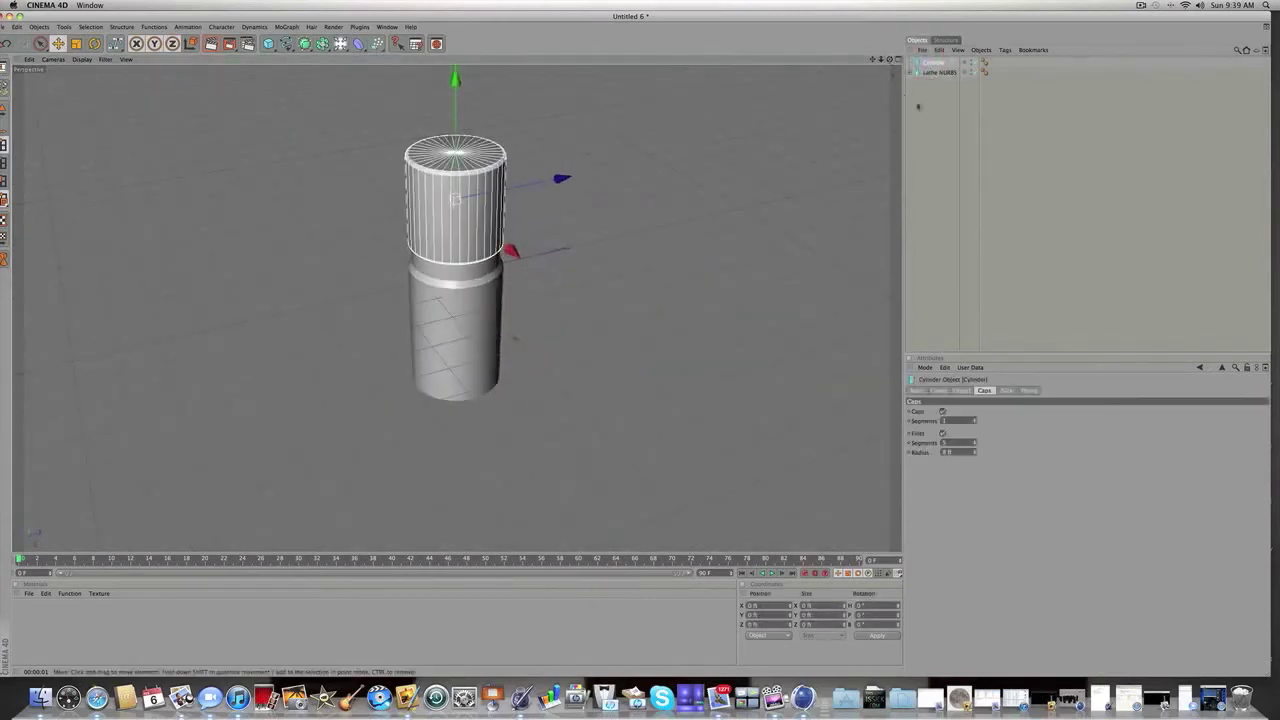
{"action": "left_click", "coordinate": [918, 106]}
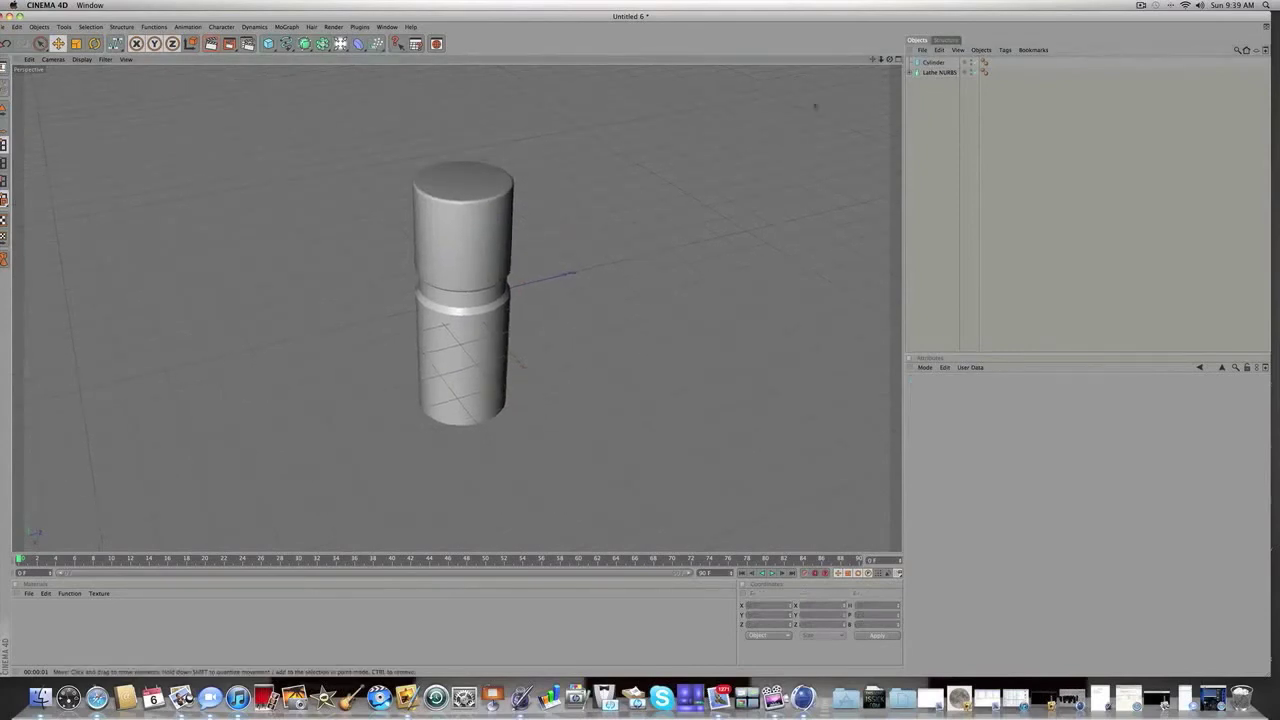
{"action": "scroll", "coordinate": [809, 107], "scroll_direction": "up", "scroll_amount": 3}
{"action": "left_click_drag", "start_coordinate": [872, 60], "coordinate": [834, 68]}
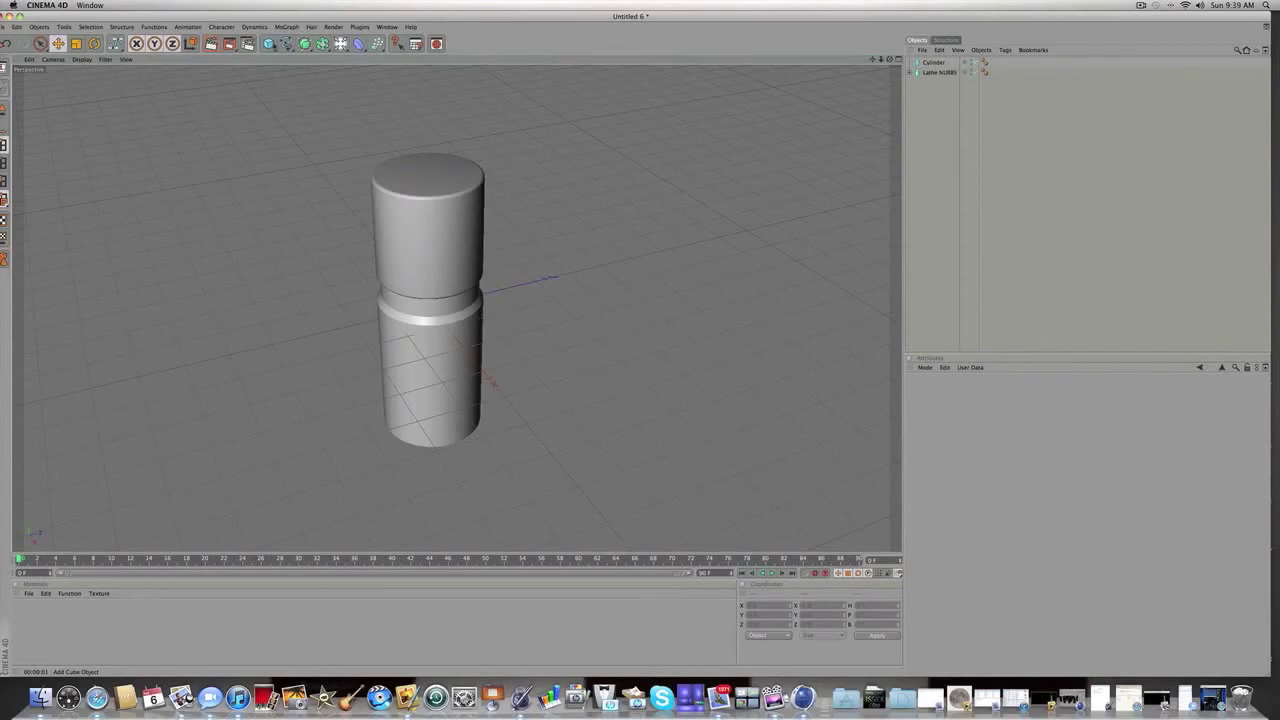
{"action": "left_click", "coordinate": [268, 43]}
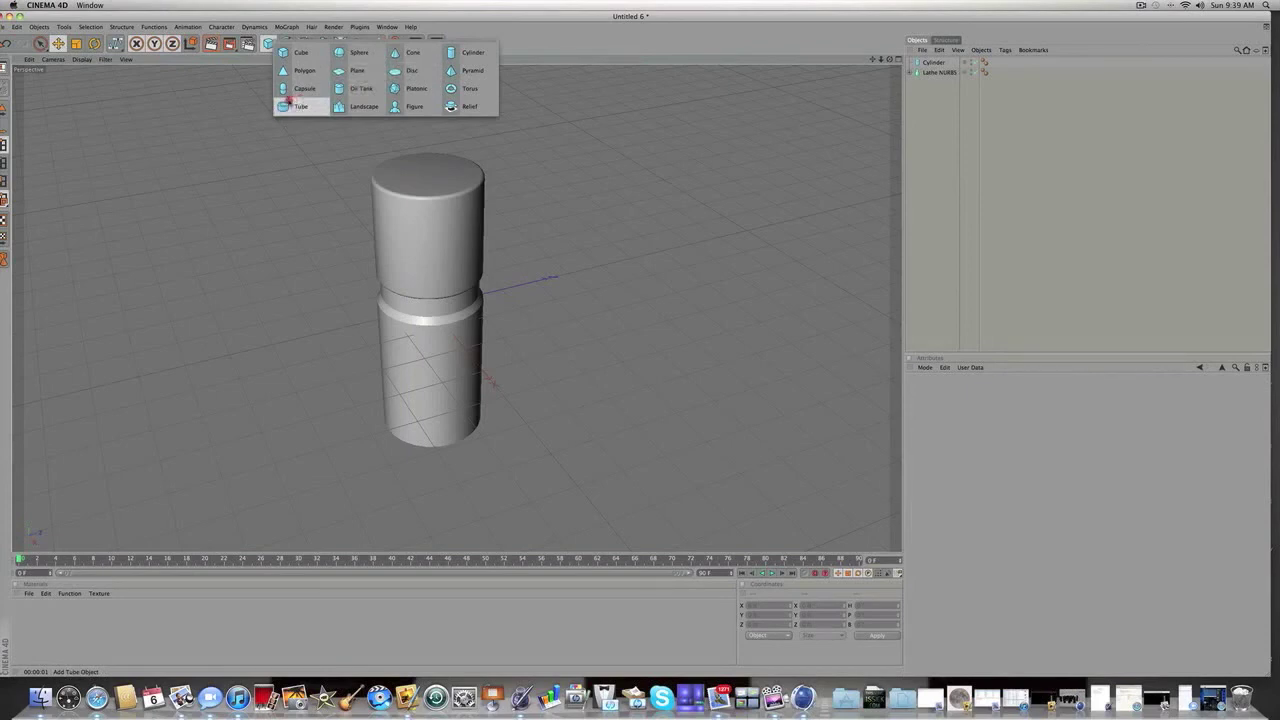
{"action": "left_click", "coordinate": [289, 101]}
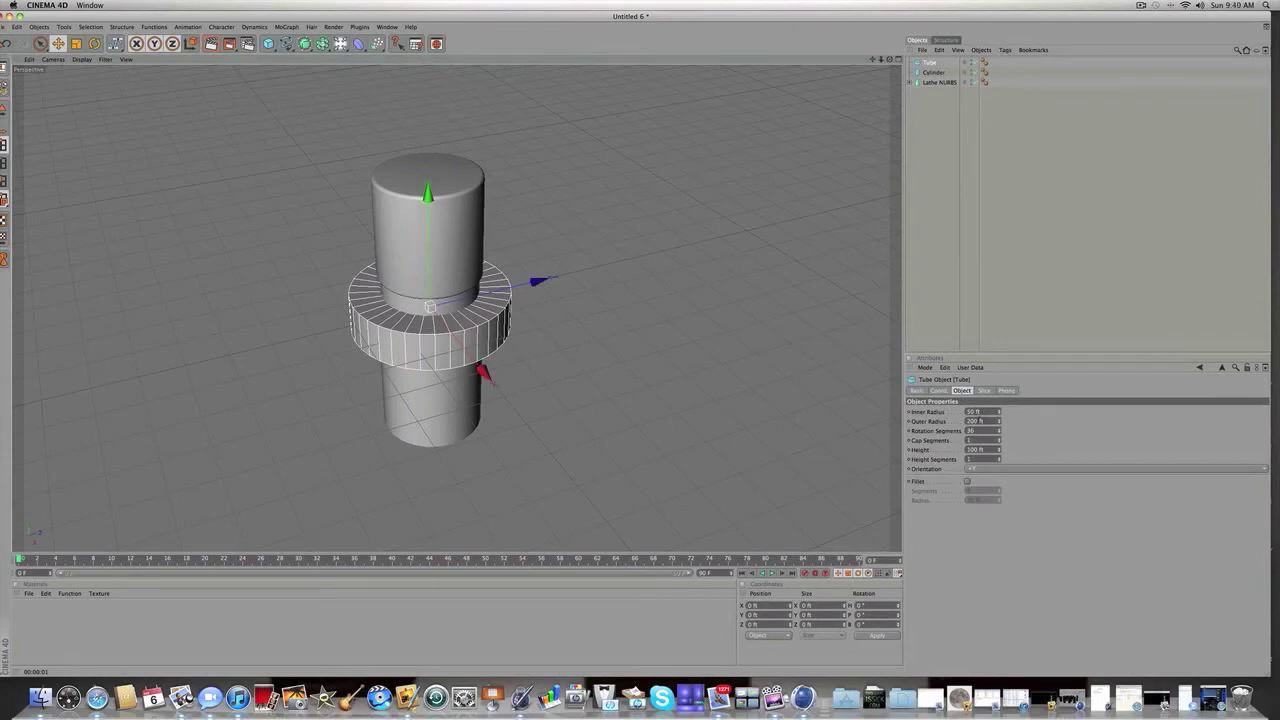
- Set the tube's outer radius to 100 ft and its inner radius to 90 ft
{"action": "left_click_drag", "start_coordinate": [978, 421], "coordinate": [943, 420]}
{"action": "type", "text": "100"}
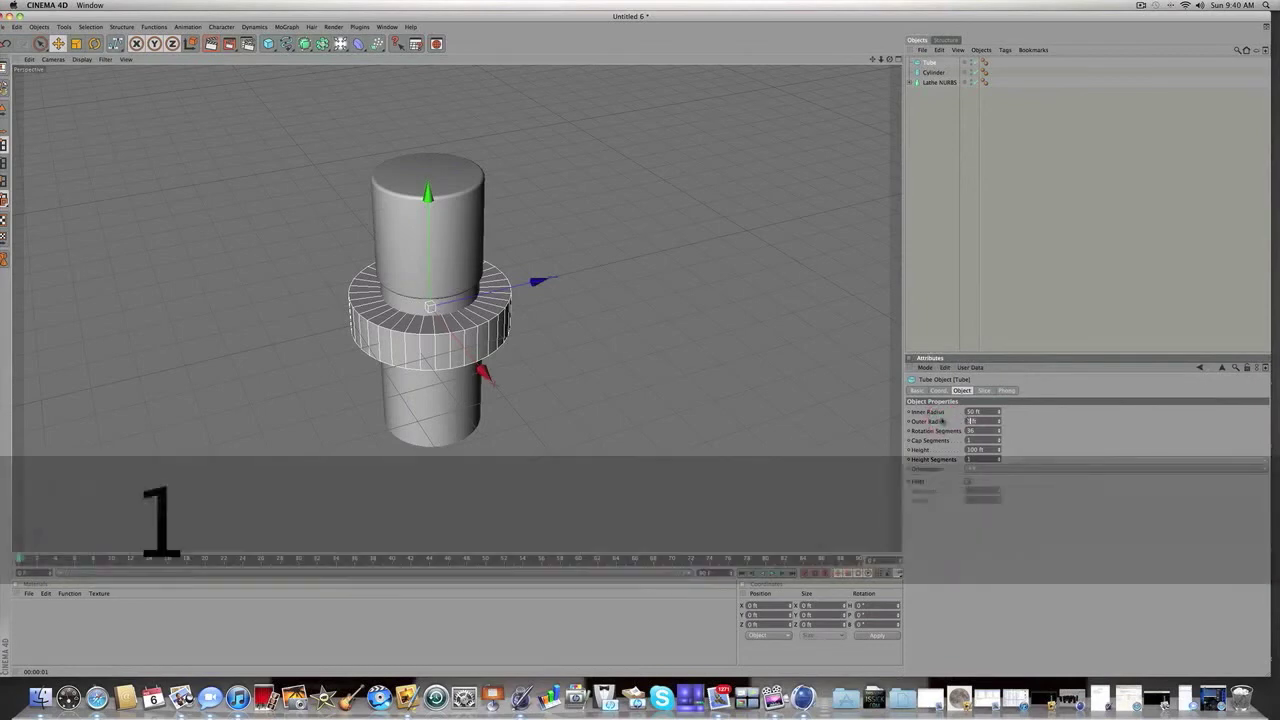
{"action": "left_click_drag", "start_coordinate": [976, 412], "coordinate": [946, 413]}
{"action": "type", "text": "90"}
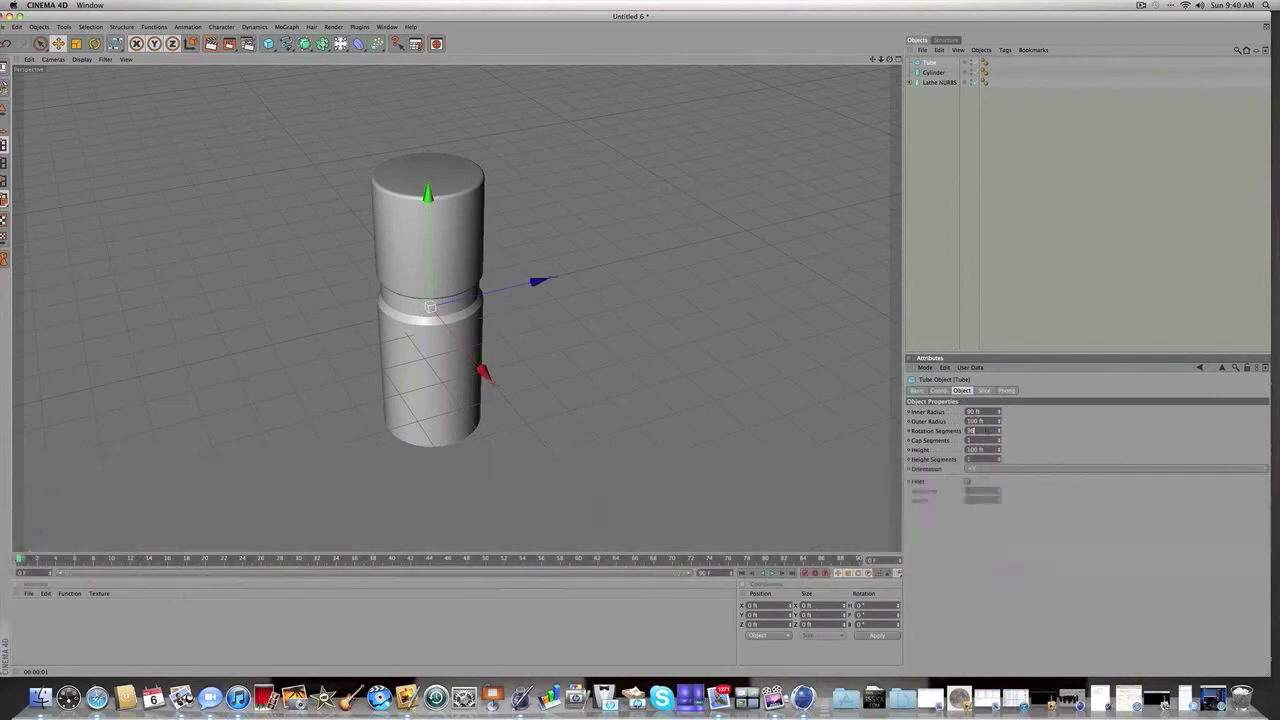
- Enable the tube's fillet and set the fillet radius to 3 ft
{"action": "left_click", "coordinate": [966, 481]}
{"action": "type", "text": "3"}
{"action": "key", "text": "Return"}
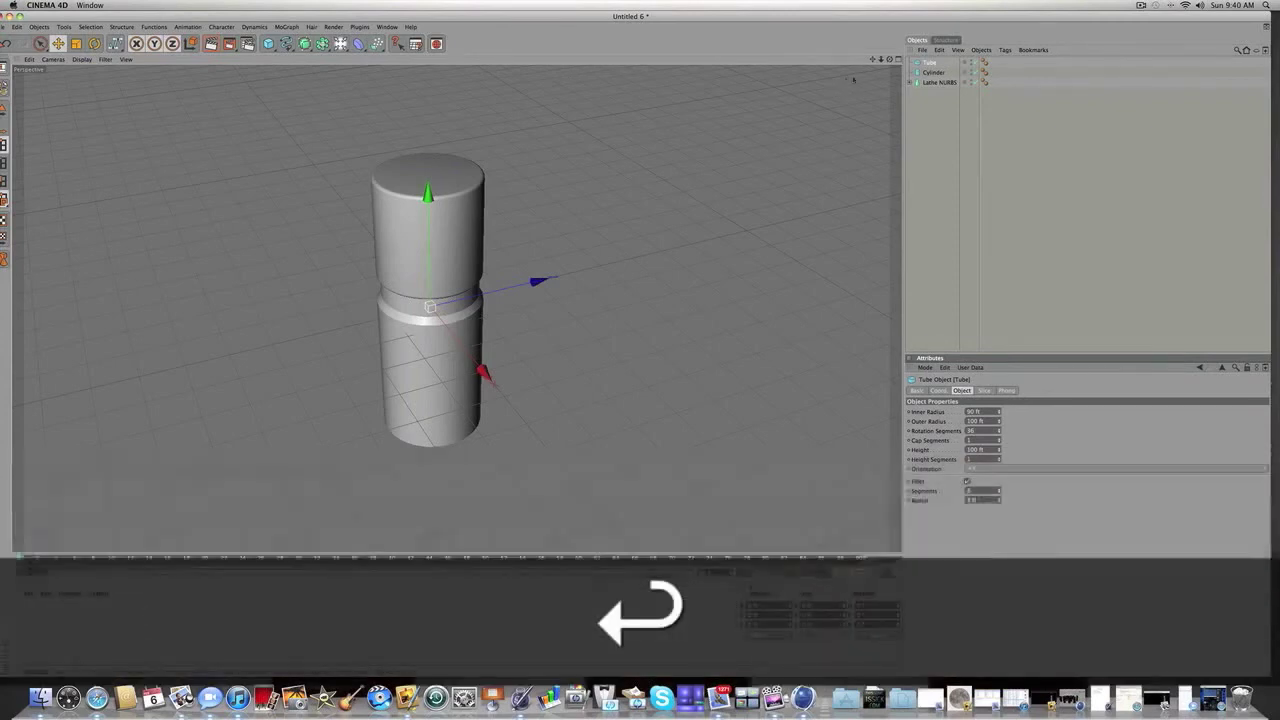
- Raise the tube along the Y axis until its upper rim protrudes slightly above the top of the cap
{"action": "left_click", "coordinate": [898, 60]}
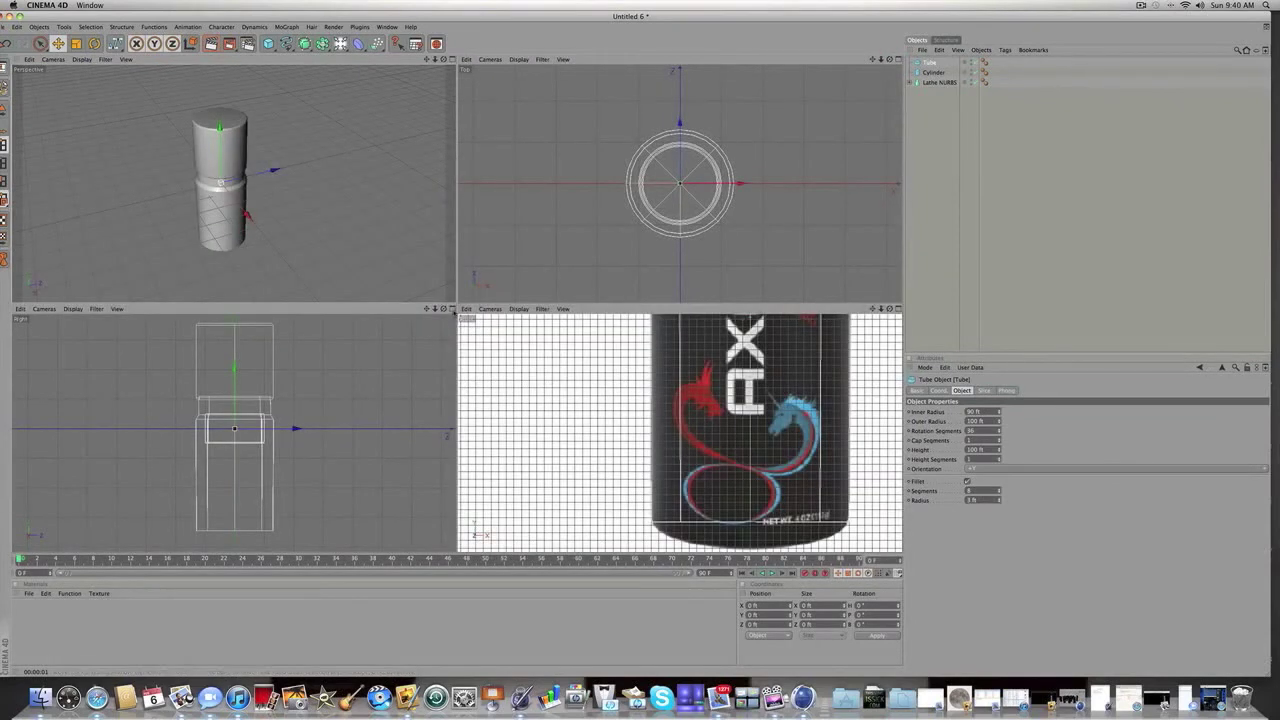
{"action": "middle_click", "coordinate": [454, 313]}
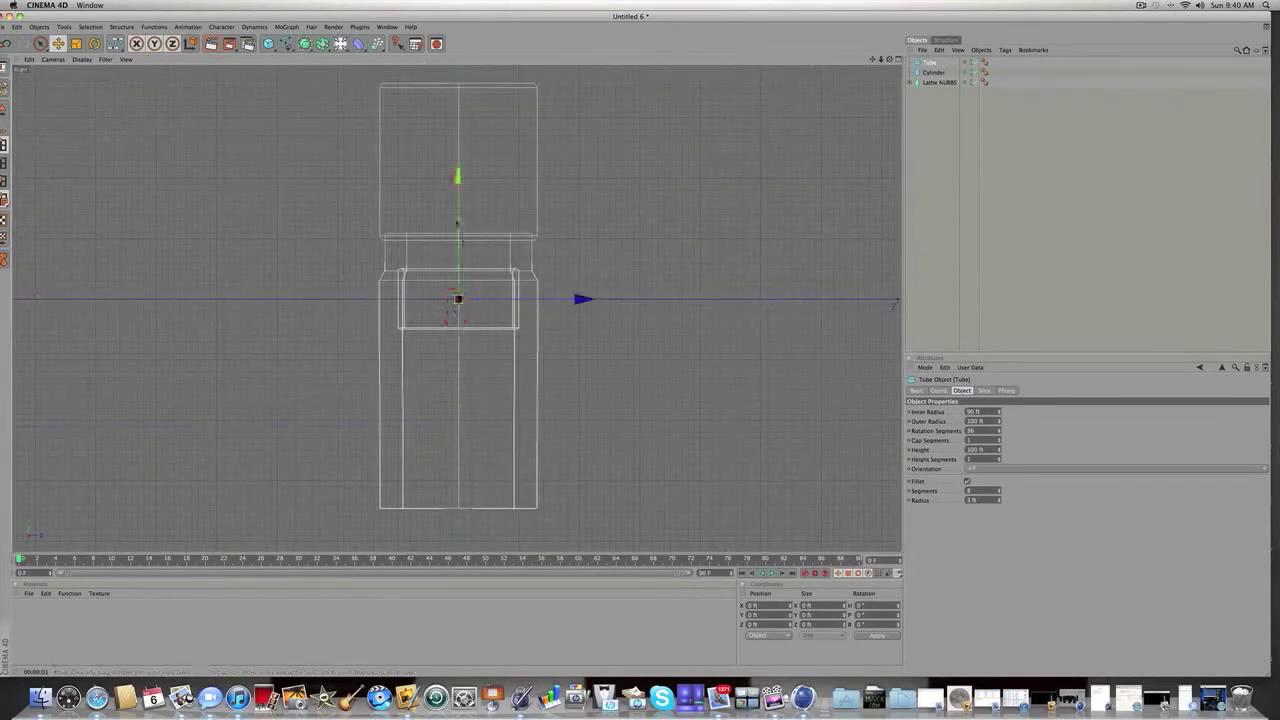
{"action": "left_click_drag", "start_coordinate": [455, 302], "coordinate": [458, 108]}
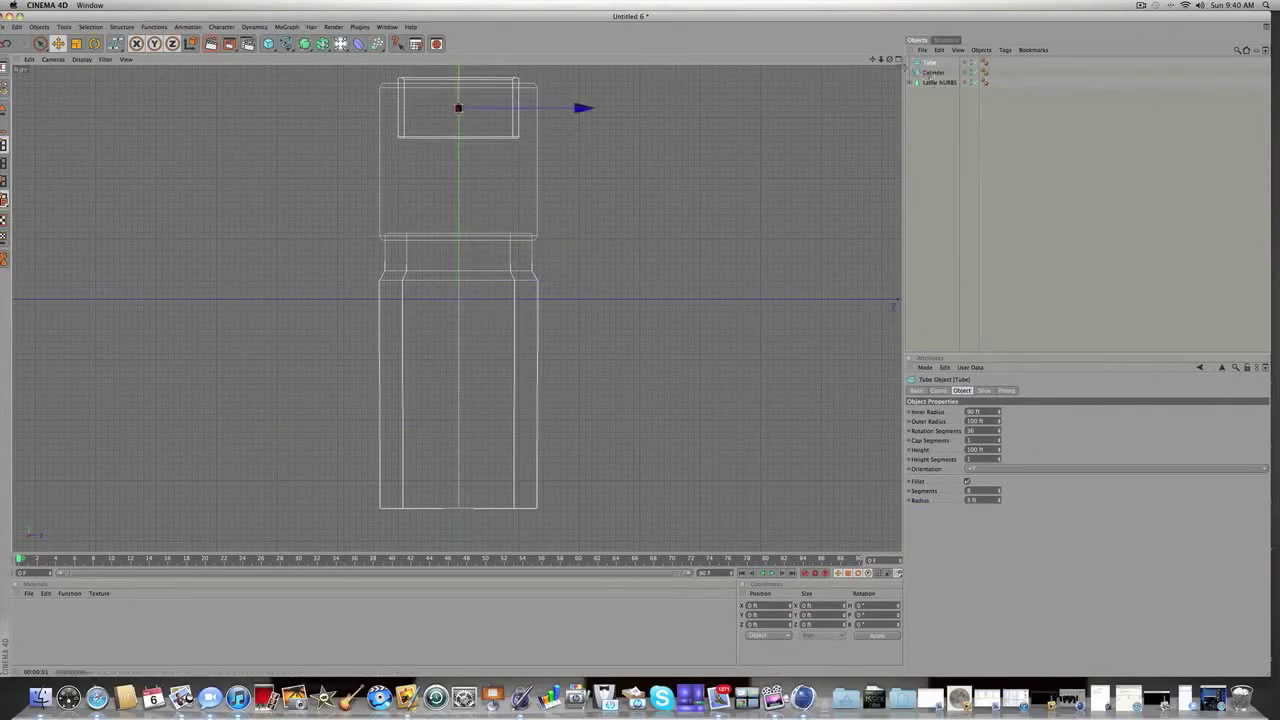
{"action": "left_click", "coordinate": [896, 59]}
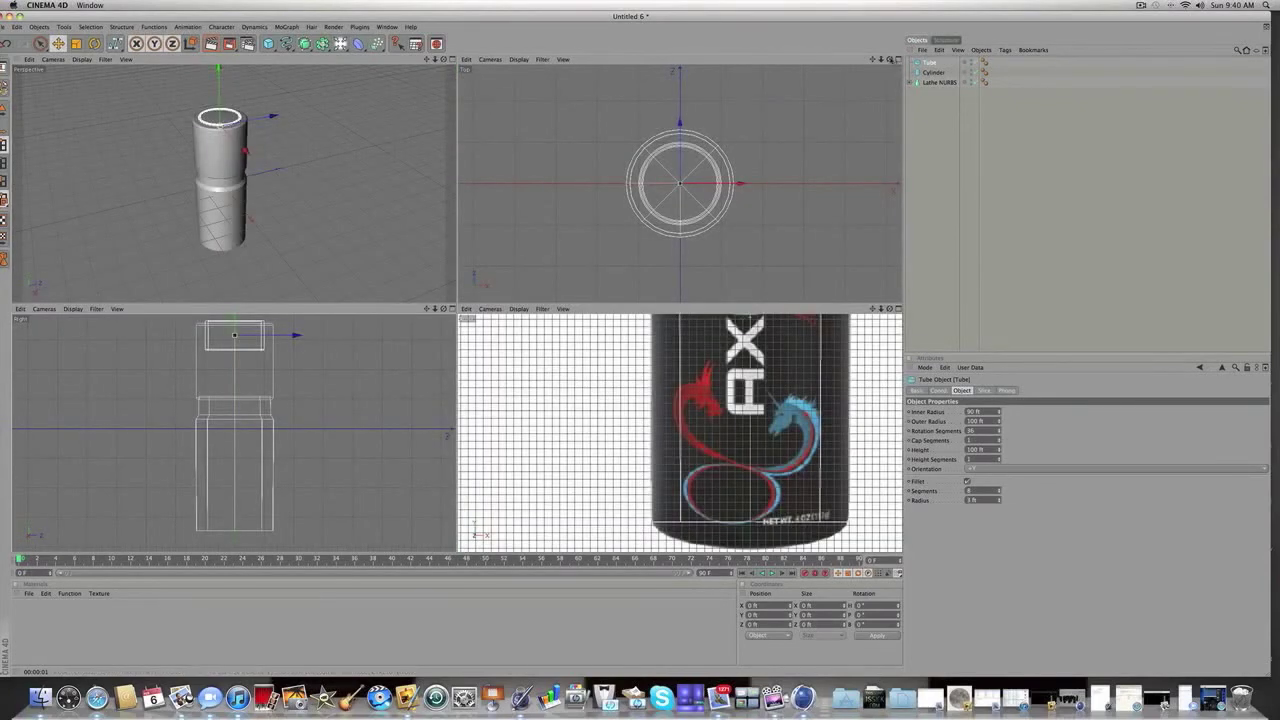
{"action": "left_click", "coordinate": [451, 59]}
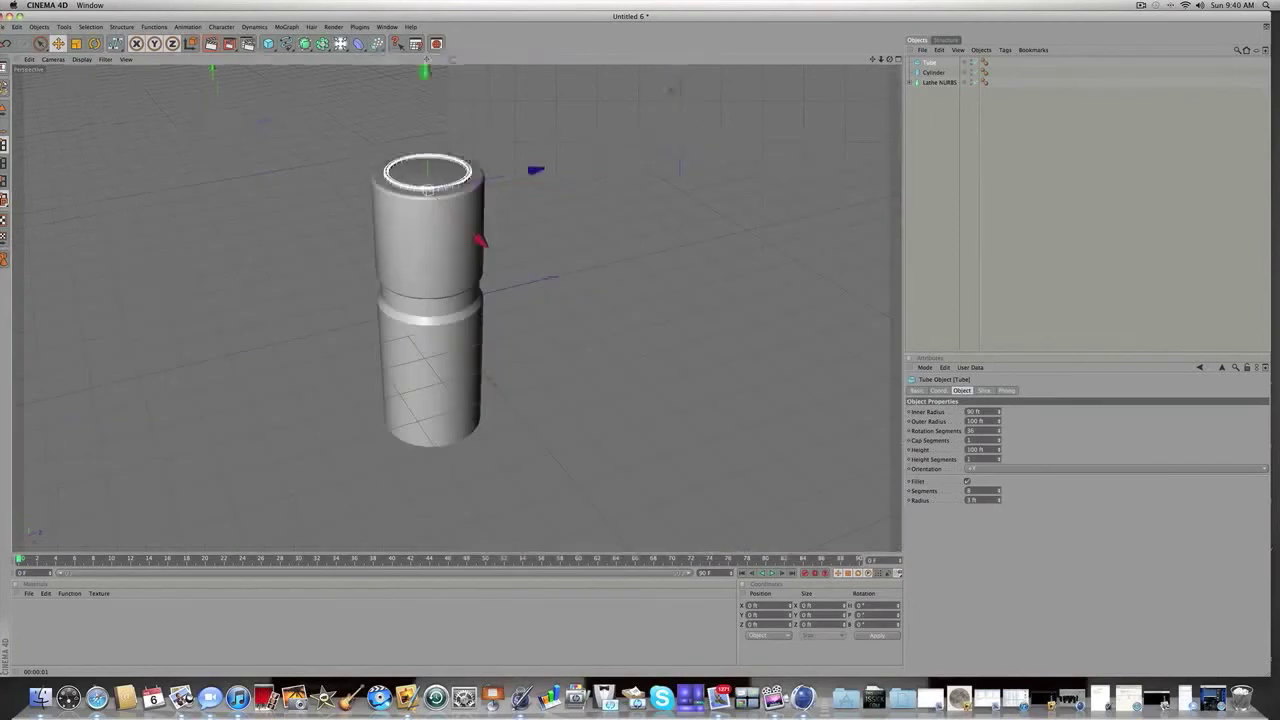
{"action": "left_click", "coordinate": [1073, 188]}
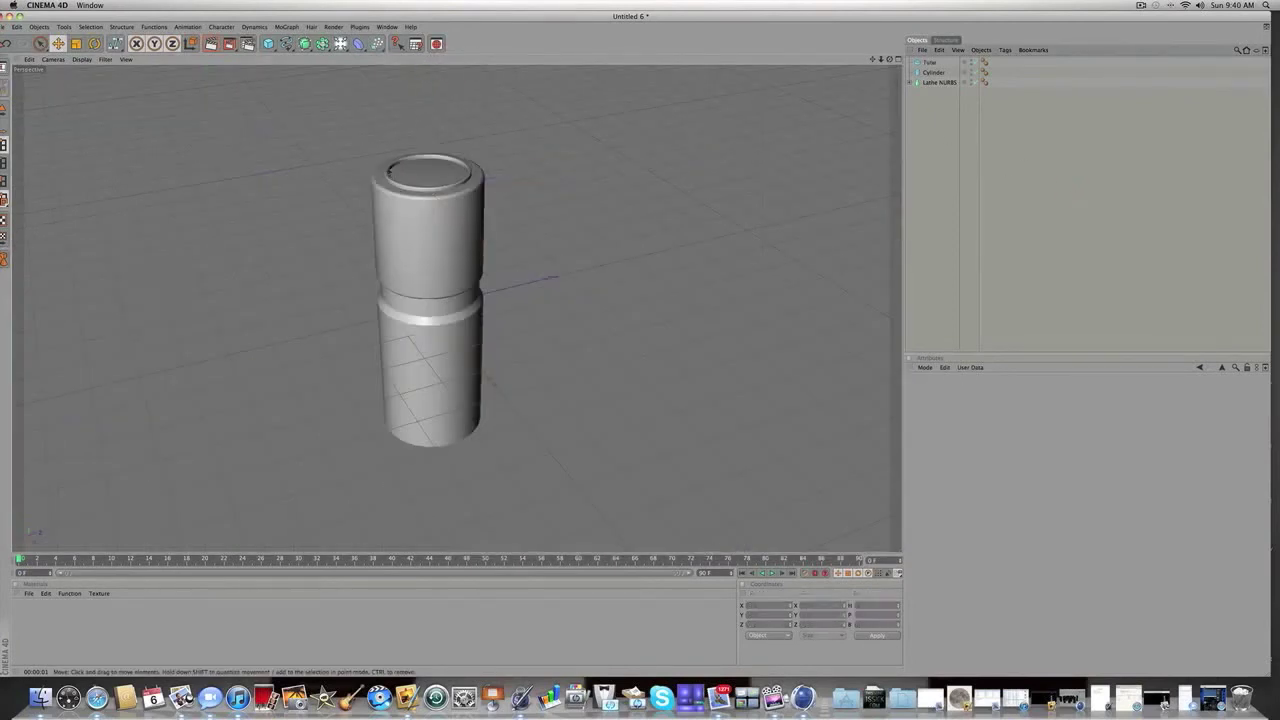
- Add a Boole object to the scene for cutting the tube out of the cap
{"action": "left_click", "coordinate": [929, 62]}
{"action": "left_click", "coordinate": [933, 72]}
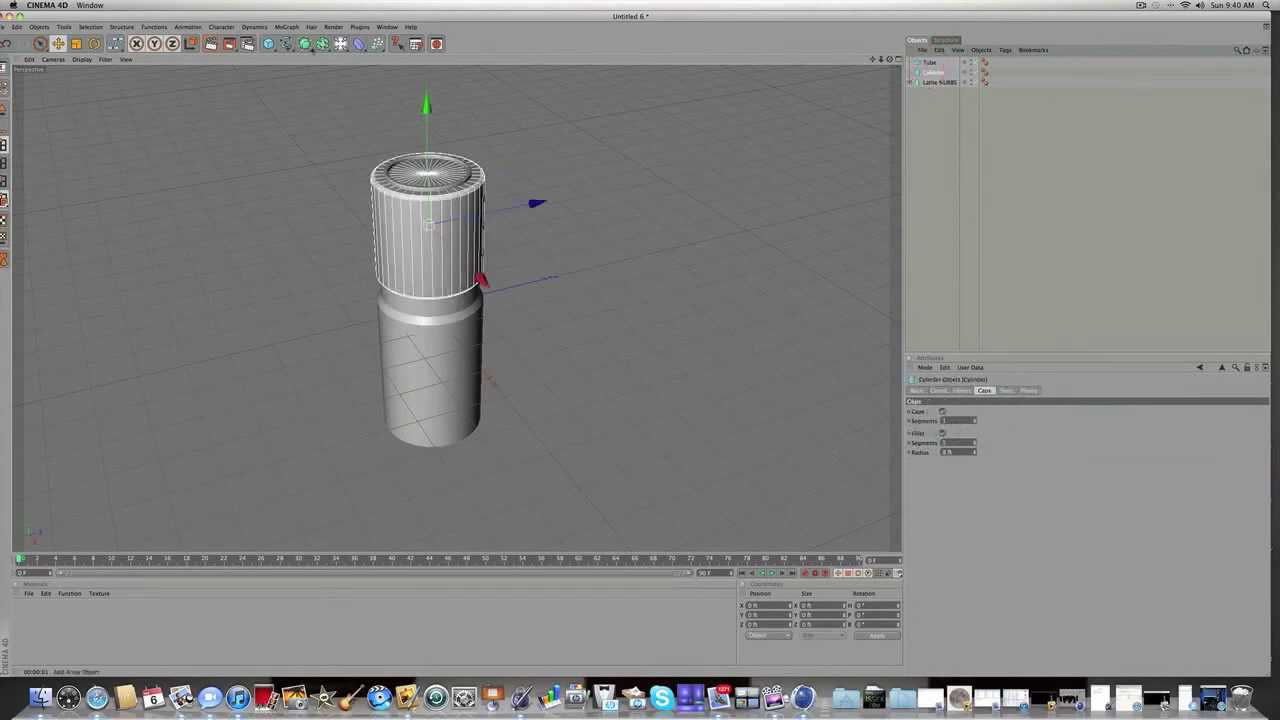
{"action": "left_click", "coordinate": [321, 44]}
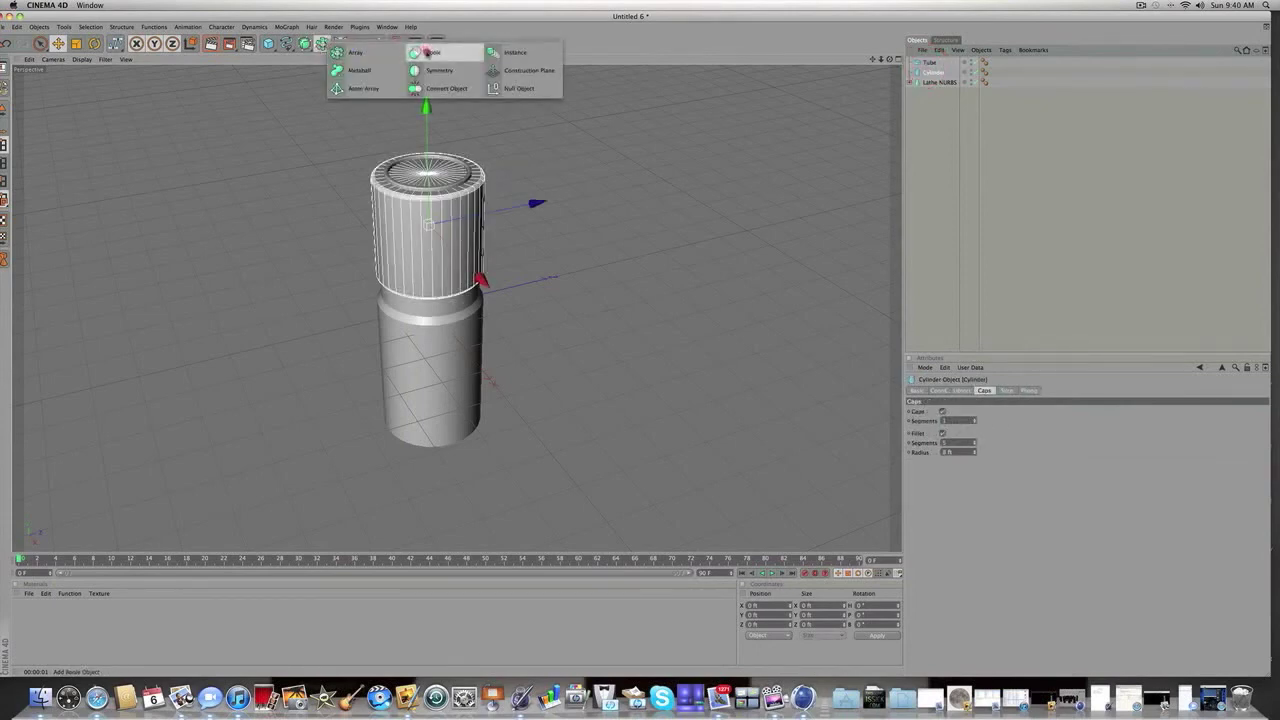
{"action": "left_click", "coordinate": [428, 52]}
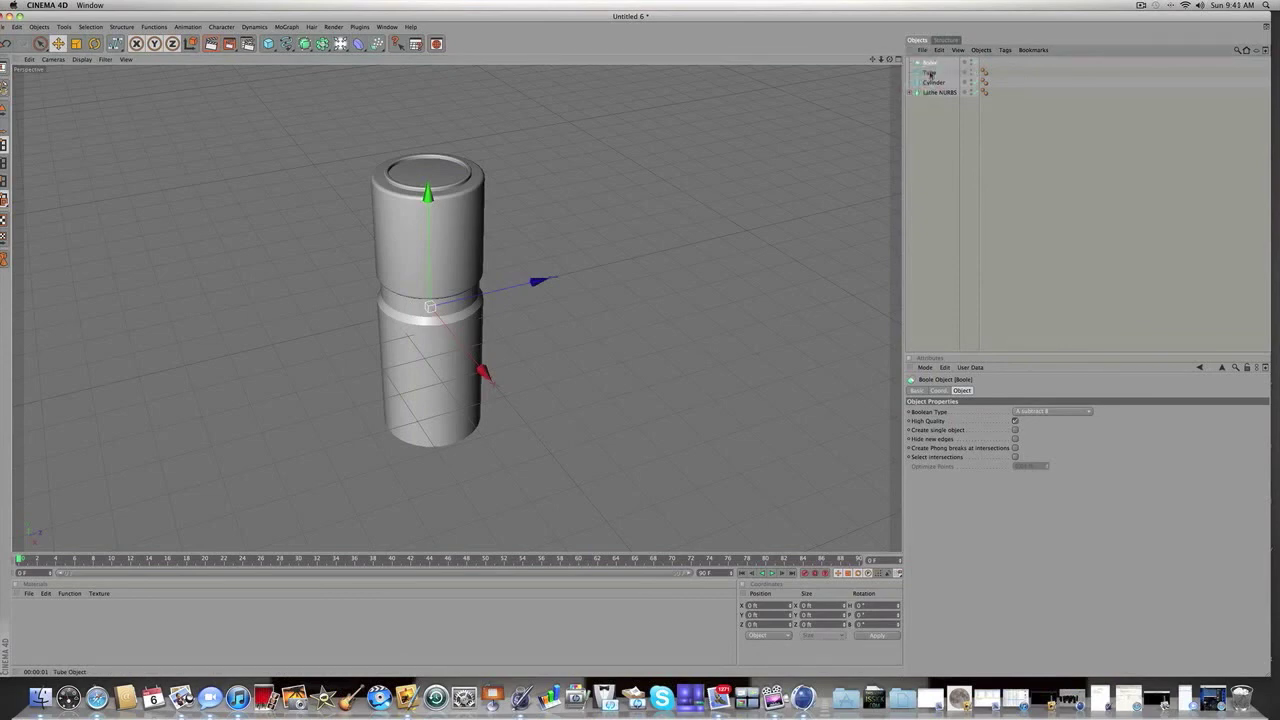
- Order the cylinder above the tube and nest both under the Boole so the tube is subtracted from the cap
{"action": "left_click_drag", "start_coordinate": [930, 73], "coordinate": [935, 88]}
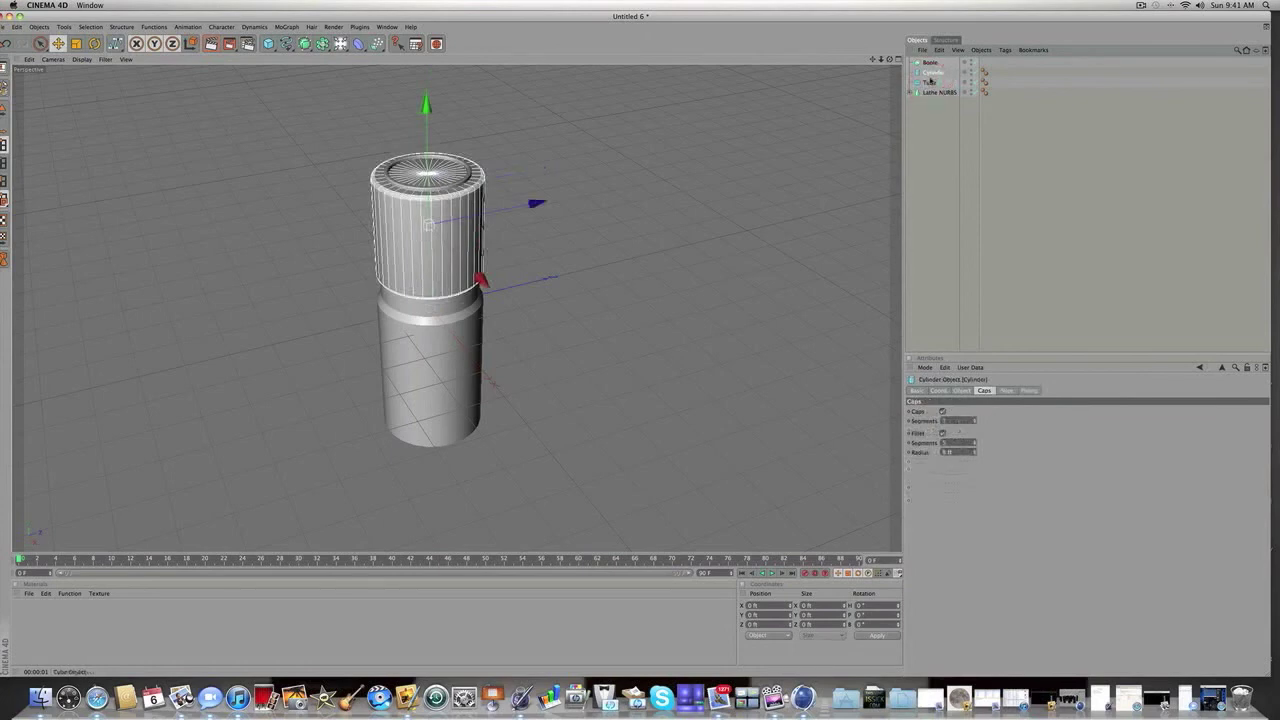
{"action": "key", "text": "shift"}
{"action": "left_click", "coordinate": [929, 82], "text": "shift"}
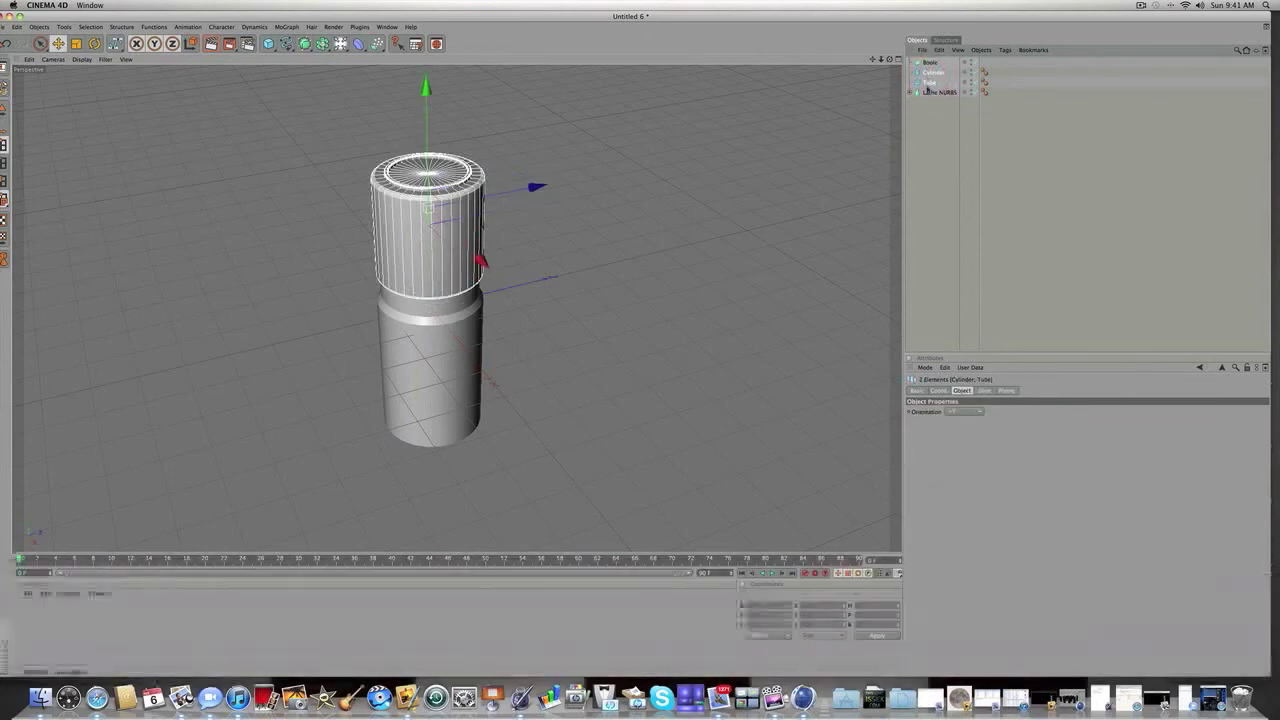
{"action": "left_click_drag", "start_coordinate": [928, 72], "coordinate": [927, 62]}
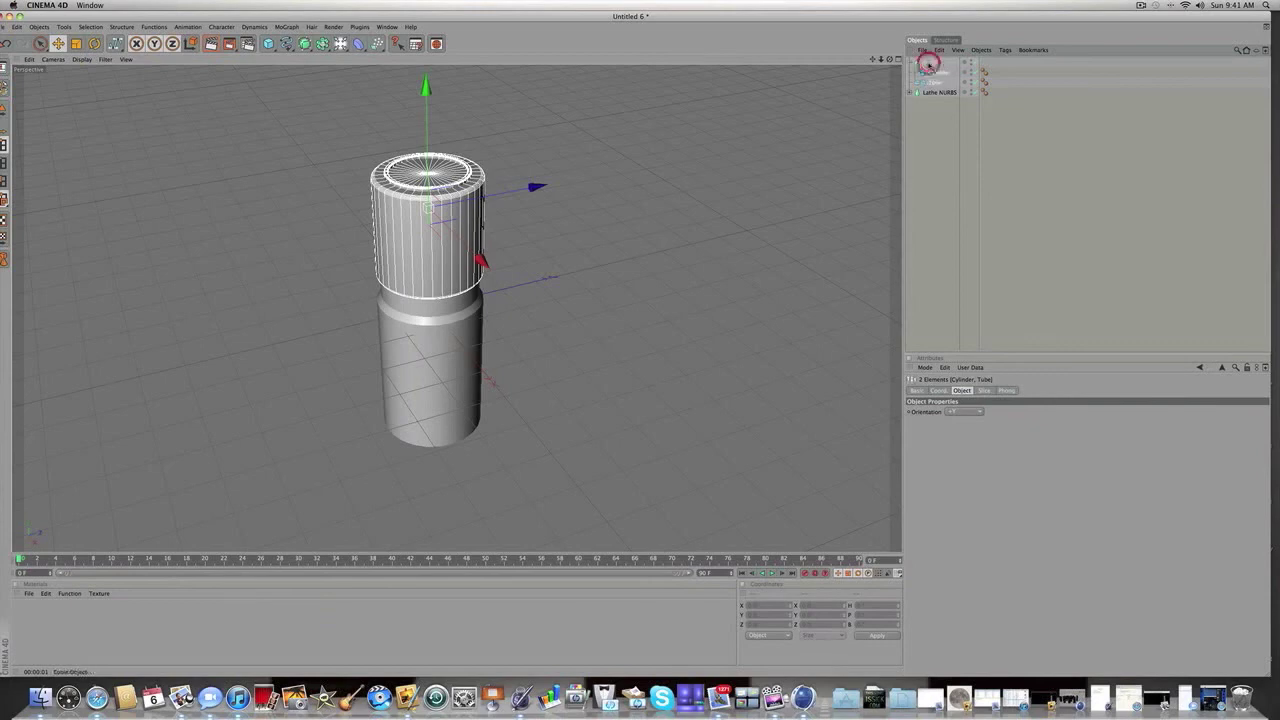
{"action": "left_click", "coordinate": [940, 151]}
{"action": "left_click", "coordinate": [929, 63]}
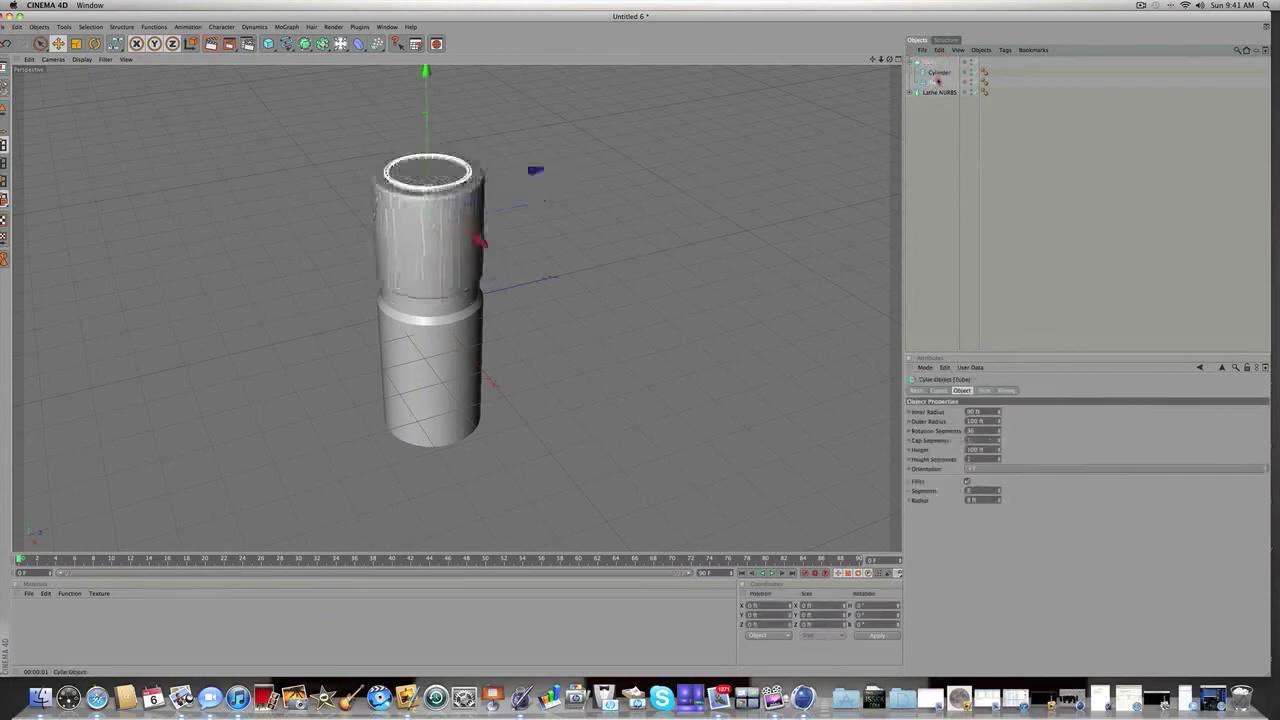
{"action": "left_click", "coordinate": [944, 158]}
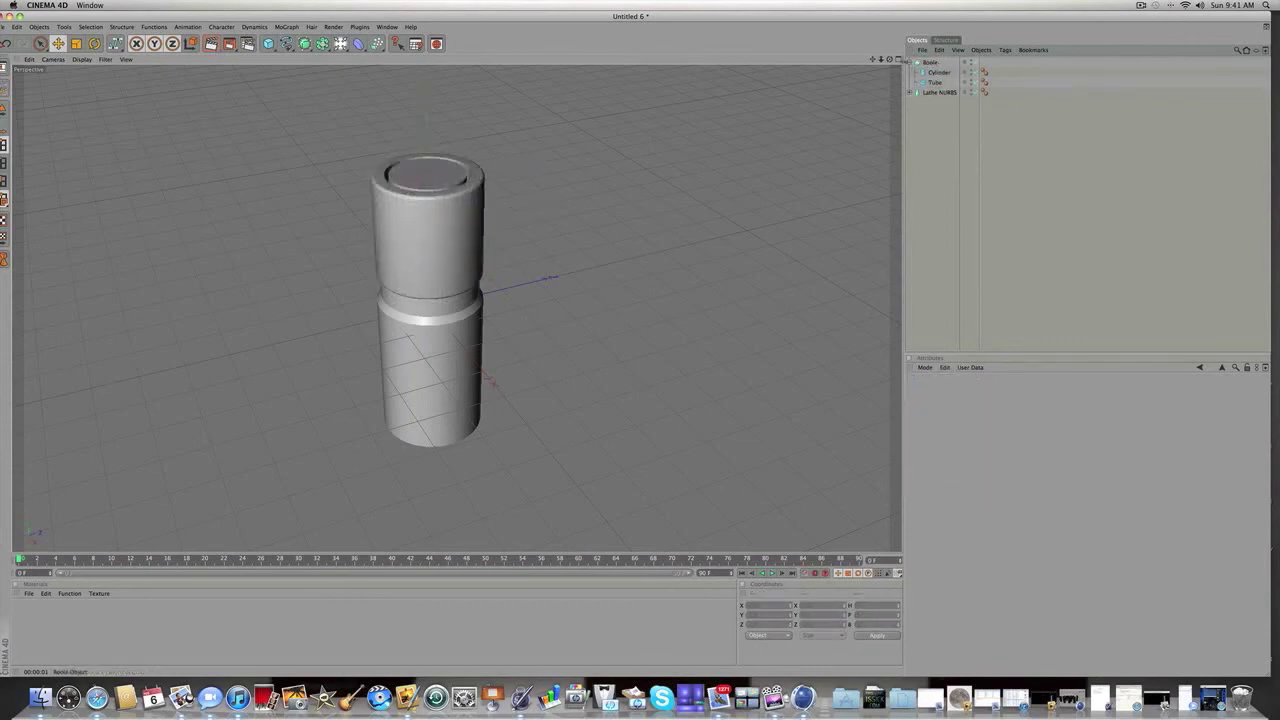
- Add a light, move it outward along the X axis away from the can, and adjust its height
{"action": "key", "text": "F5"}
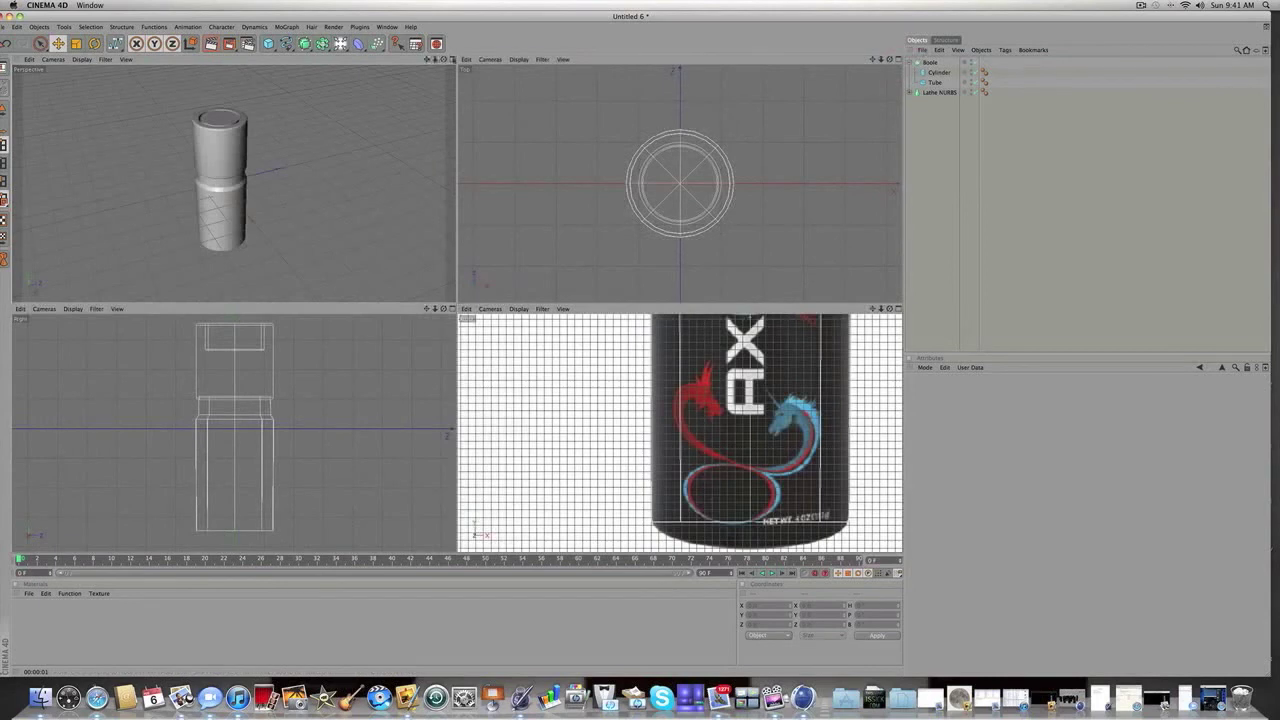
{"action": "left_click", "coordinate": [452, 60]}
{"action": "scroll", "coordinate": [702, 156], "scroll_direction": "down", "scroll_amount": 5}
{"action": "scroll", "coordinate": [703, 155], "scroll_direction": "up", "scroll_amount": 5}
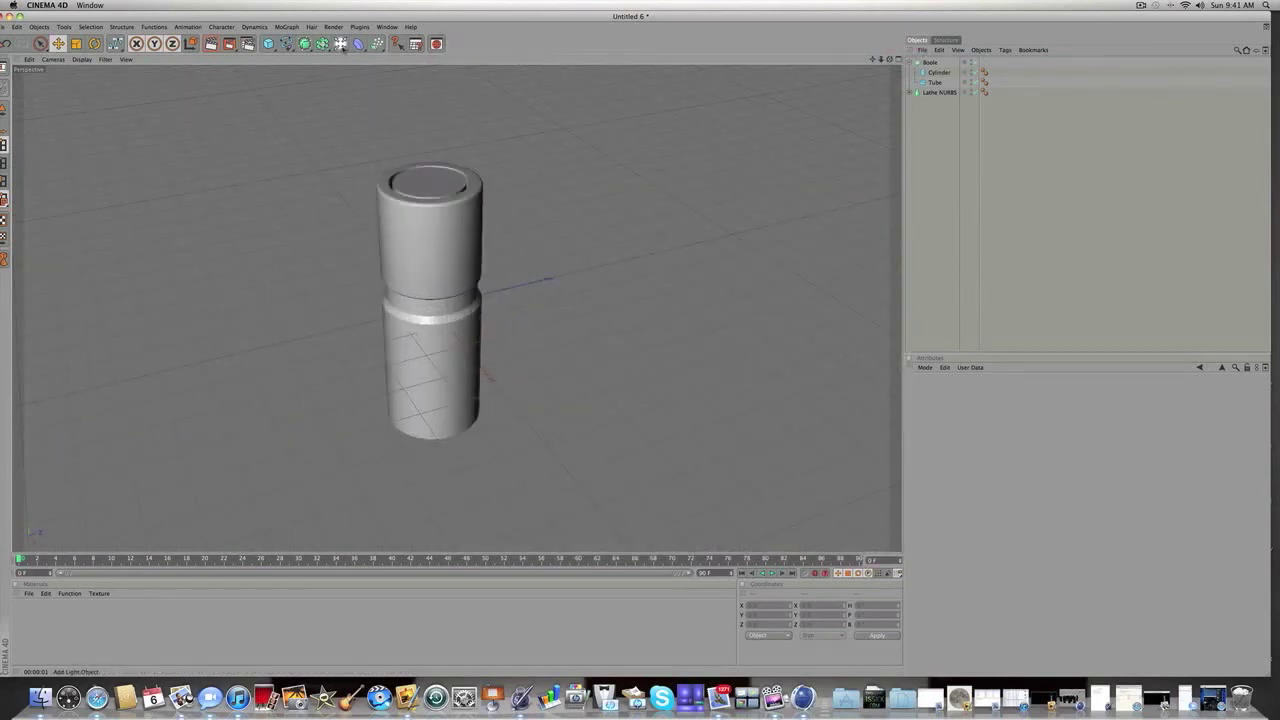
{"action": "left_click_drag", "start_coordinate": [341, 46], "coordinate": [354, 55]}
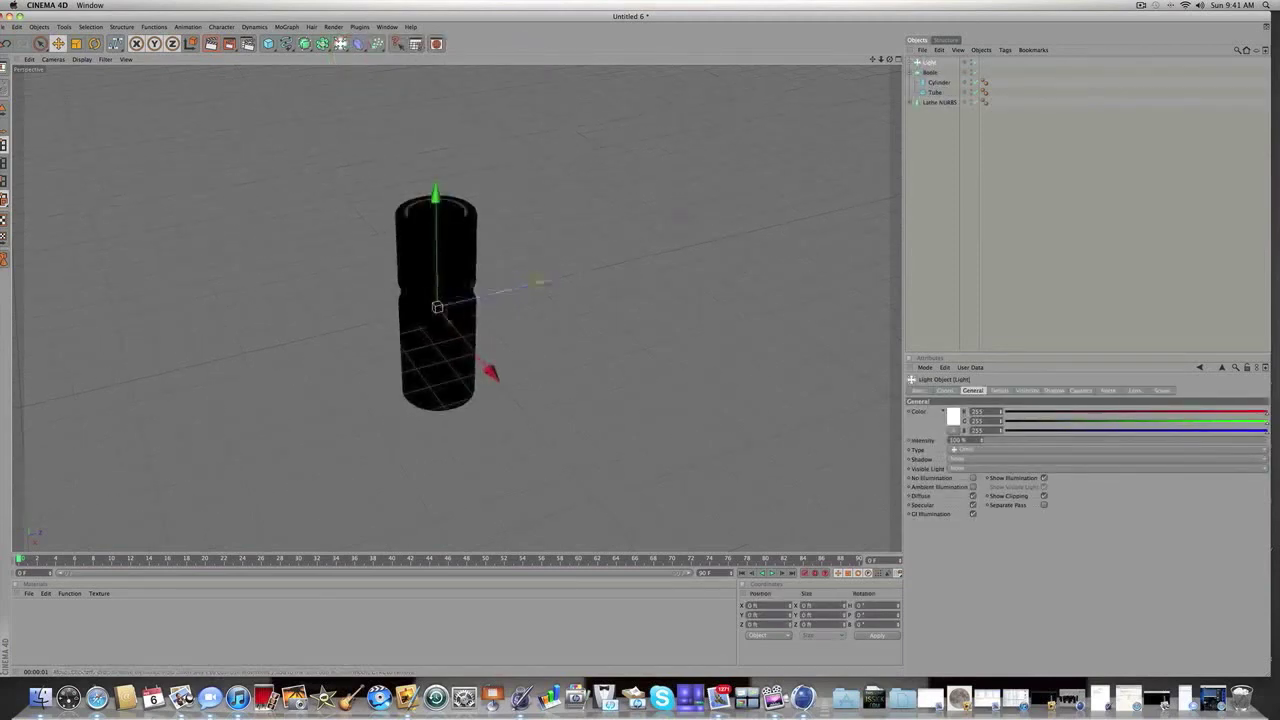
{"action": "left_click_drag", "start_coordinate": [490, 372], "coordinate": [701, 647]}
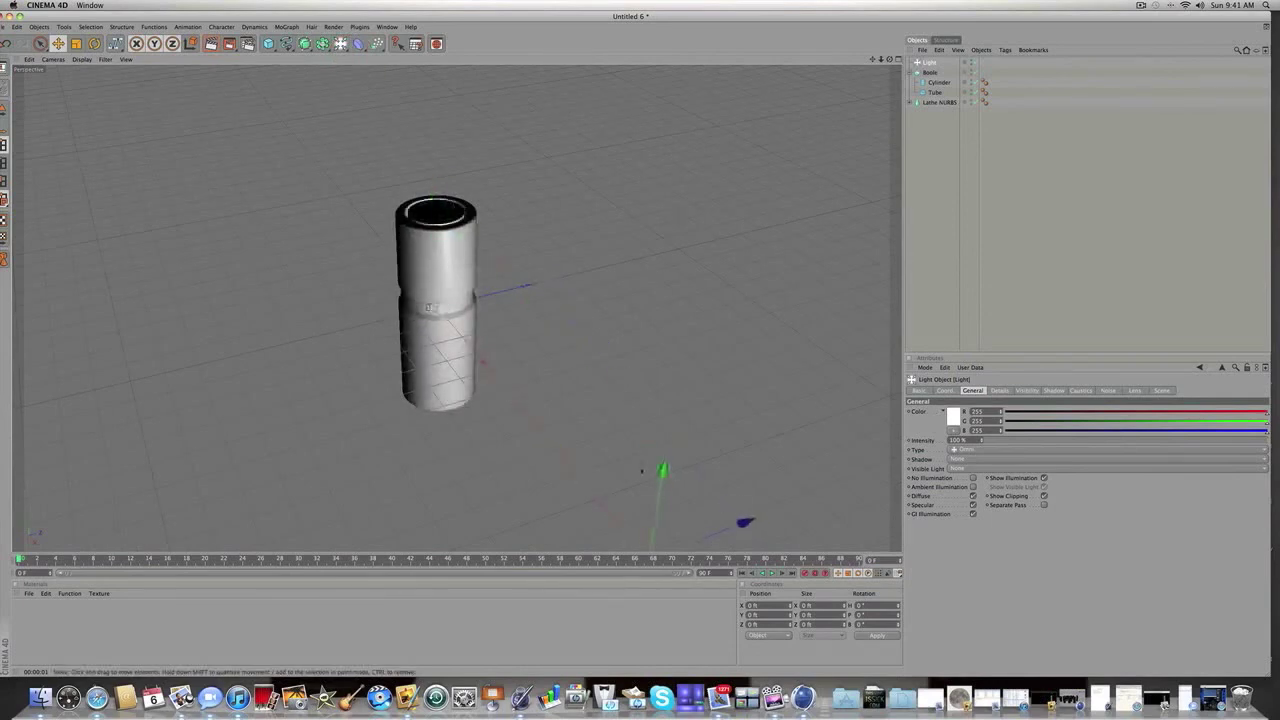
{"action": "mouse_move", "coordinate": [662, 470]}
{"action": "left_mouse_down"}
{"action": "mouse_move", "coordinate": [732, 60]}
{"action": "mouse_move", "coordinate": [660, 481]}
{"action": "left_mouse_up"}
- Frame the whole can from the front at a slight downward angle and render the active view
{"action": "left_click_drag", "start_coordinate": [890, 60], "coordinate": [958, 170]}
{"action": "left_click", "coordinate": [958, 170]}
{"action": "left_click_drag", "start_coordinate": [872, 60], "coordinate": [691, 160]}
{"action": "scroll", "coordinate": [691, 160], "scroll_direction": "up", "scroll_amount": 4}
{"action": "mouse_move", "coordinate": [872, 60]}
{"action": "left_mouse_down"}
{"action": "mouse_move", "coordinate": [831, 71]}
{"action": "mouse_move", "coordinate": [850, 62]}
{"action": "left_mouse_up"}
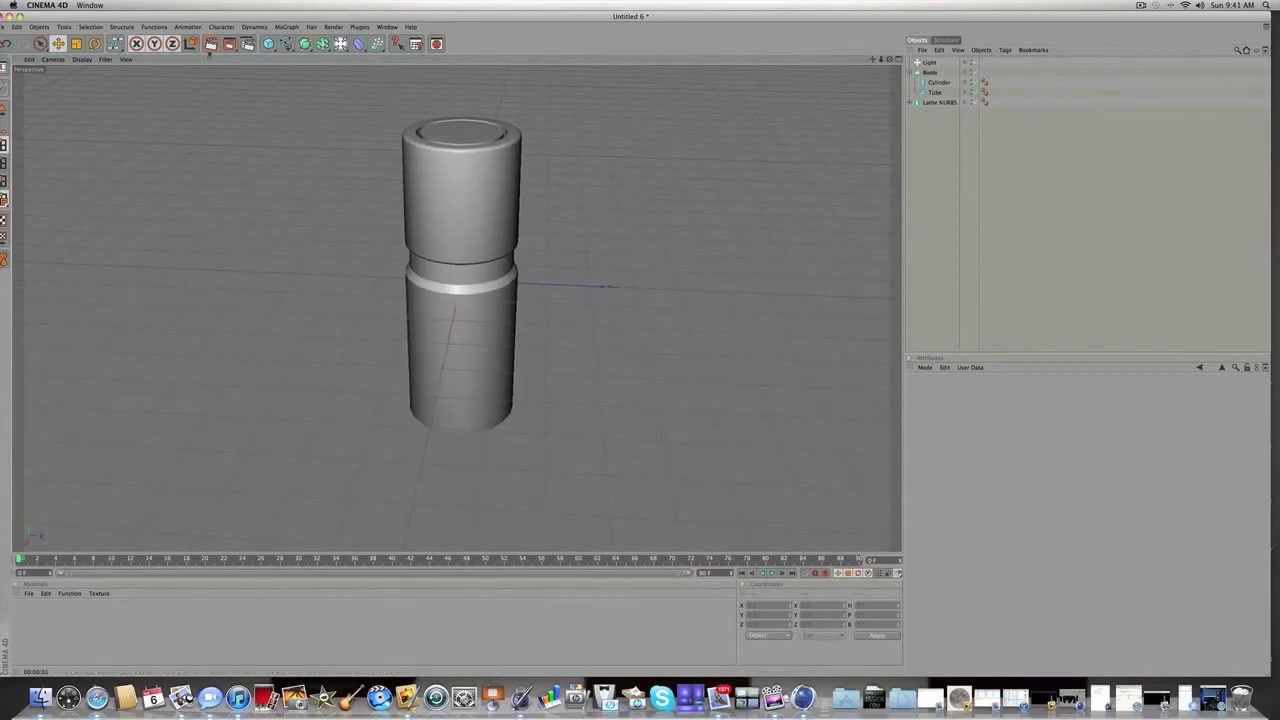
{"action": "left_click", "coordinate": [211, 44]}
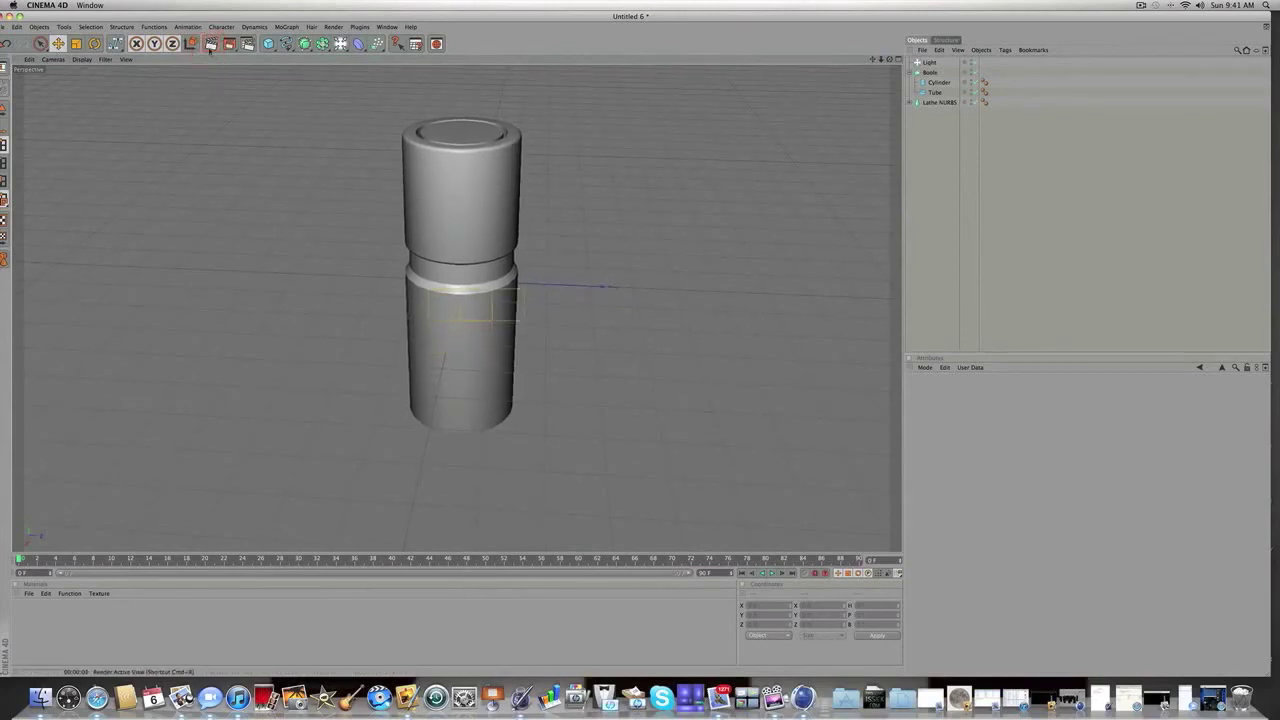